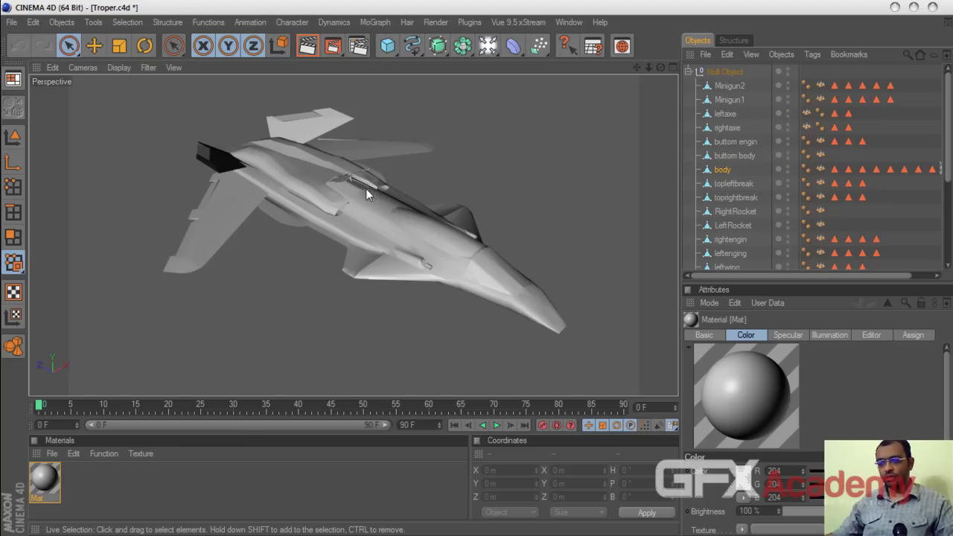
Step: Switch the interface to the BP UV Edit layout and enlarge the object and attribute area below the views
left_click_drag(659, 67, 612, 107)
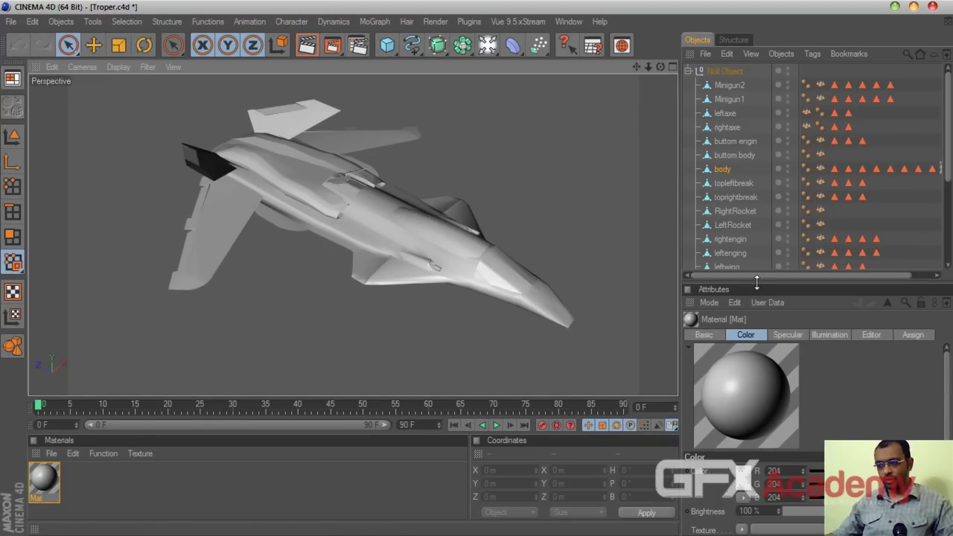
left_click_drag(761, 282, 763, 320)
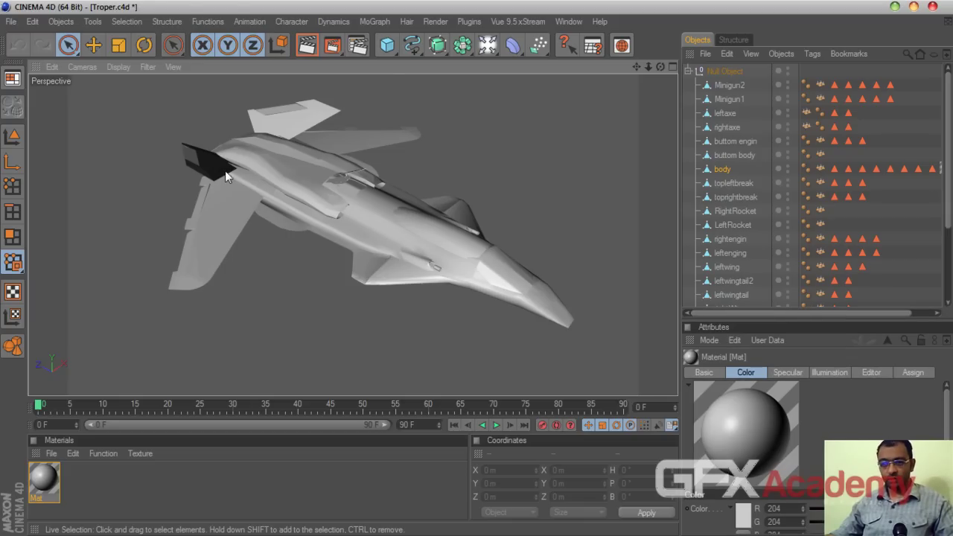
left_click_drag(660, 67, 657, 79)
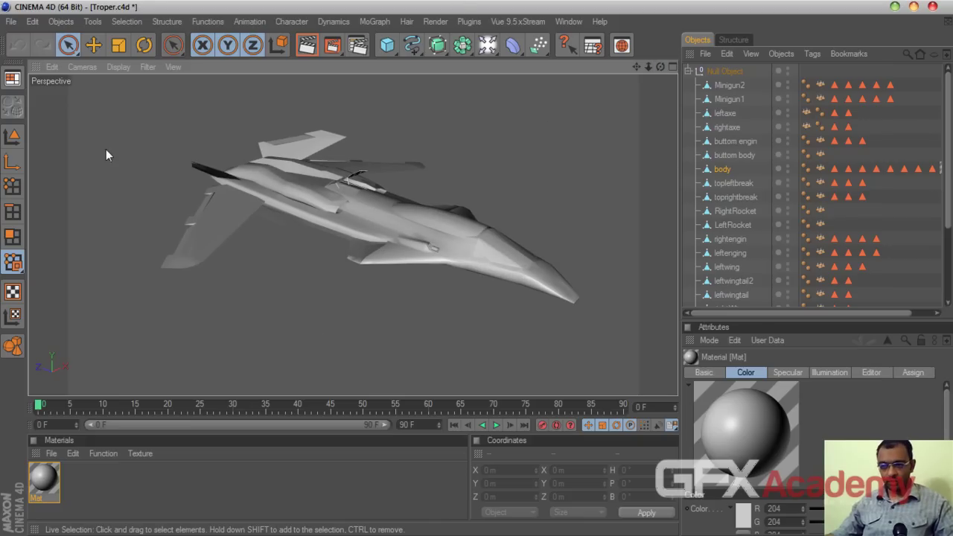
left_click(12, 81)
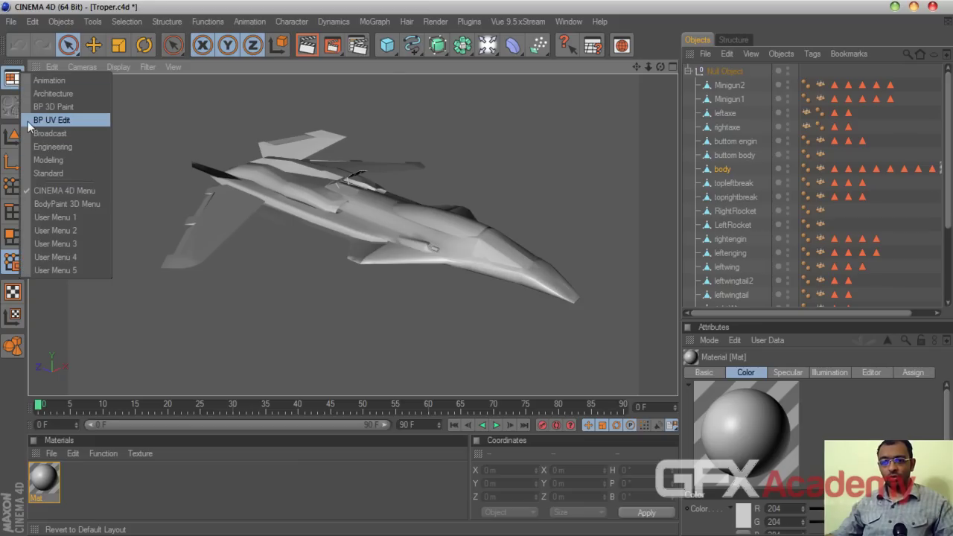
left_click(67, 120)
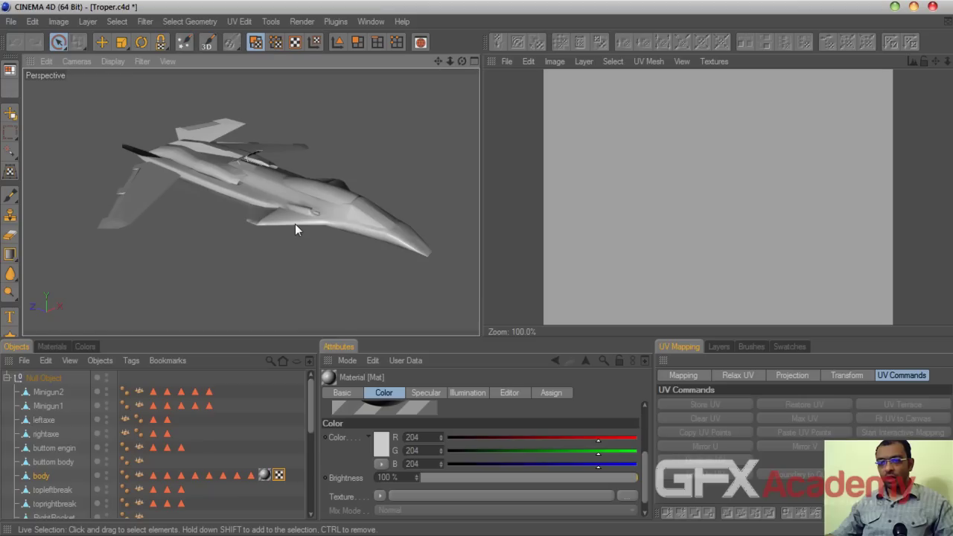
left_click_drag(341, 337, 341, 322)
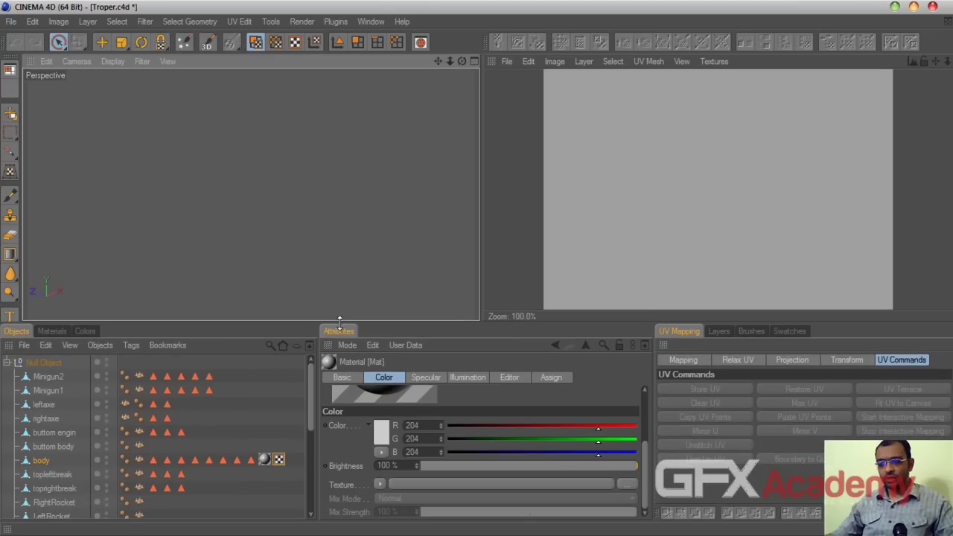
Step: Delete the texture tag and the UVW tag from the body object
left_click(268, 460)
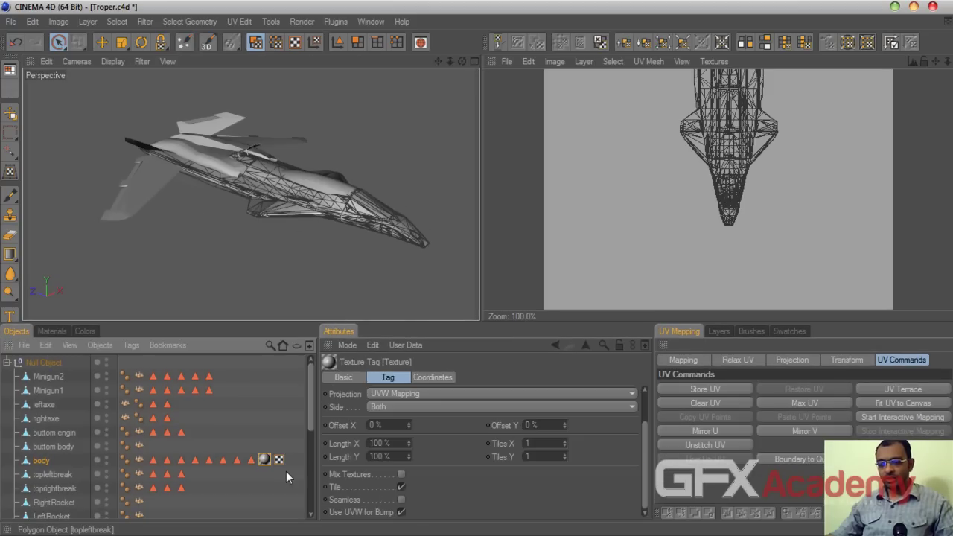
key("Delete")
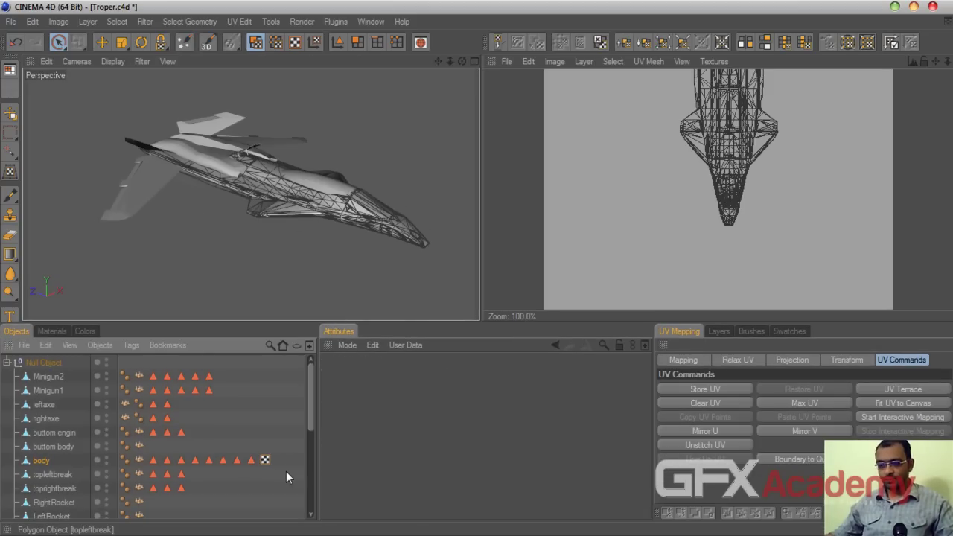
left_click(264, 460)
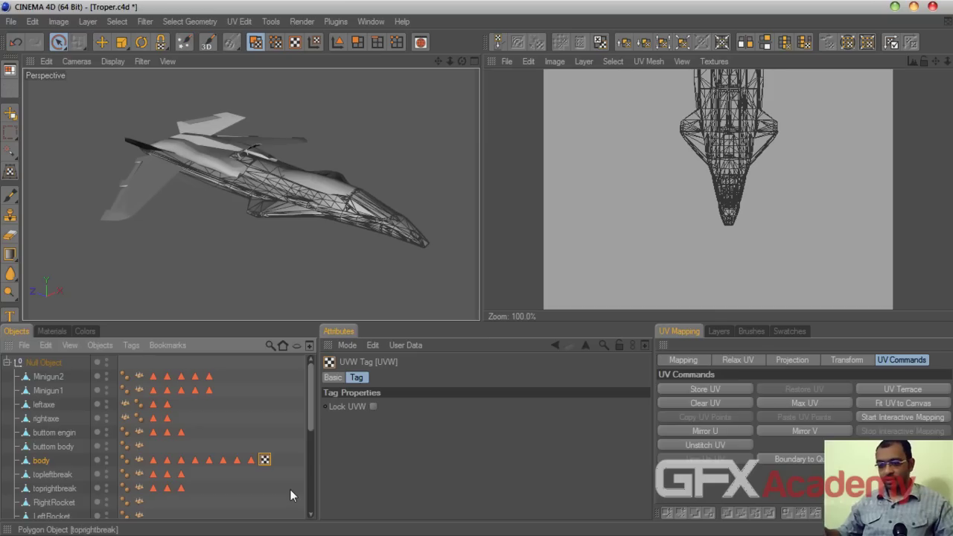
key("Delete")
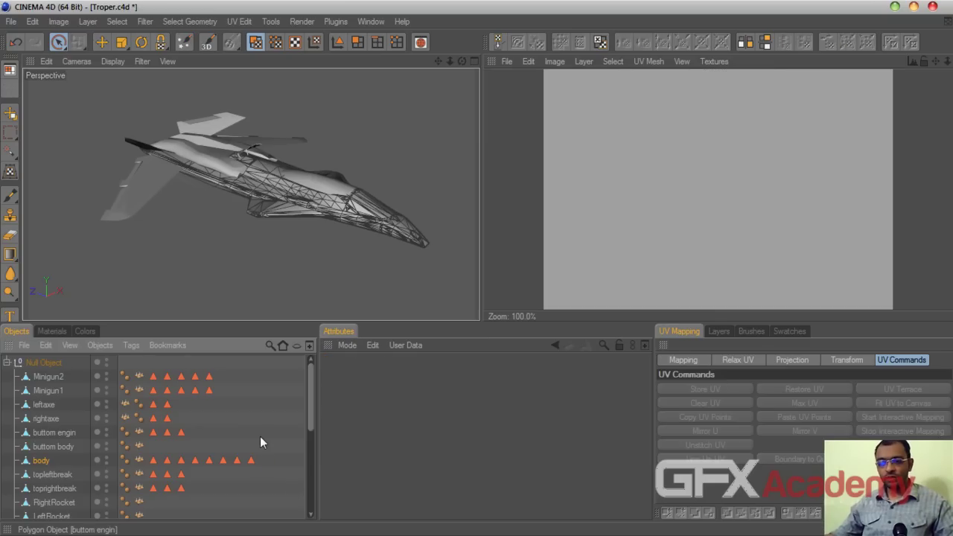
left_click_drag(309, 429, 305, 391)
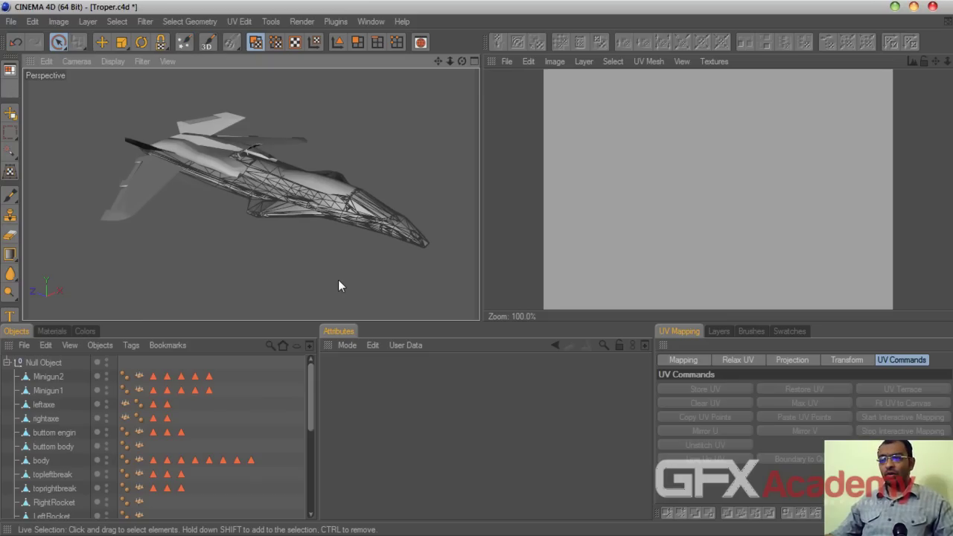
Step: Activate Model mode and select the aircraft's body in the perspective view
left_click(338, 212)
left_click(331, 243)
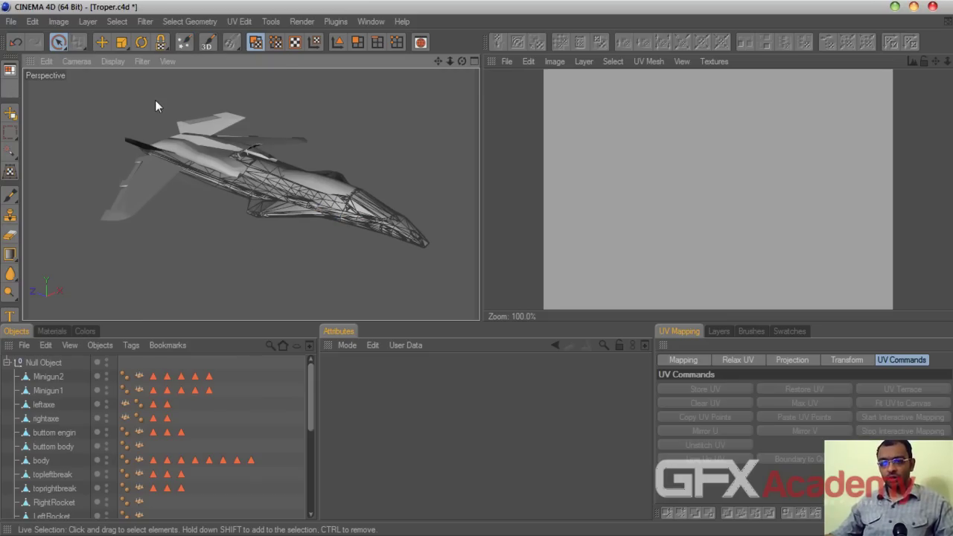
left_click(340, 46)
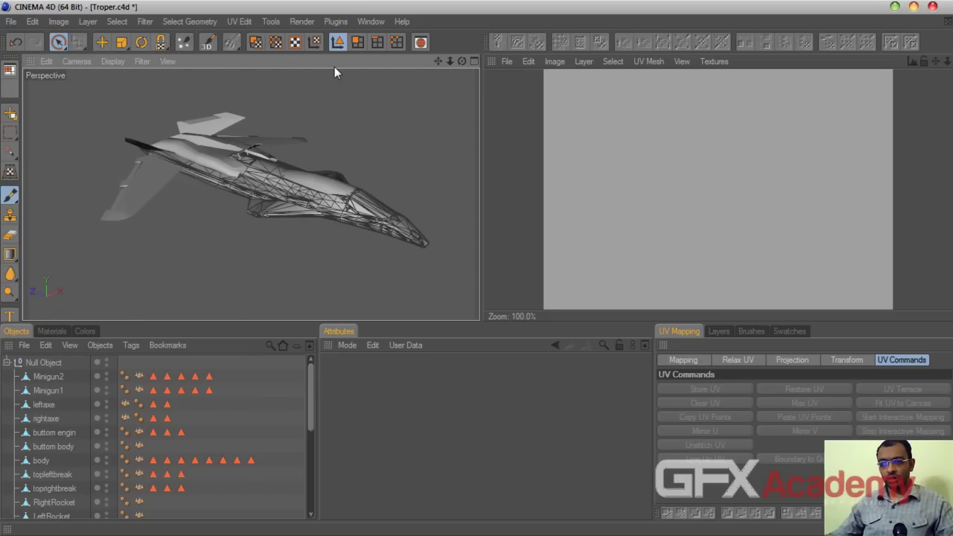
left_click(322, 203)
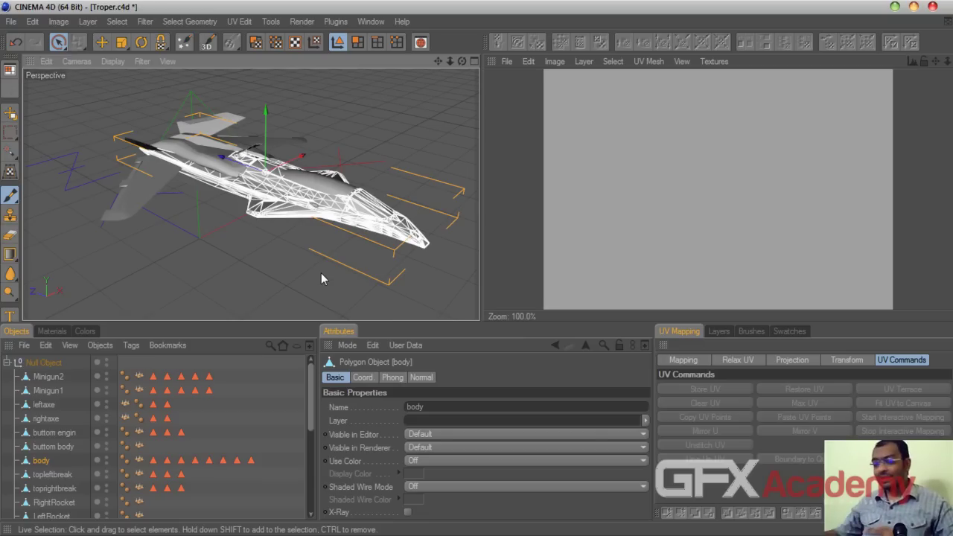
Step: Inspect the aircraft's separate parts from several angles, including the right wing and right engine, and clear the selection
left_click_drag(462, 61, 365, 238)
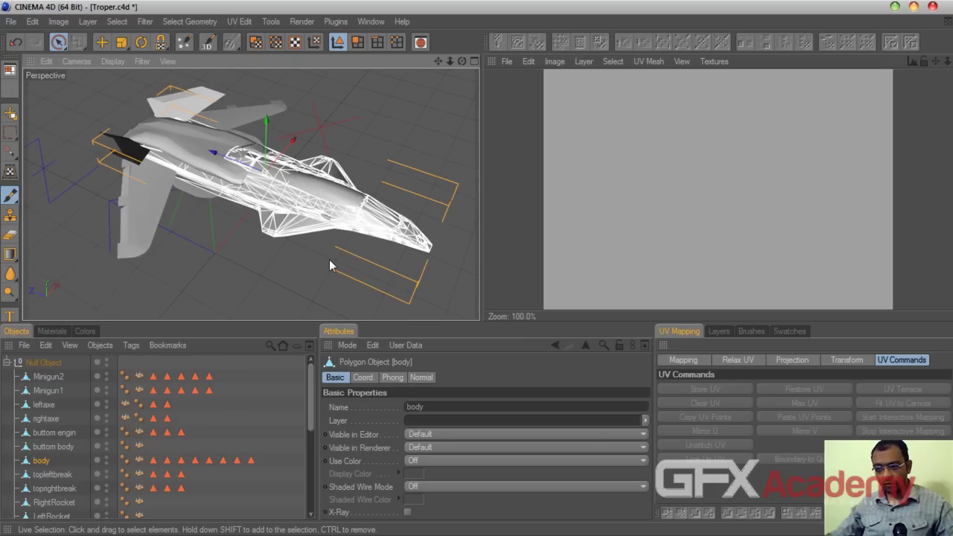
left_click(373, 249)
left_click(370, 234)
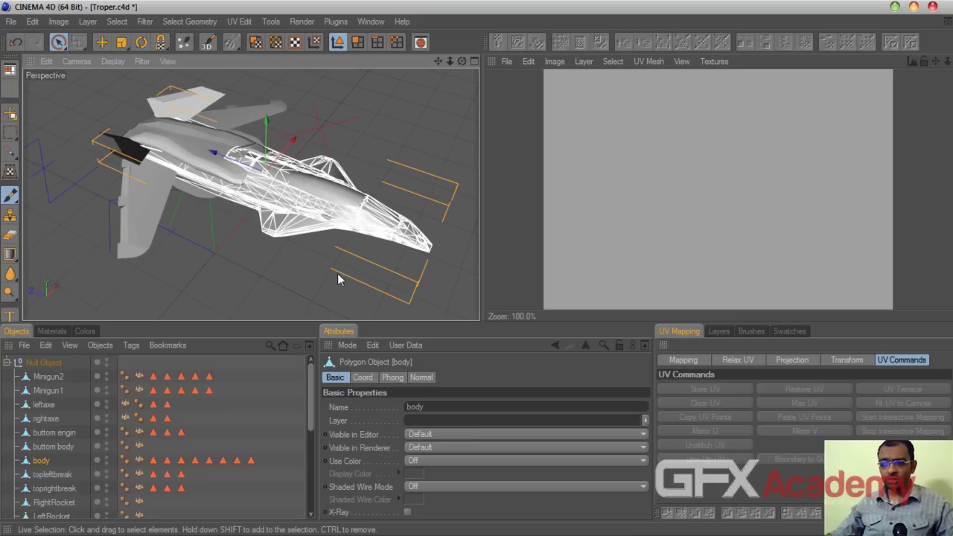
left_click(152, 224)
left_click(260, 117)
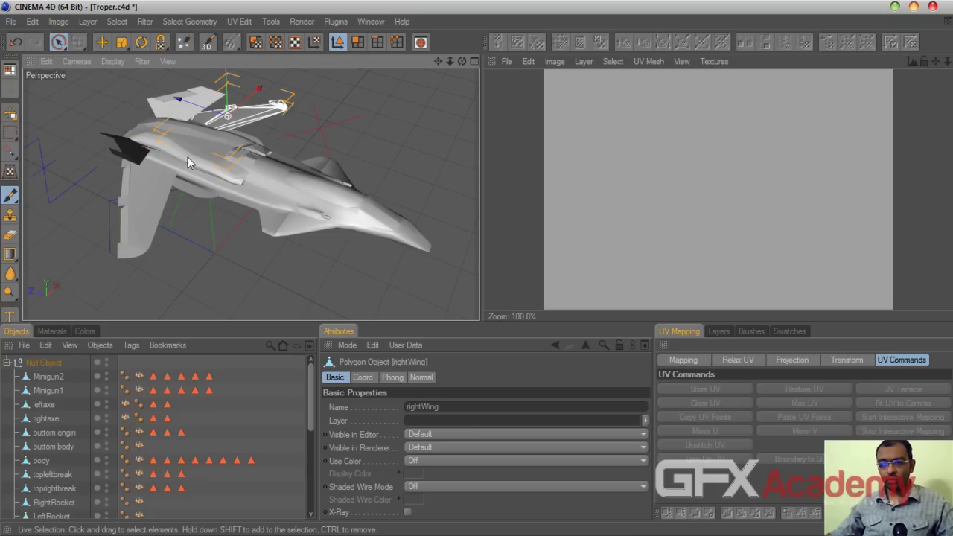
left_click_drag(462, 61, 406, 119)
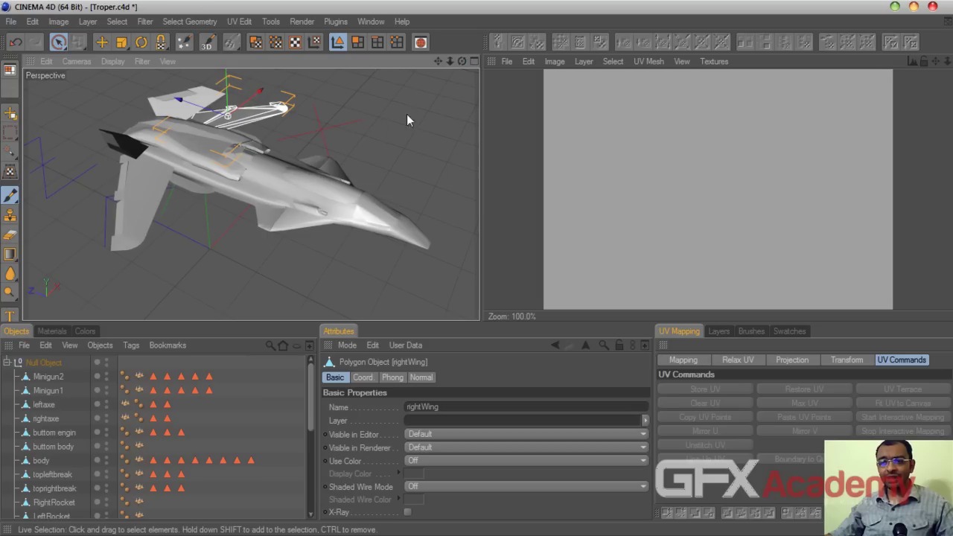
left_click(216, 148)
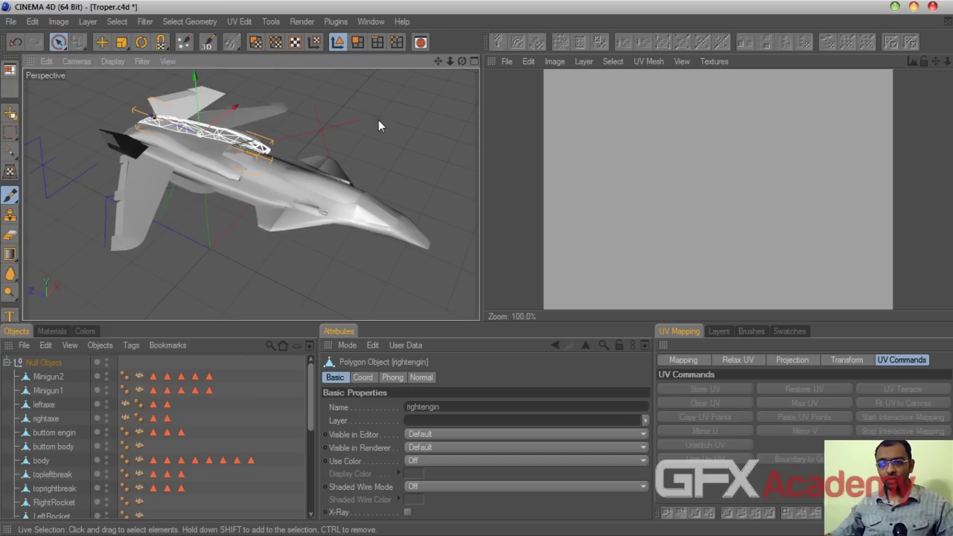
left_click_drag(450, 72, 249, 140)
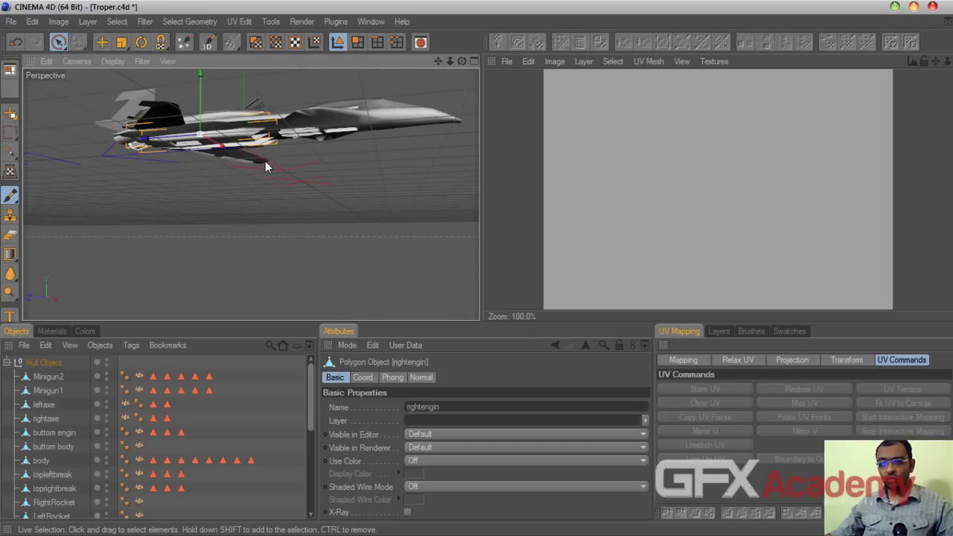
left_click(250, 142)
left_click_drag(461, 61, 427, 84)
left_click(410, 160)
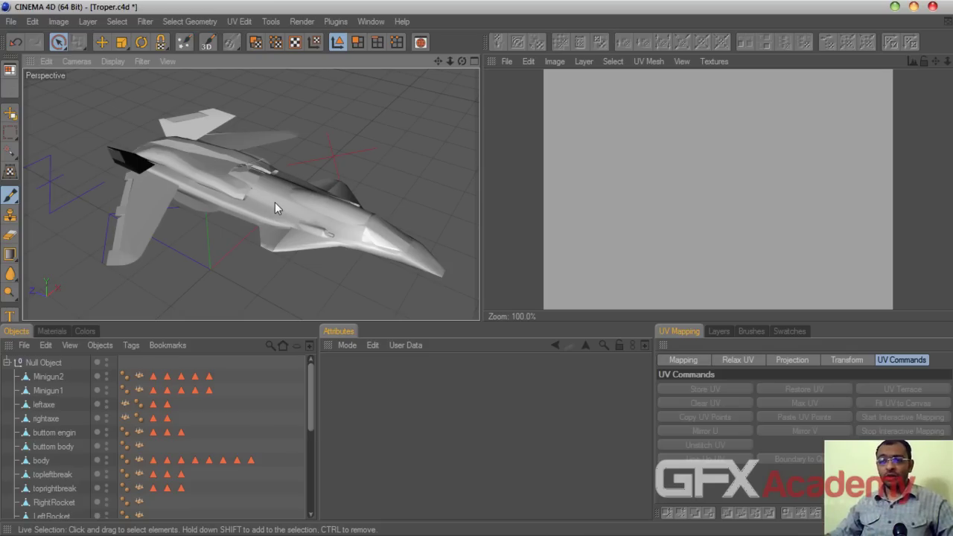
Step: Group Minigun1 and Minigun2 under a null object and rename the group MachineGuns
left_click(333, 236)
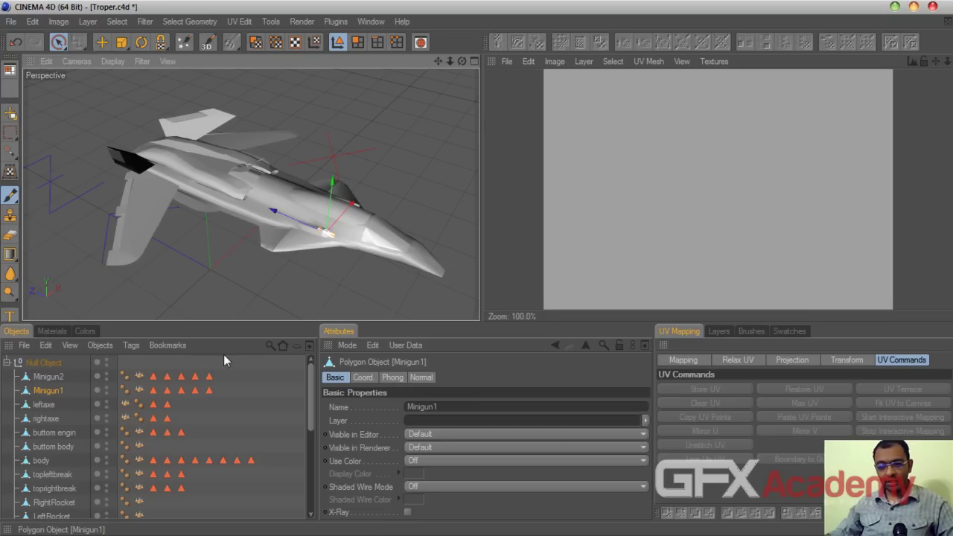
left_click(63, 377)
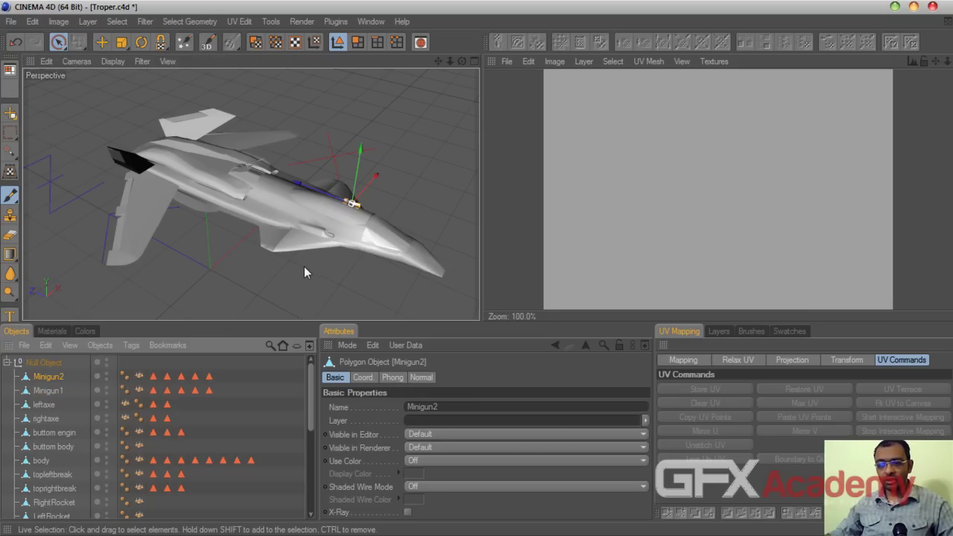
left_click(72, 390, "ctrl")
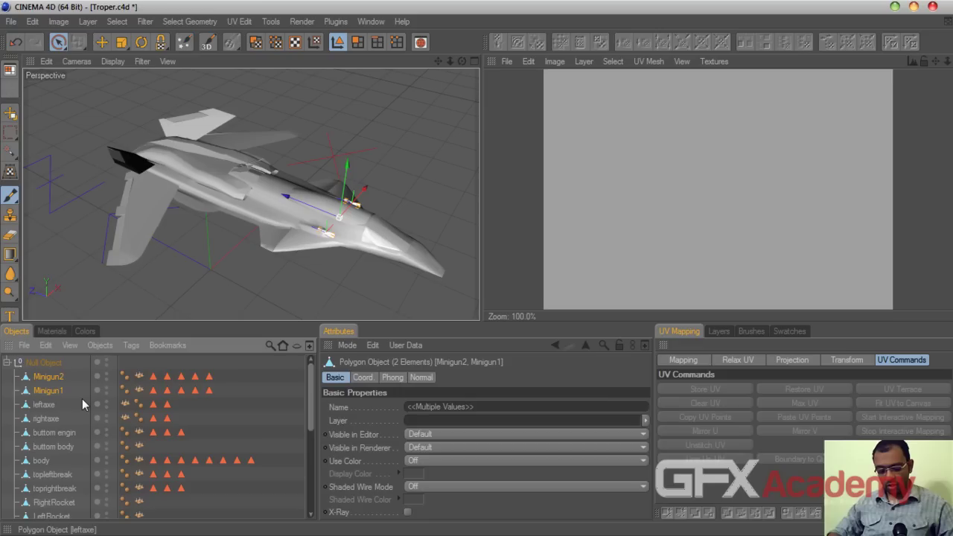
key("alt+g")
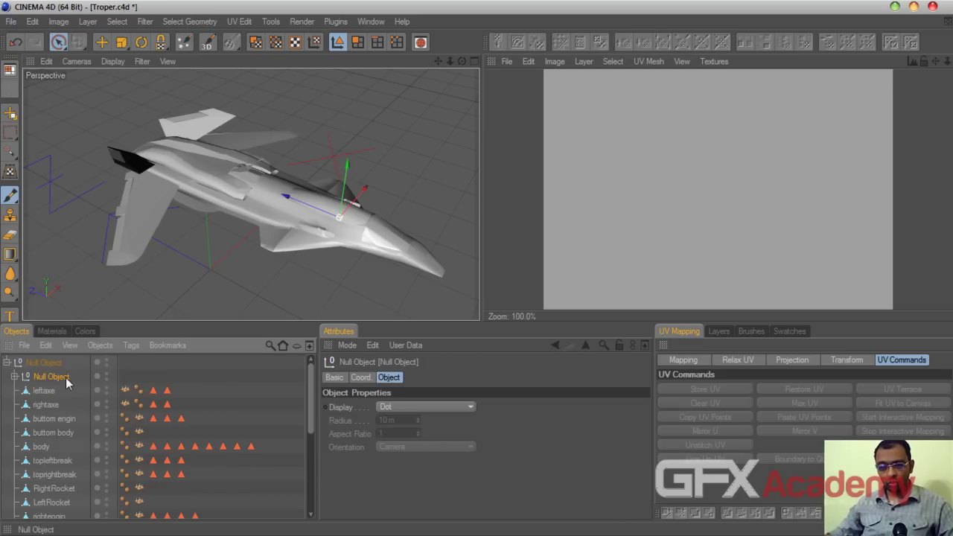
double_click(65, 377)
type("Mac")
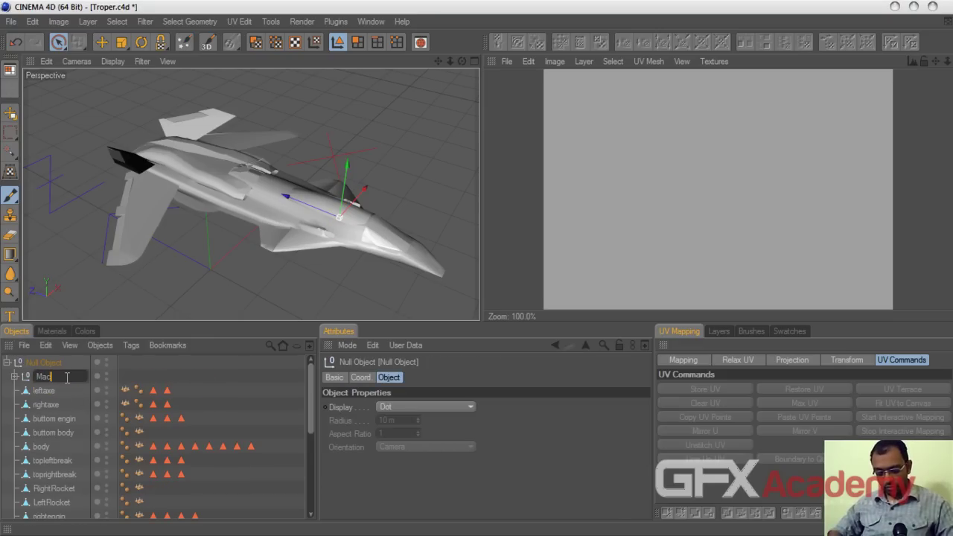
type("hineGuns")
key("Return")
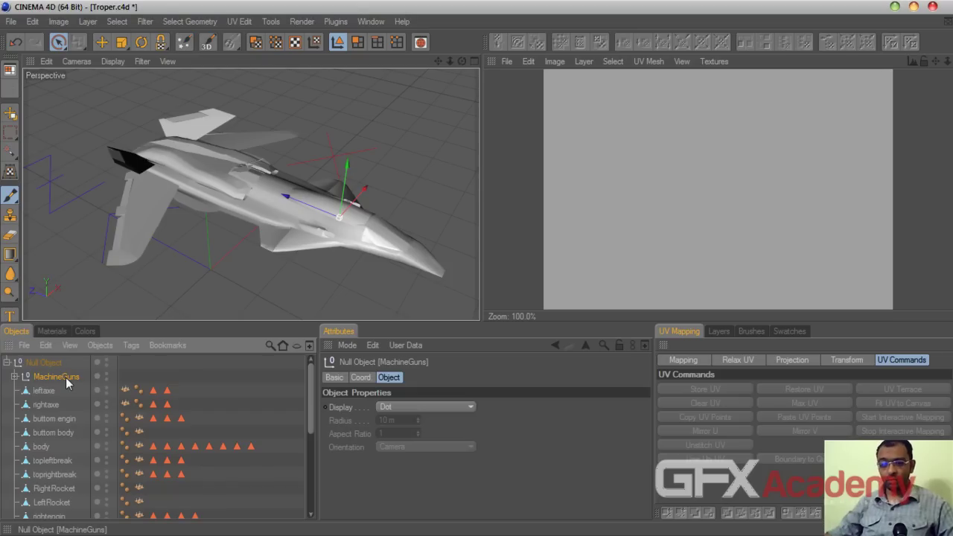
Step: Group the left and right engine objects, leftenging and rightengin, under a new null object
left_click(228, 193)
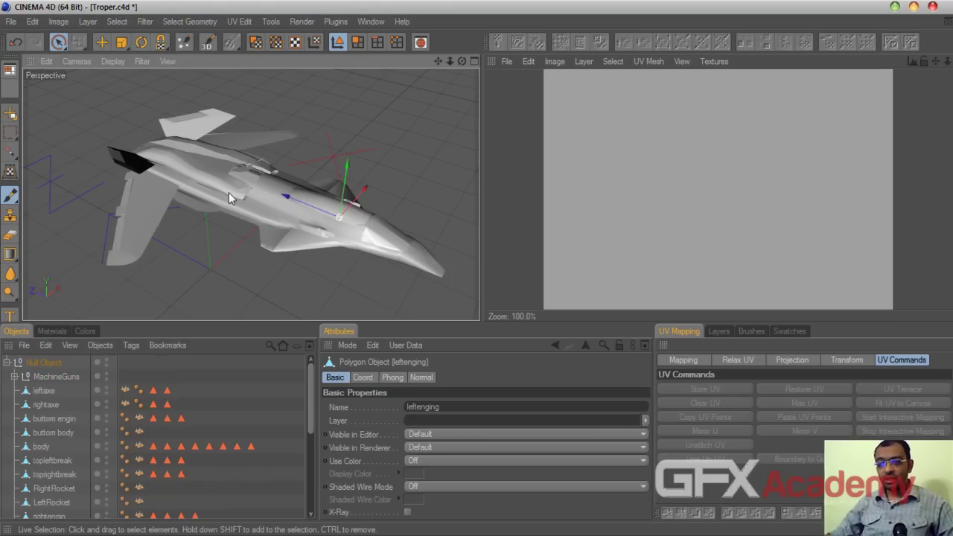
left_click_drag(461, 61, 402, 75)
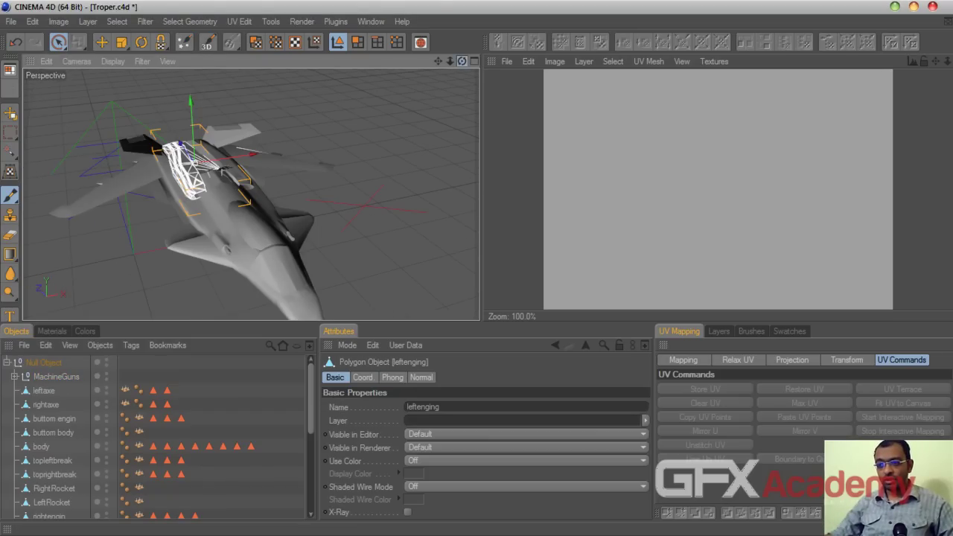
left_click(242, 179, "shift")
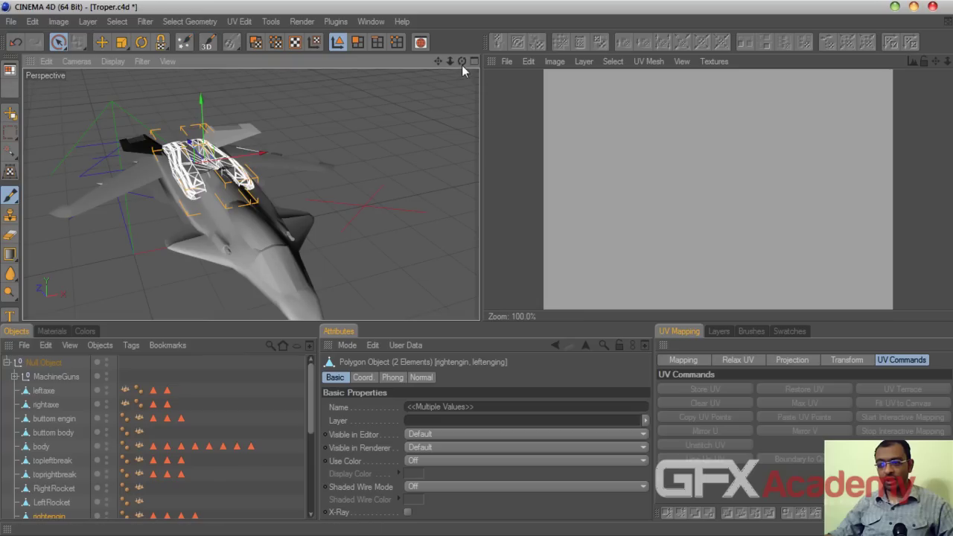
left_click_drag(462, 62, 179, 367)
scroll(302, 428, "down", 3)
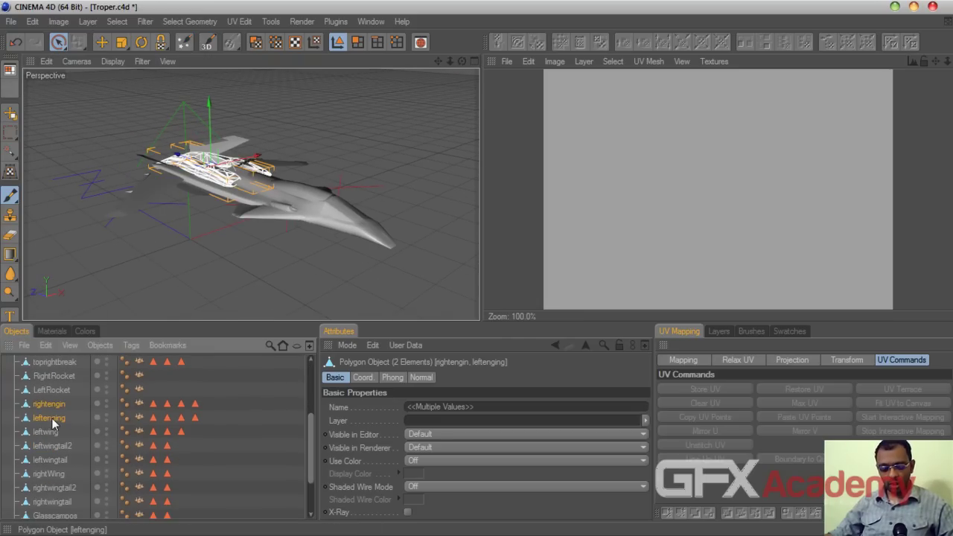
key("alt+g")
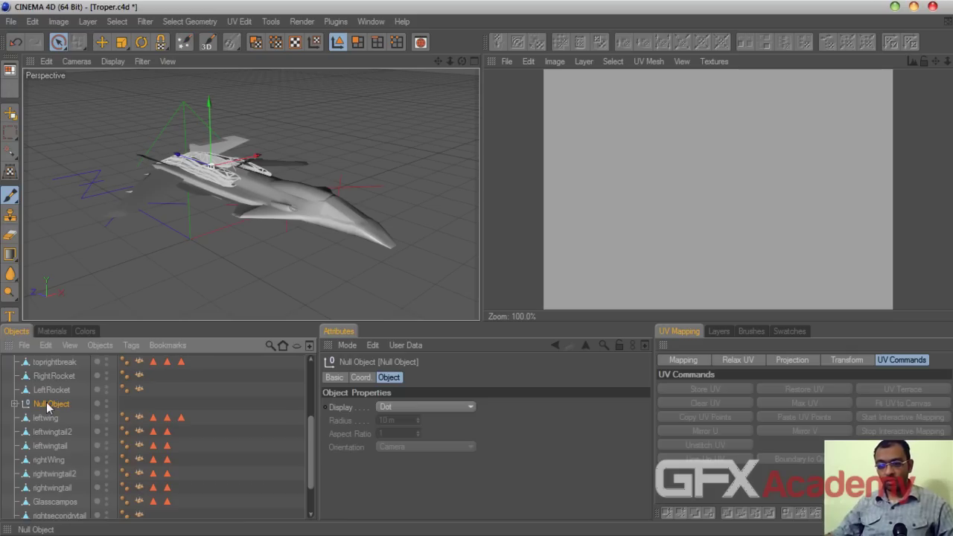
double_click(49, 403)
left_click(153, 399)
Step: Expand the engine group and select both rightengin and leftenging inside it
left_click(14, 404)
left_click_drag(78, 423, 54, 439)
left_click_drag(462, 64, 428, 119)
left_click(122, 23)
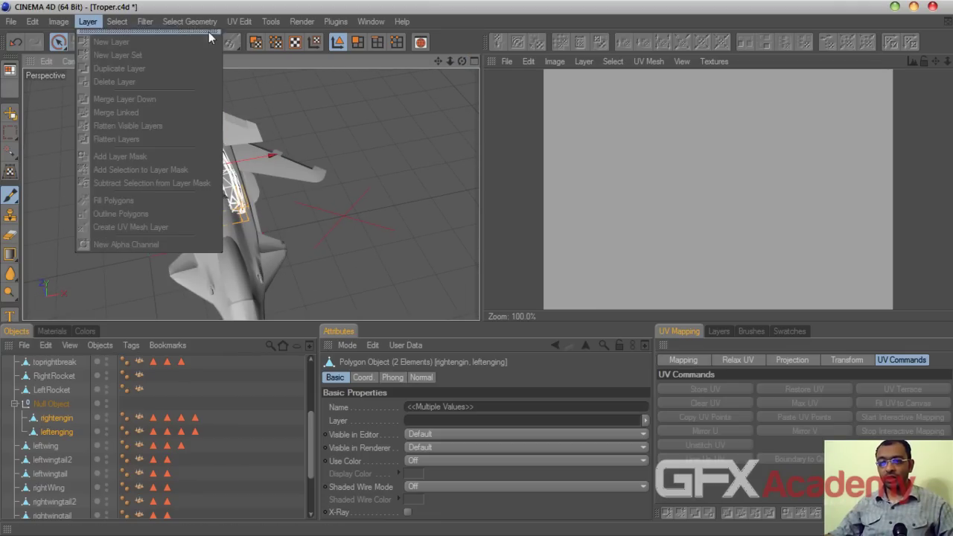
mouse_move(386, 27)
mouse_move(255, 32)
mouse_move(176, 31)
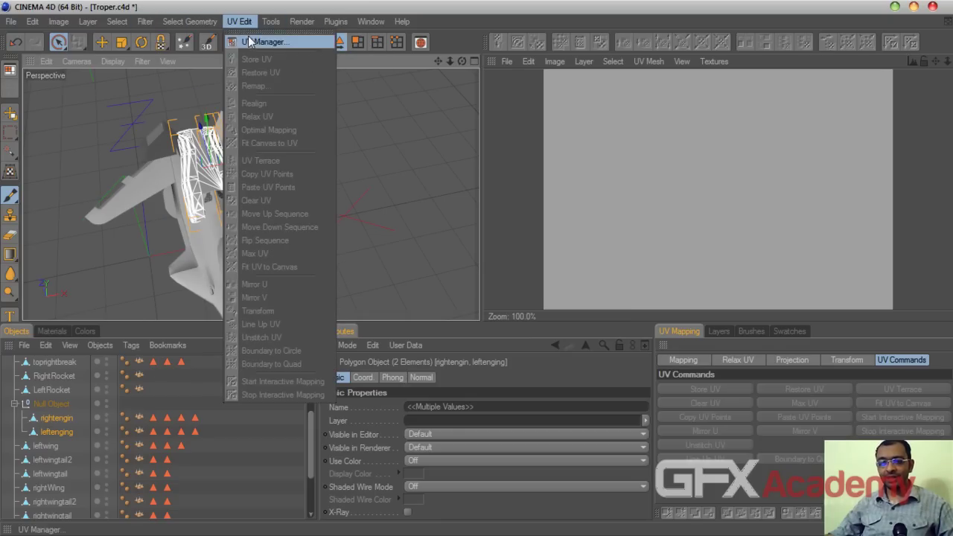
Step: Load the CINEMA 4D menu set to look up the Axis Center commands, and restore the BodyPaint 3D menu set
mouse_move(123, 28)
left_click(11, 72)
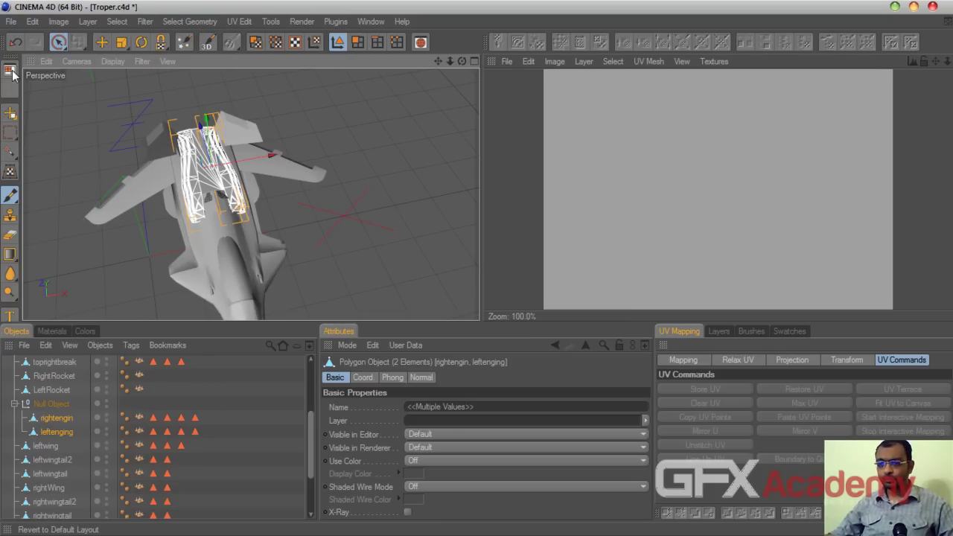
left_click(12, 72)
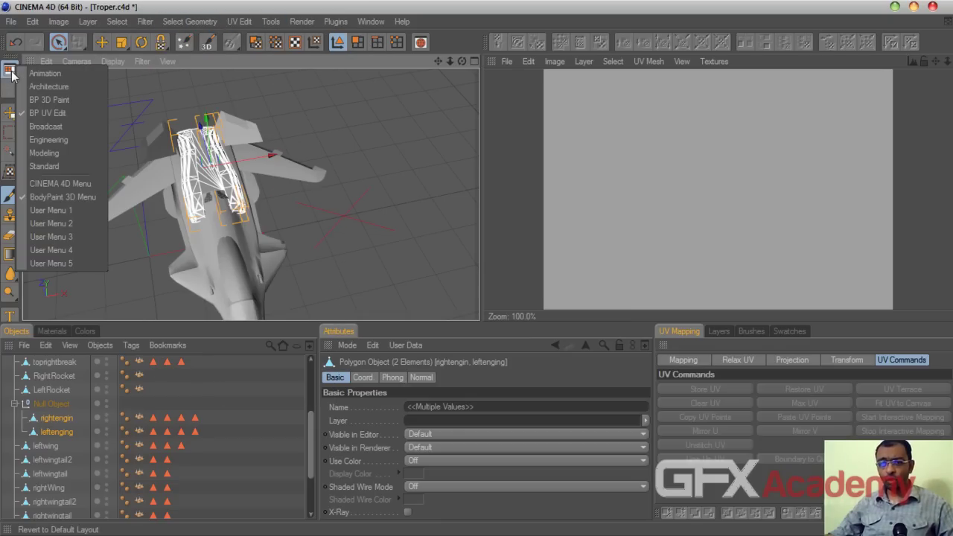
left_click(49, 183)
left_click(154, 23)
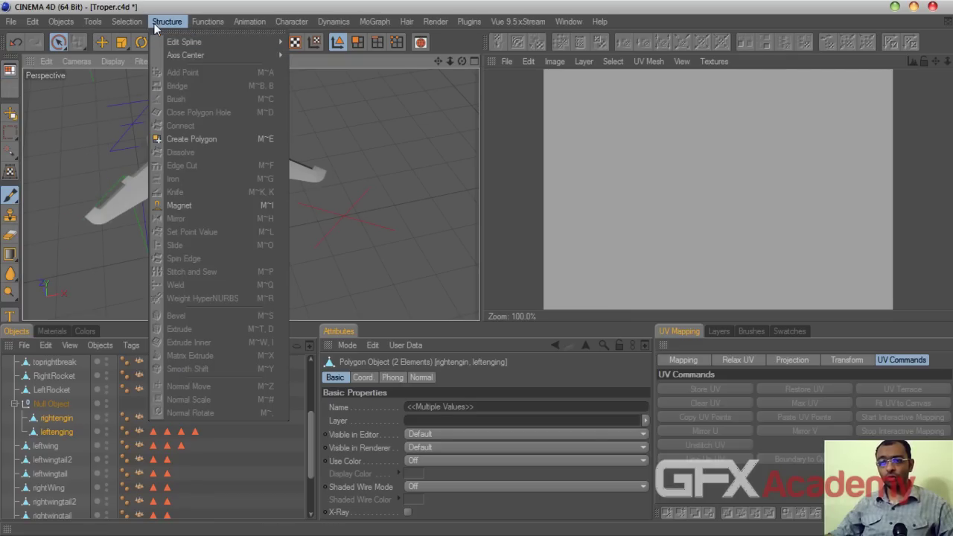
mouse_move(197, 55)
left_click(322, 78)
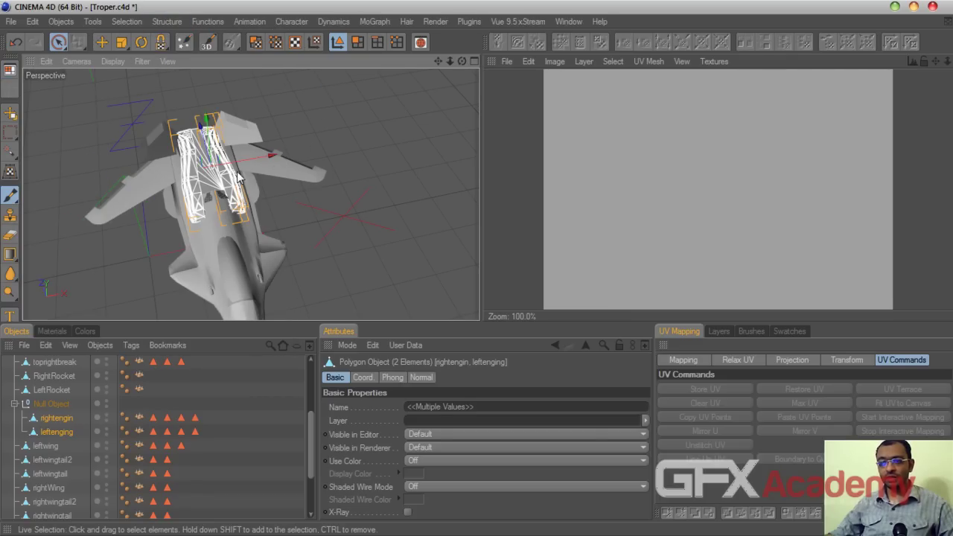
left_click(11, 71)
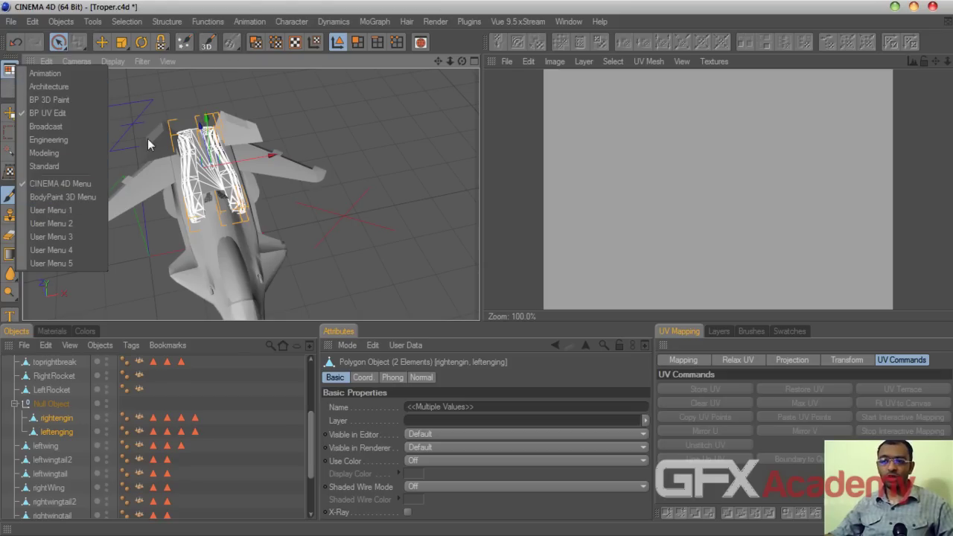
left_click(95, 197)
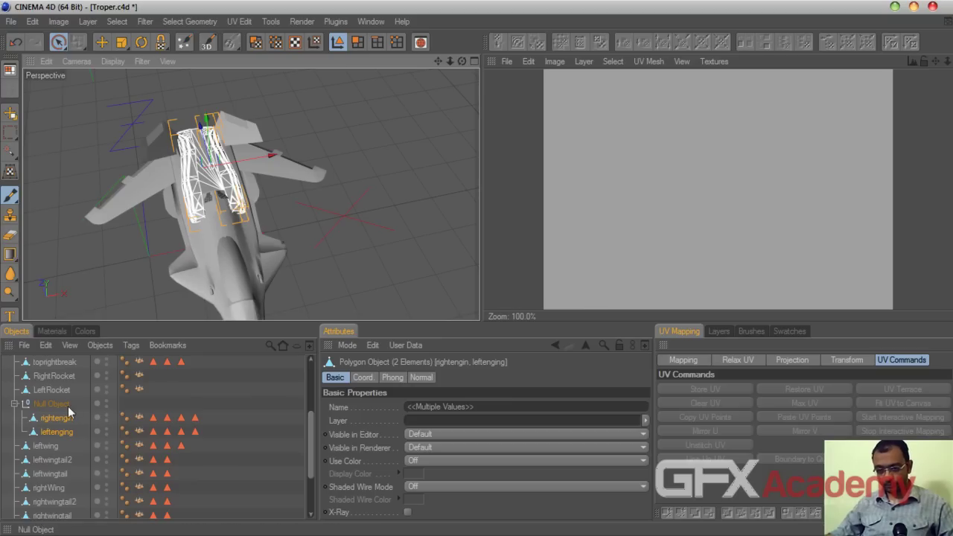
Step: Rename the null object holding rightengin and leftenging UpperEngine and collapse the group
double_click(45, 405)
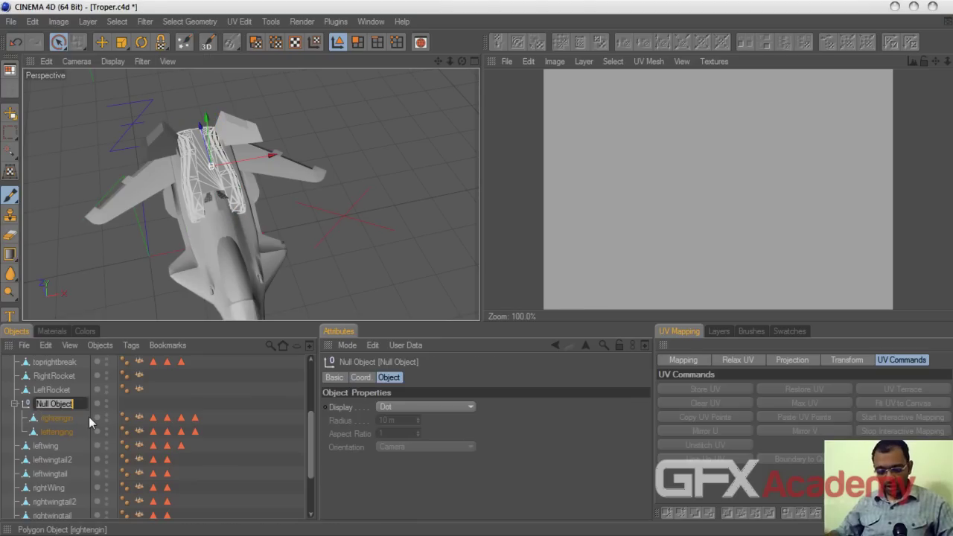
type("Upper")
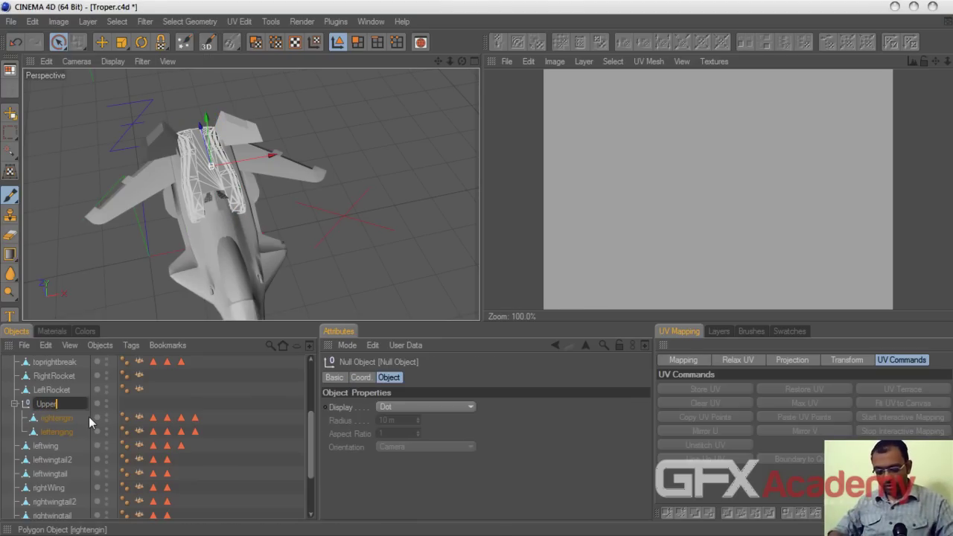
type("Engine")
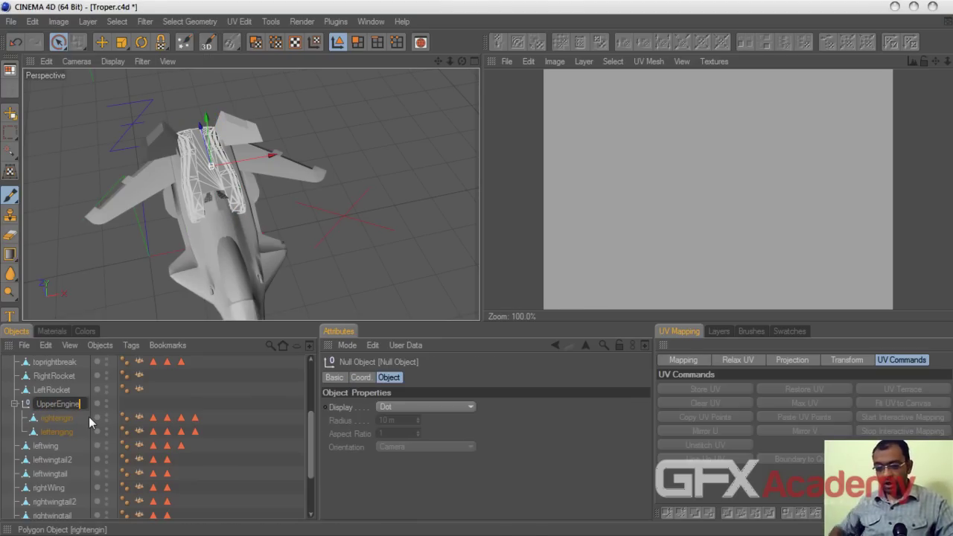
key("Return")
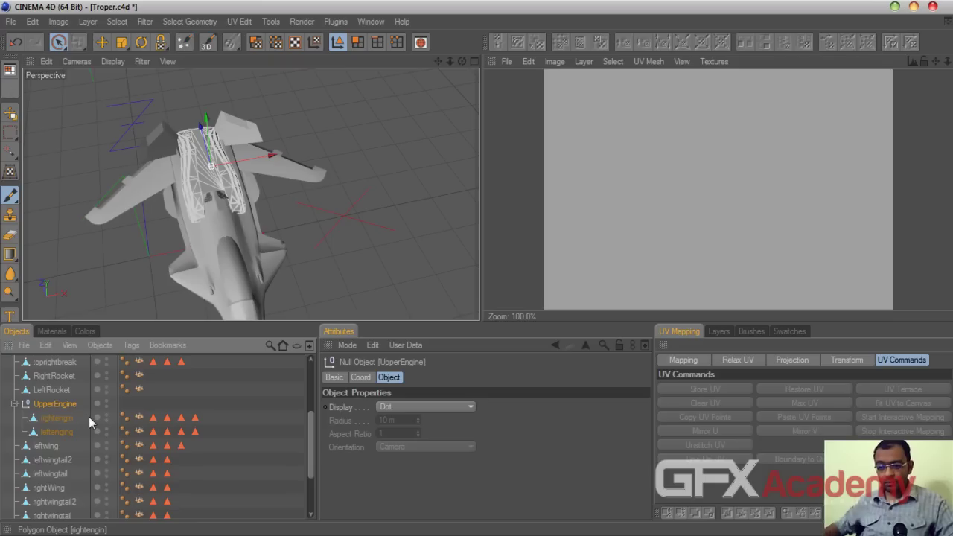
left_click(14, 403)
Step: Inspect the cockpit glass and the bottom engine from different angles and find the engine in the object list
left_click_drag(461, 61, 402, 123)
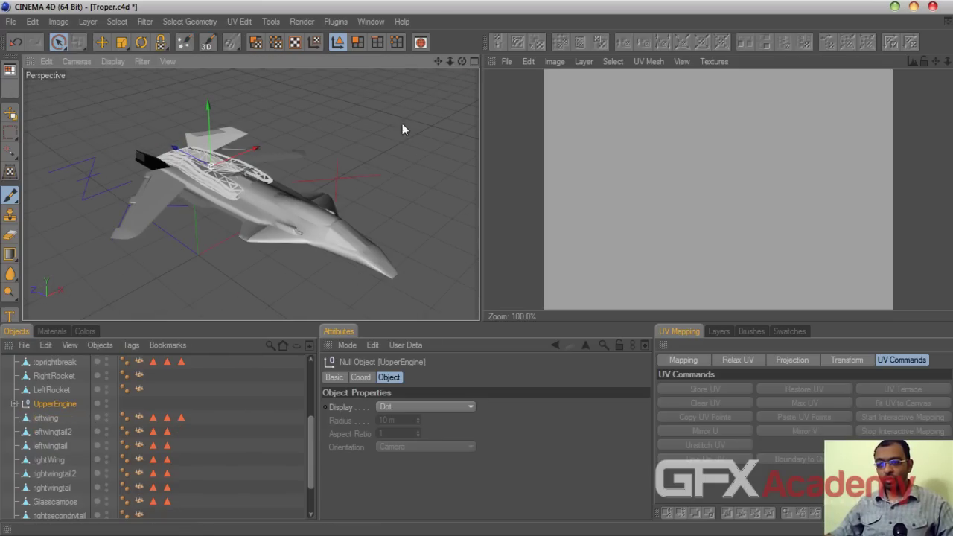
left_click(322, 213)
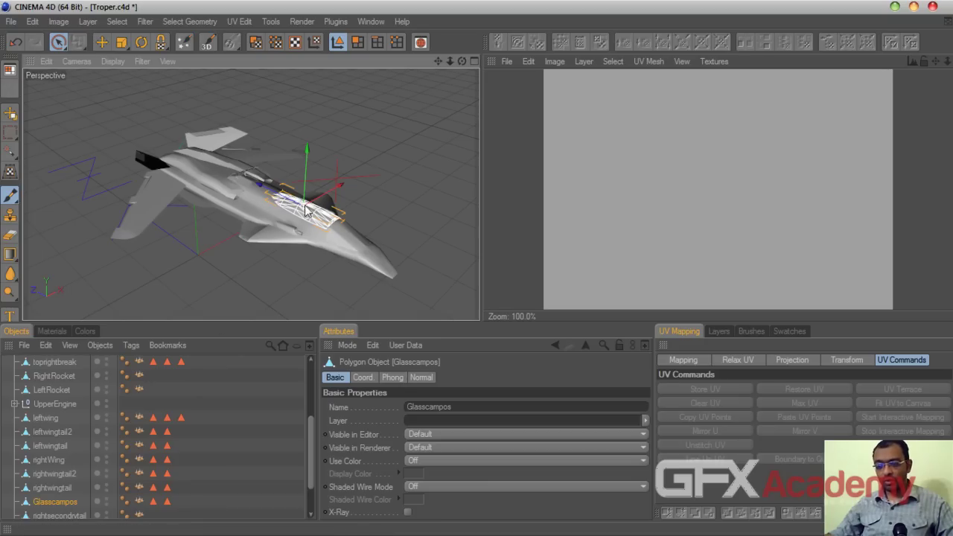
left_click_drag(462, 62, 441, 82)
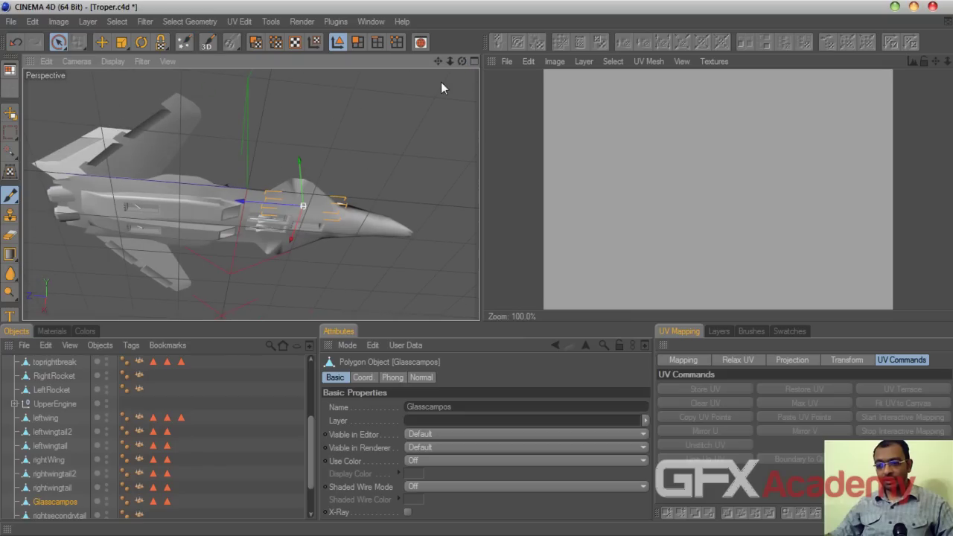
left_click(190, 207)
left_click_drag(307, 440, 302, 381)
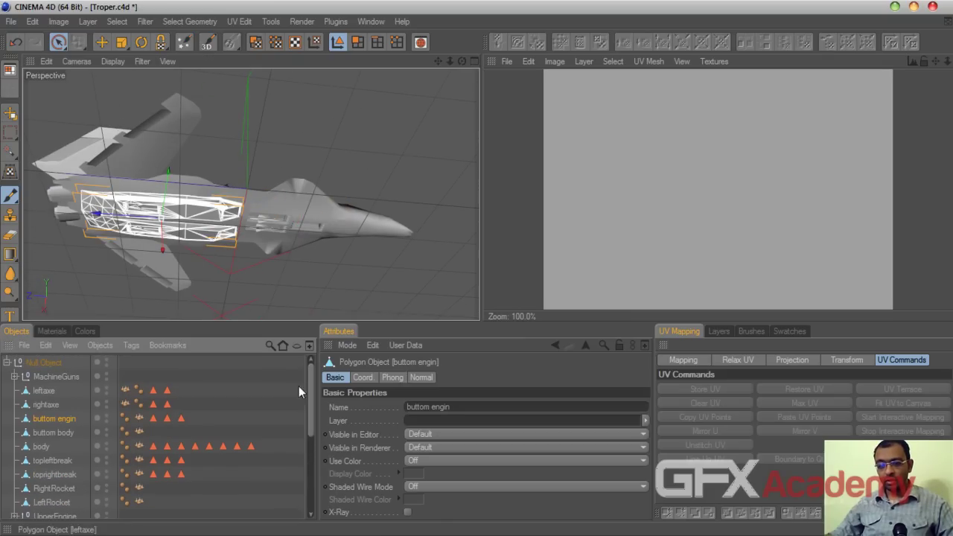
Step: Group topleftbreak and toprightbreak under a new null object
left_click_drag(462, 61, 547, 82)
left_click(221, 200)
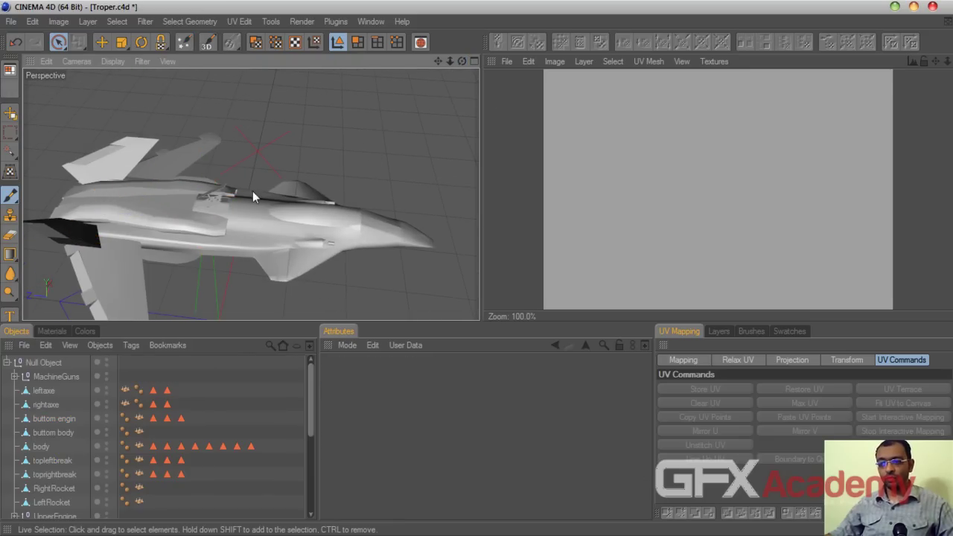
left_click(225, 185, "shift")
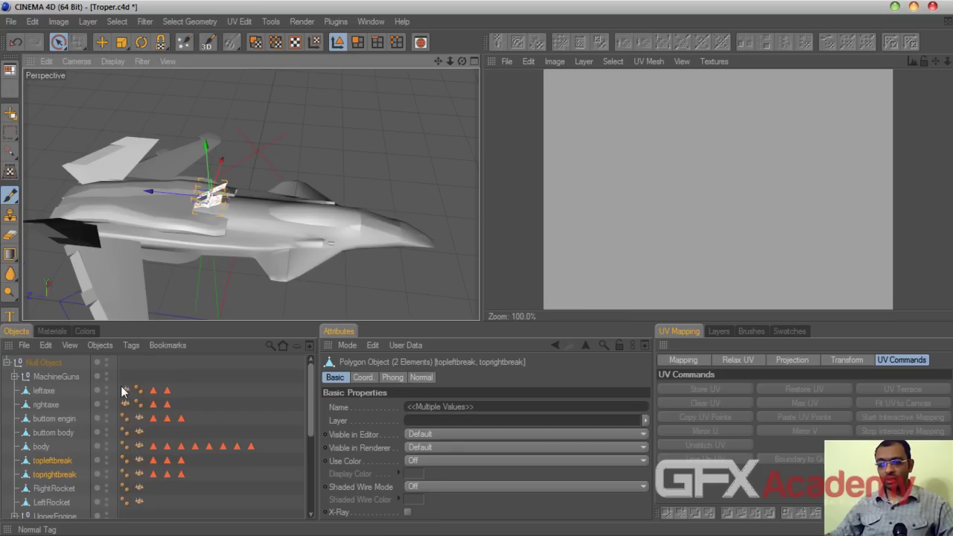
left_click(74, 475)
key("ctrl+z")
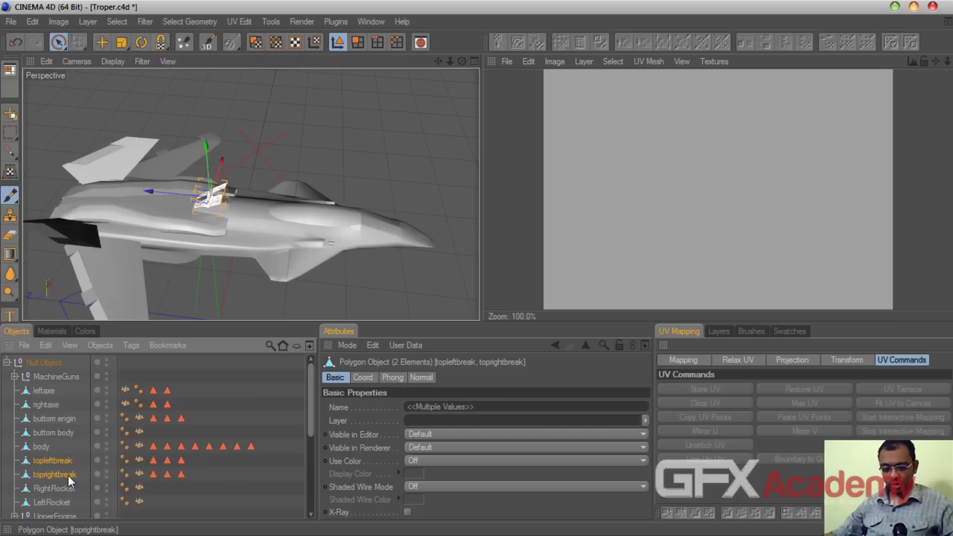
key("alt+g")
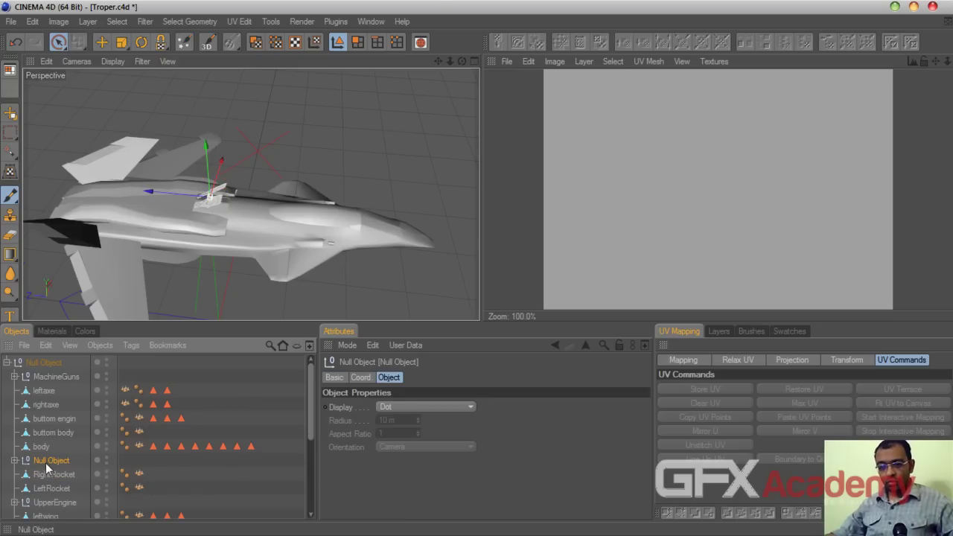
Step: Examine the aircraft close up in the Top view and return to the Perspective view
left_click(473, 61)
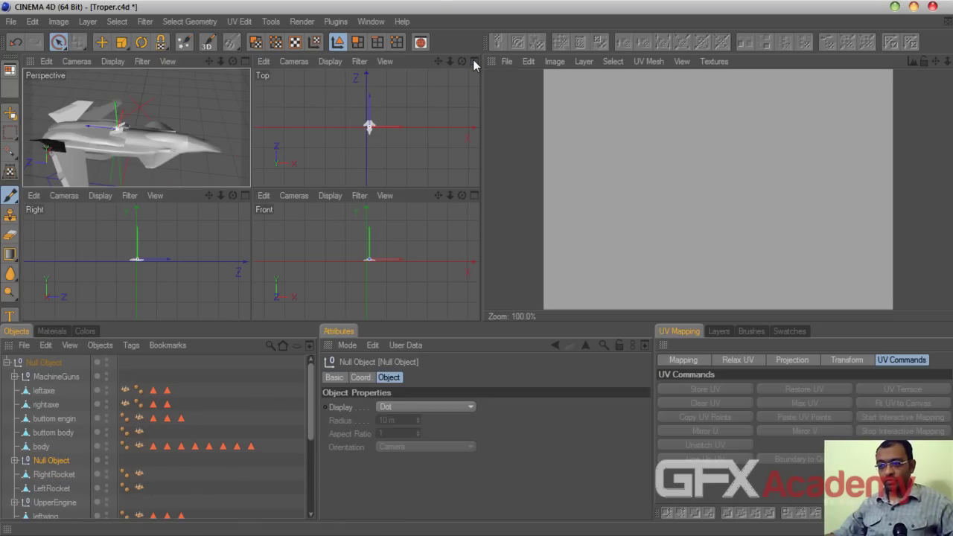
left_click(473, 62)
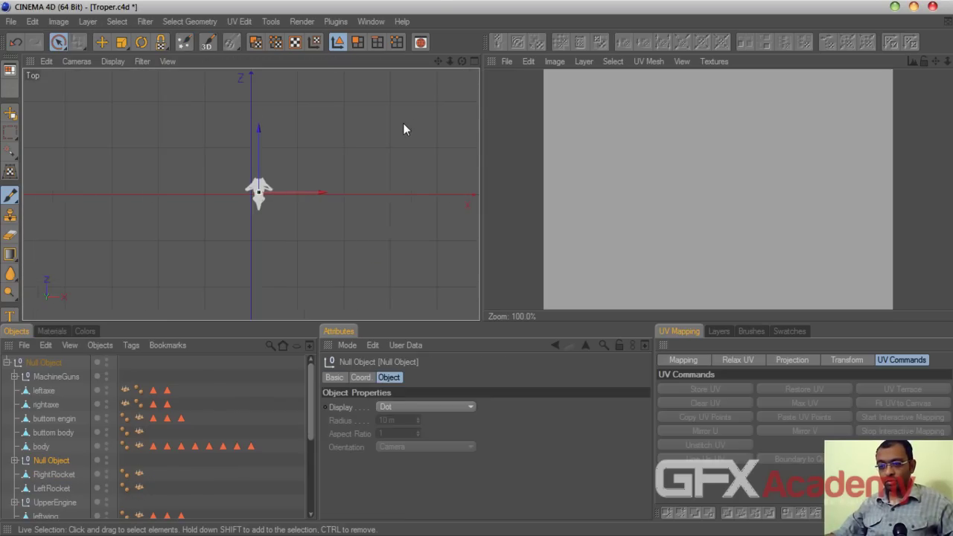
mouse_move(449, 61)
left_mouse_down()
mouse_move(528, 61)
mouse_move(453, 64)
left_mouse_up()
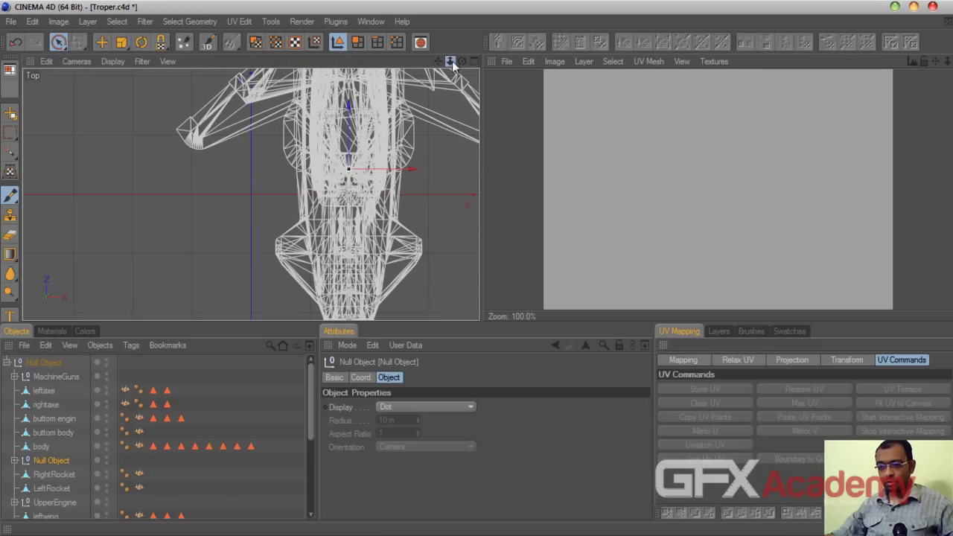
left_click(472, 63)
left_click(244, 62)
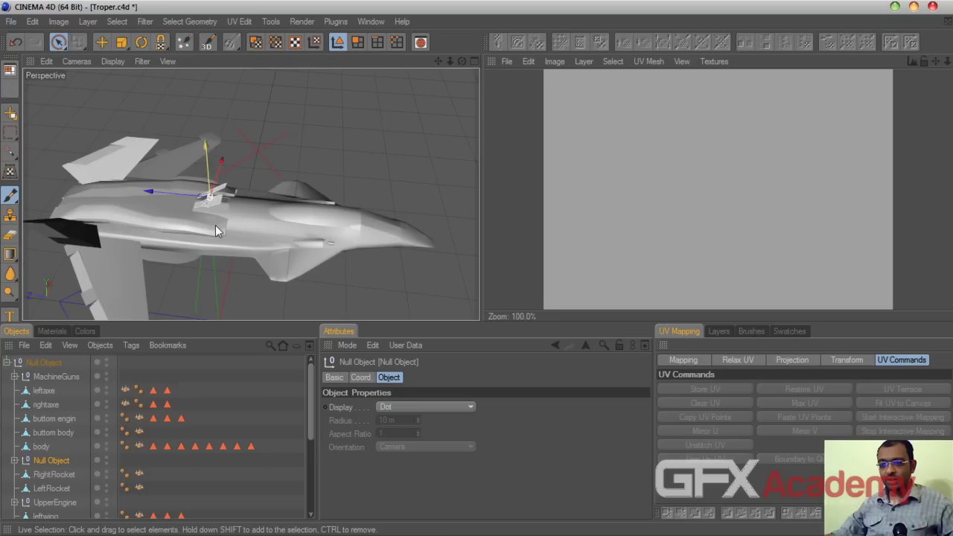
Step: Rename the null object holding topleftbreak and toprightbreak Breaks
double_click(52, 460)
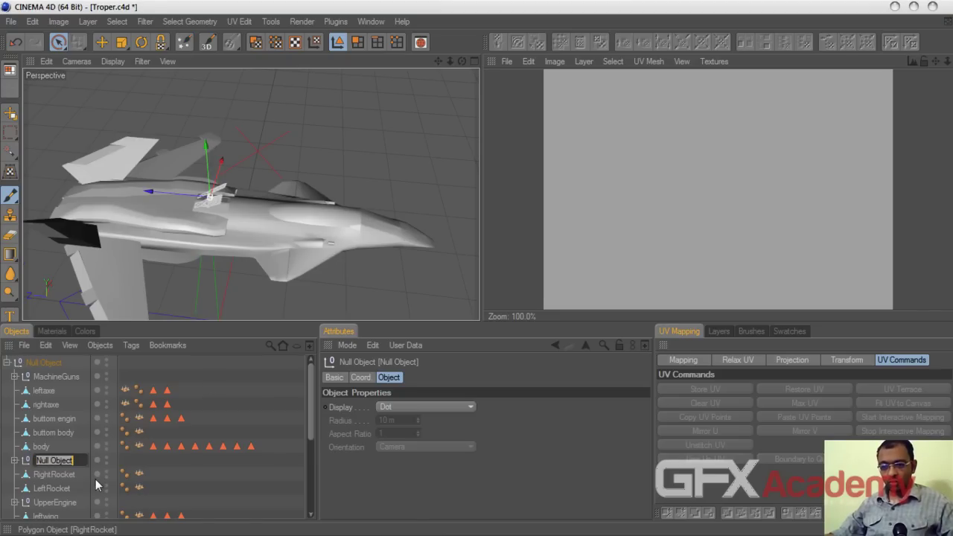
type("Breaks")
key("Return")
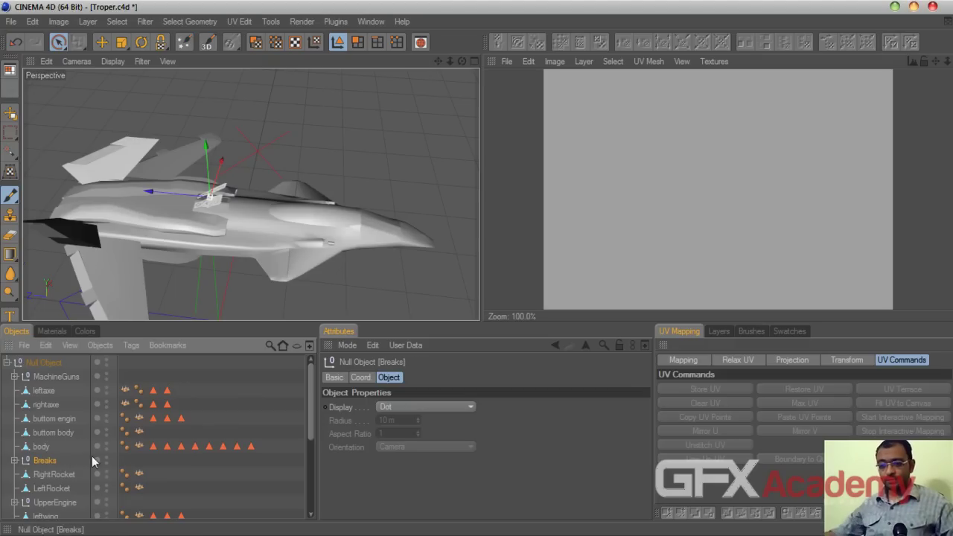
Step: Rename the aircraft's top-level null object Troper and collapse its hierarchy
mouse_move(460, 75)
left_mouse_down("alt")
mouse_move(398, 117)
mouse_move(454, 50)
mouse_move(461, 60)
left_mouse_up("alt")
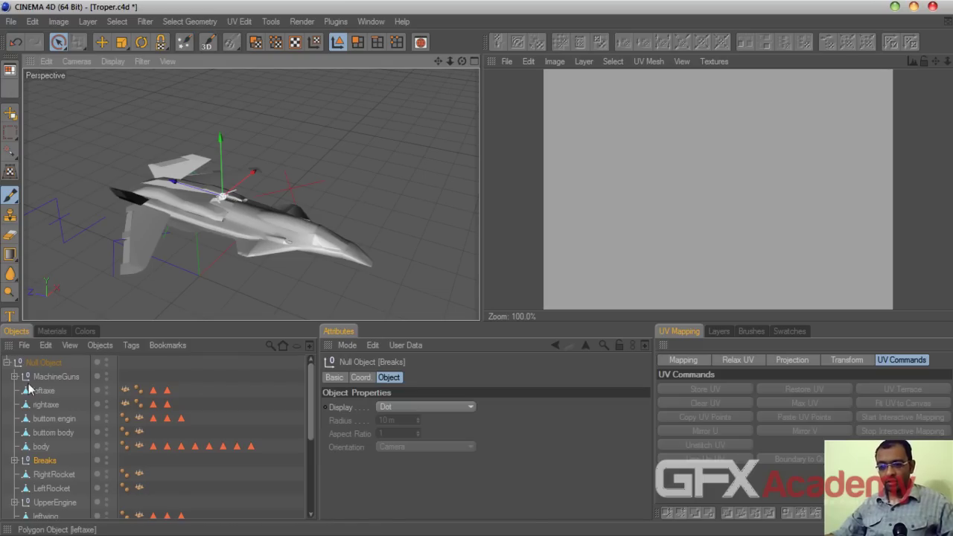
double_click(45, 362)
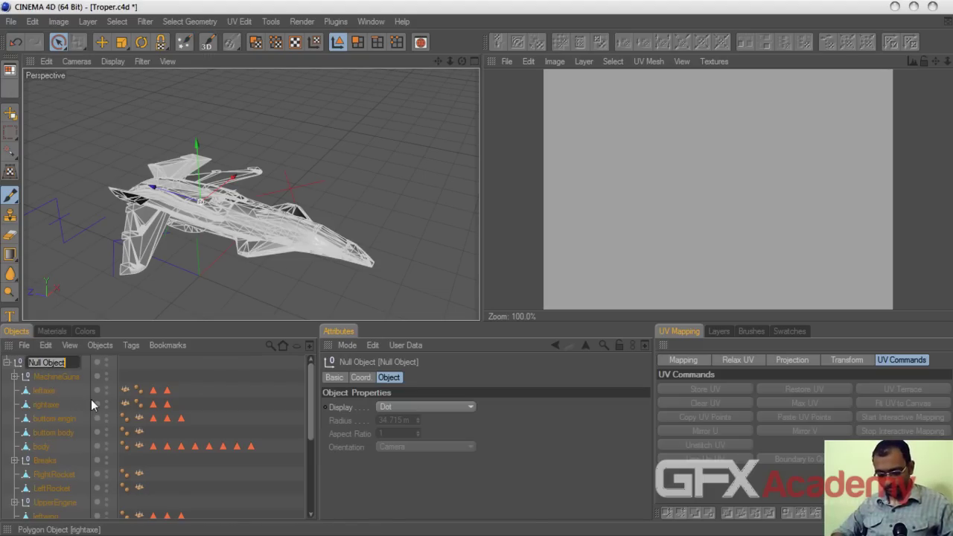
type("T")
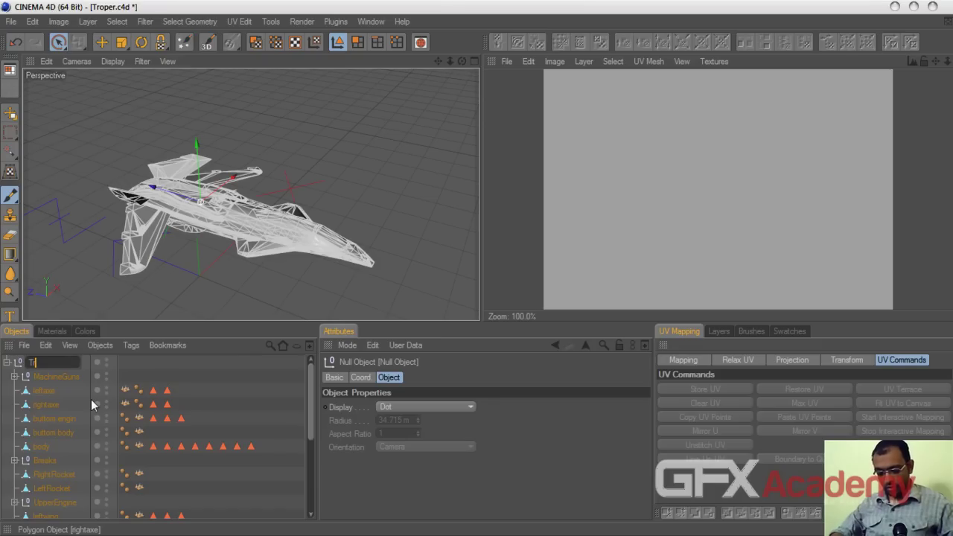
type("roper")
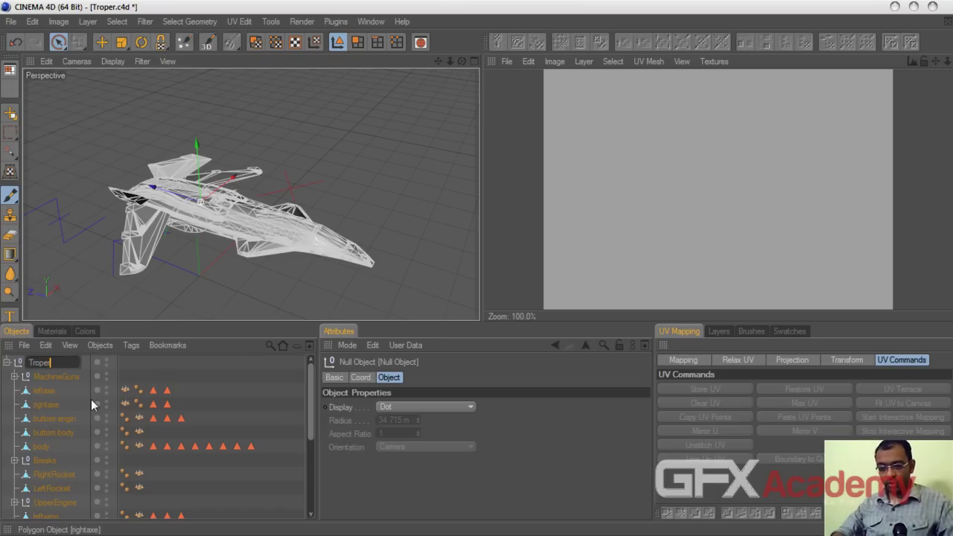
key("Return")
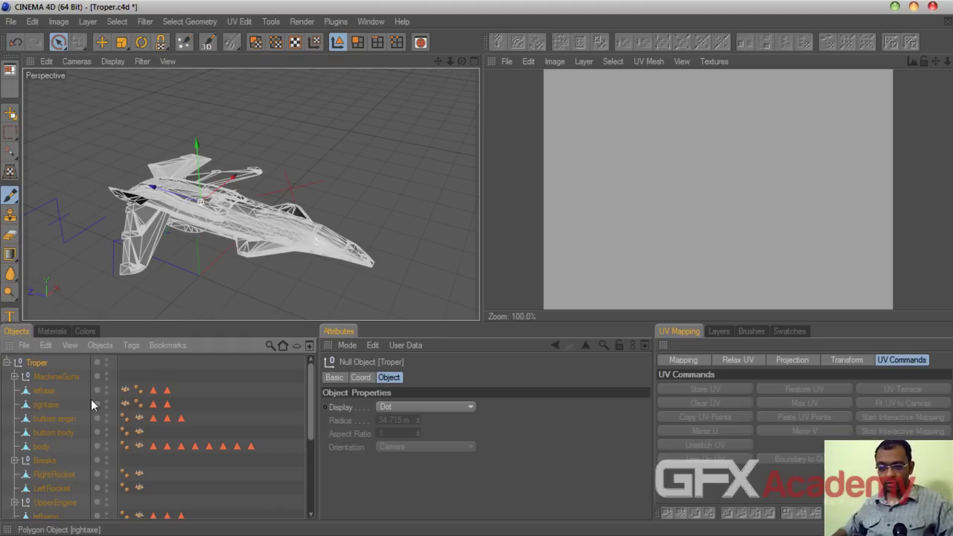
left_click(6, 362)
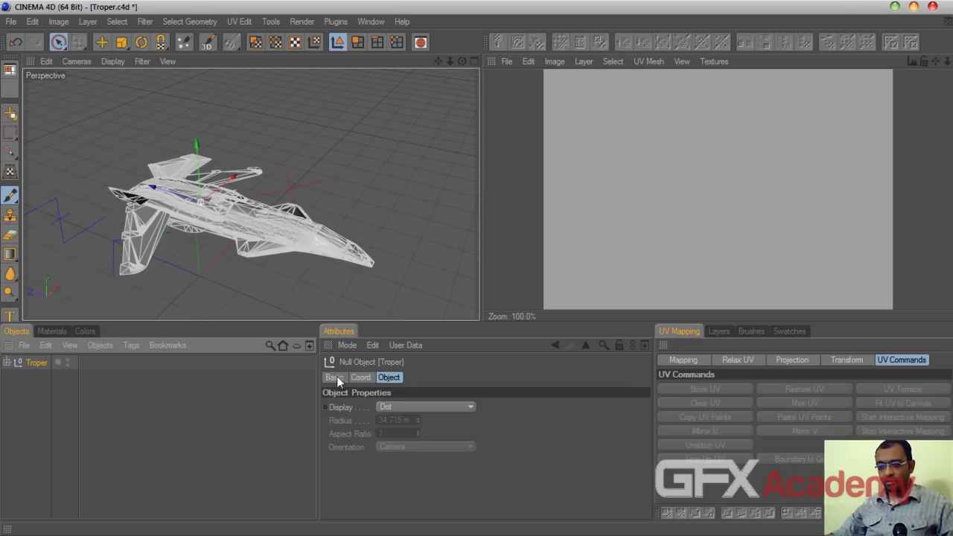
Step: Set the Troper null object's X, Y and Z position to 0 m and bring the aircraft back into view
left_click(357, 378)
left_click(386, 406)
type("0")
left_click(385, 420)
type("0")
left_click(384, 433)
type("0")
left_click(380, 420)
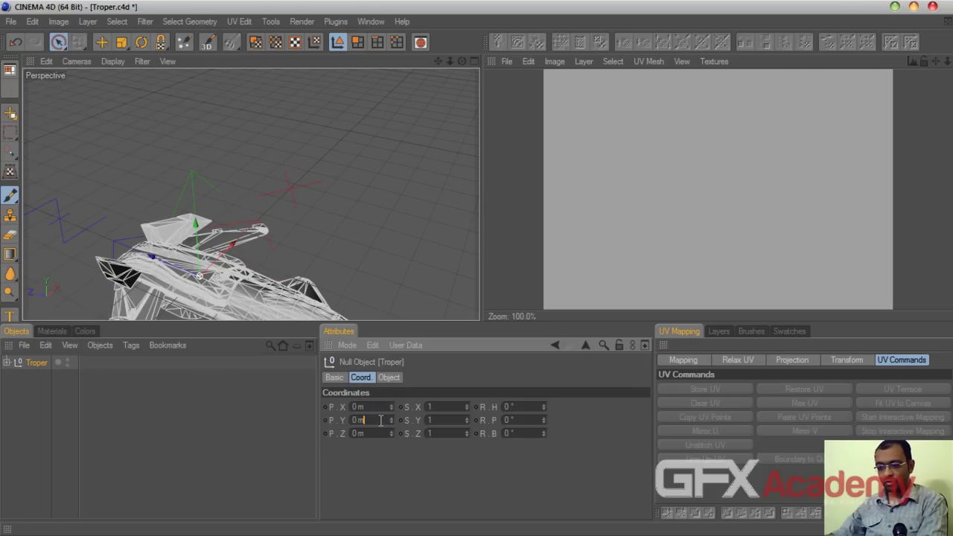
mouse_move(438, 61)
left_mouse_down()
mouse_move(449, 4)
mouse_move(441, 64)
left_mouse_up()
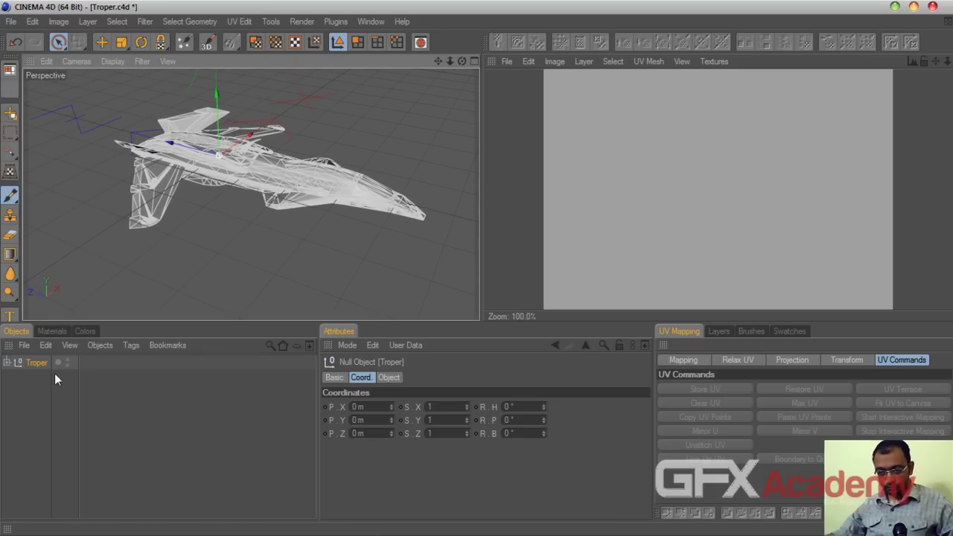
Step: Expand the Troper hierarchy and clear the object selection
left_click(7, 362)
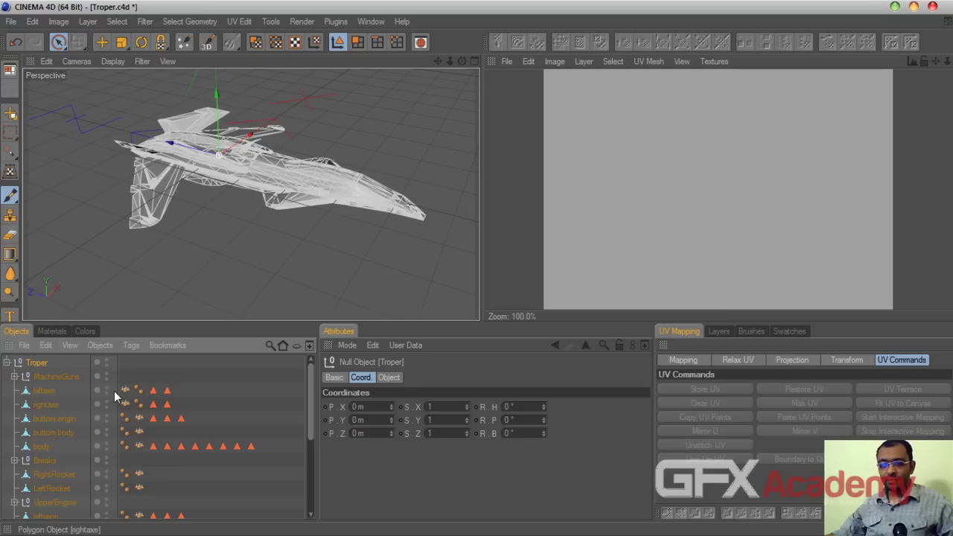
mouse_move(305, 404)
left_mouse_down()
mouse_move(302, 492)
mouse_move(304, 391)
left_mouse_up()
left_click(225, 471)
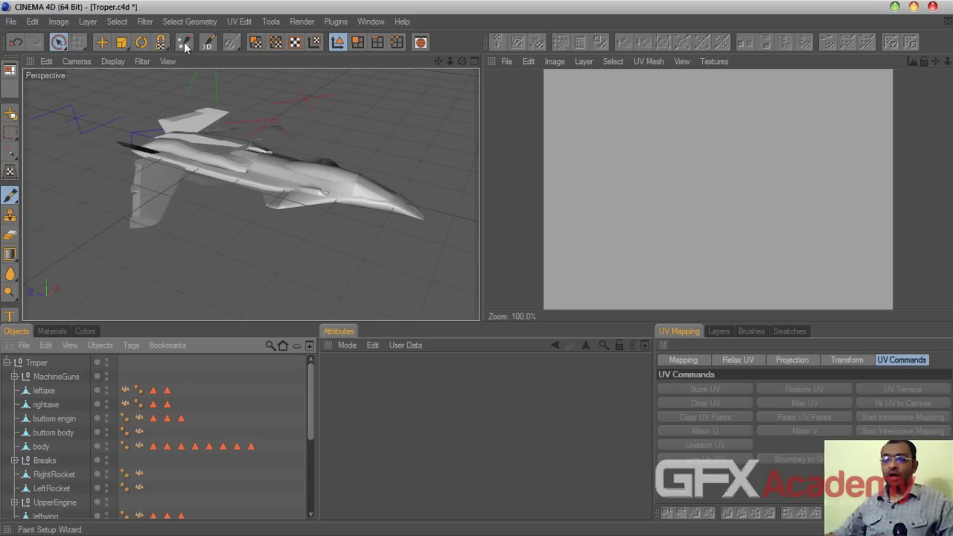
left_click(184, 42)
left_click_drag(176, 14, 370, 59)
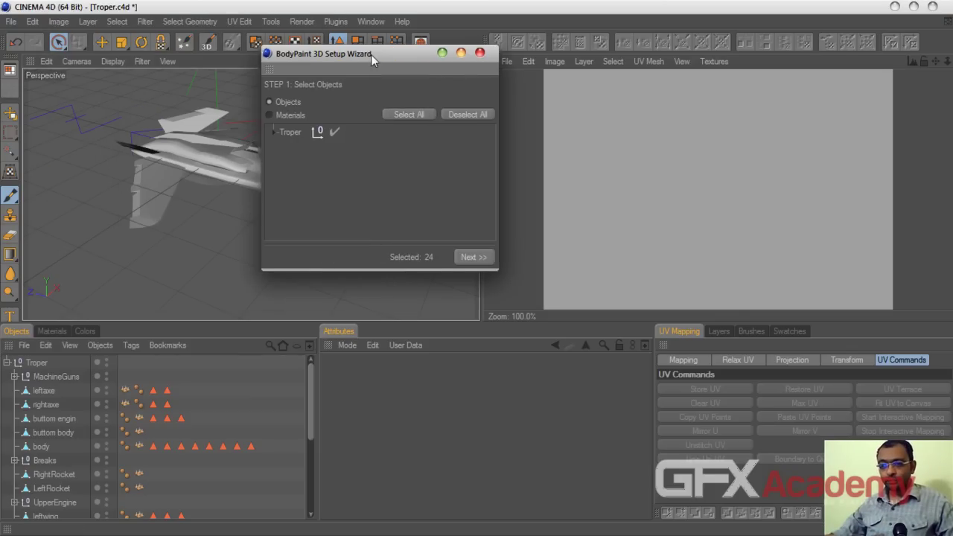
left_click(273, 132)
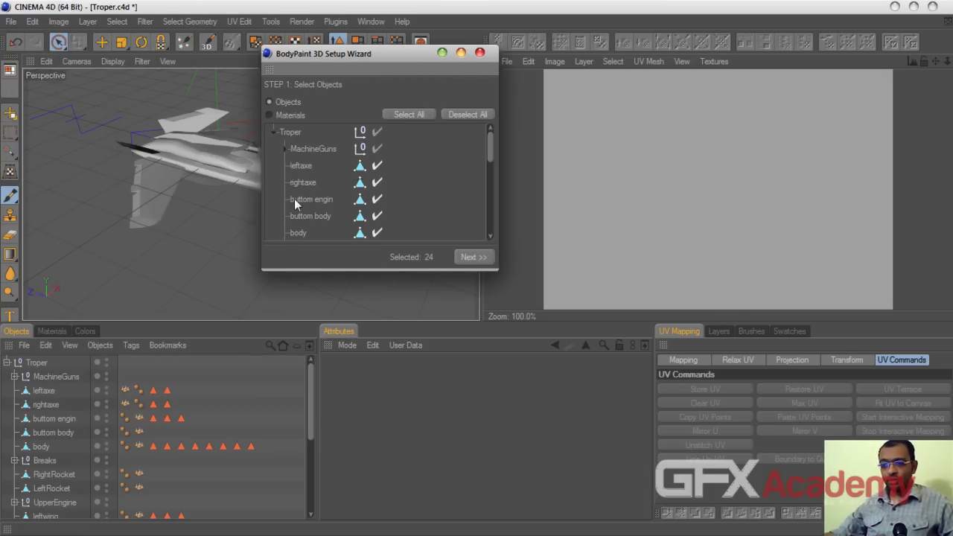
left_click(377, 148)
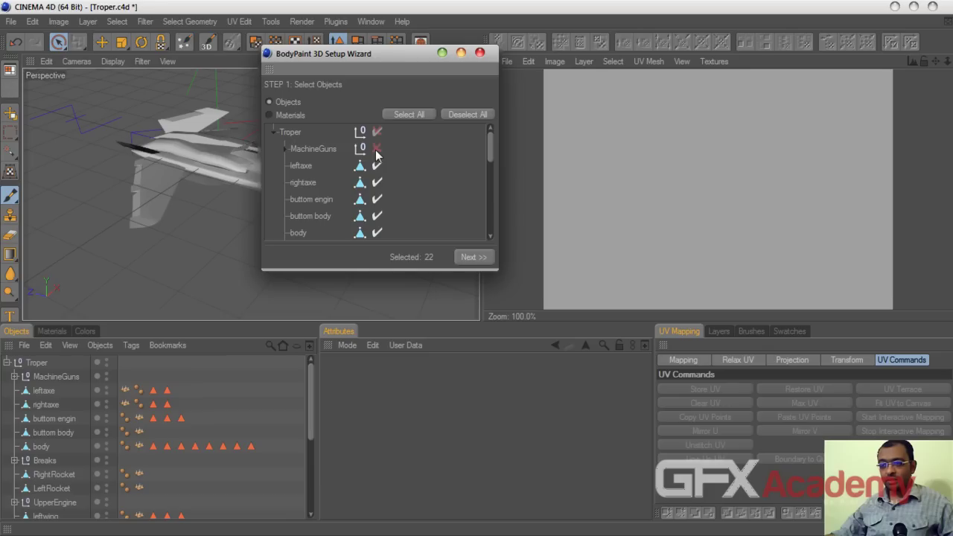
left_click(286, 149)
left_click(284, 149)
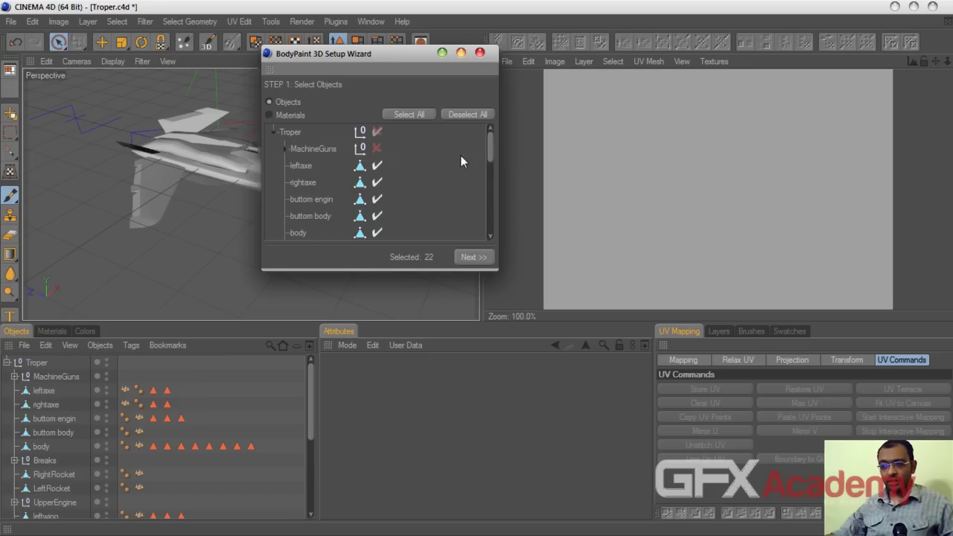
left_click_drag(493, 150, 488, 208)
left_click(378, 157)
left_click(377, 176)
left_click(377, 198)
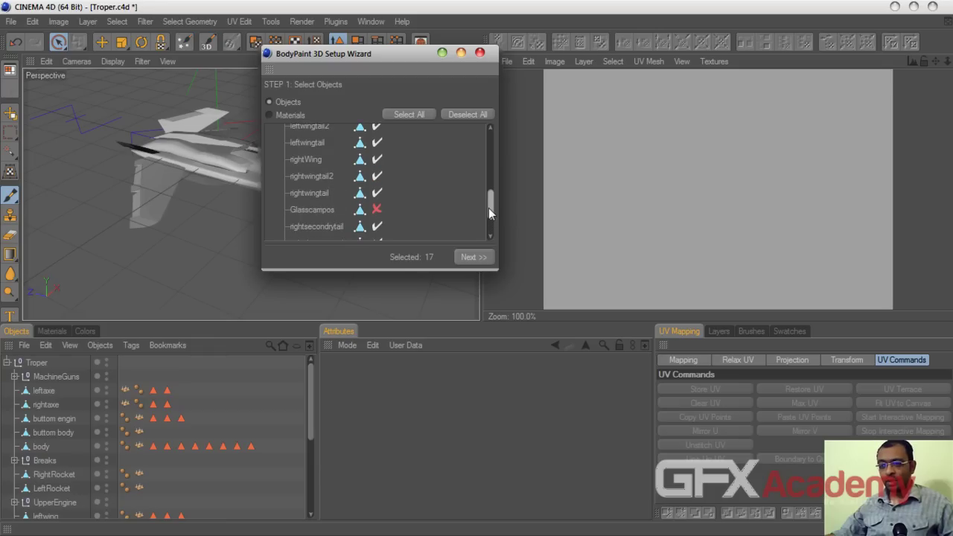
left_click_drag(489, 207, 483, 134)
left_click(377, 198)
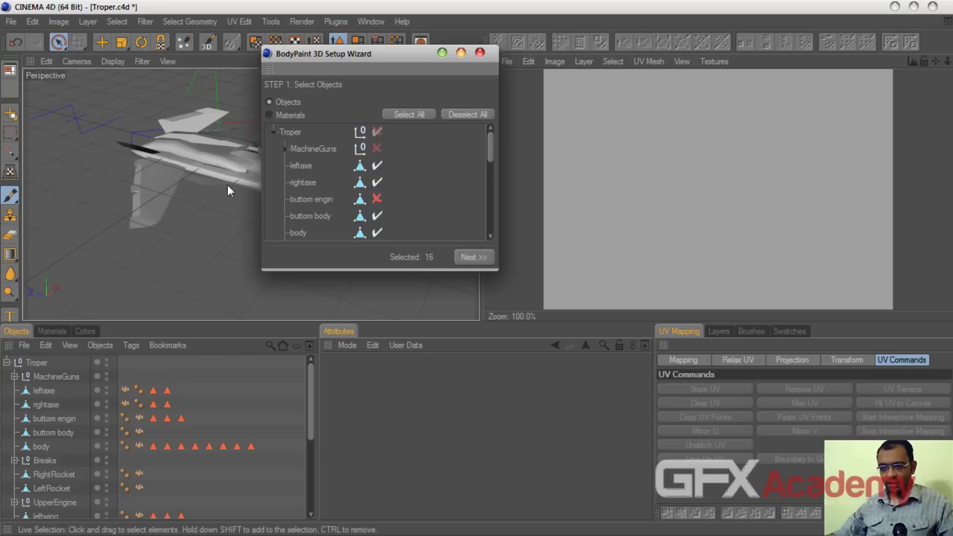
left_click(480, 53)
Step: Save the Troper scene and turn on 3D painting mode
key("ctrl+s")
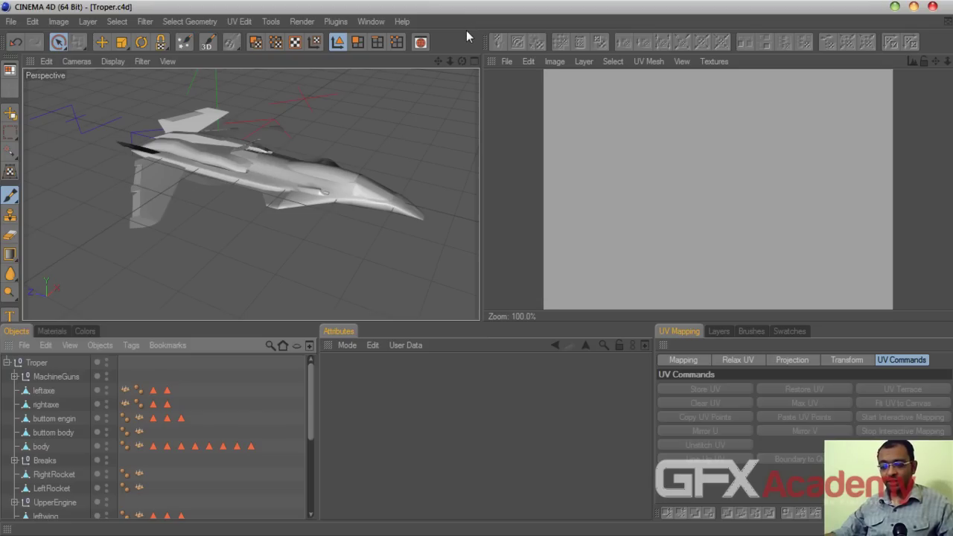
left_click(208, 42)
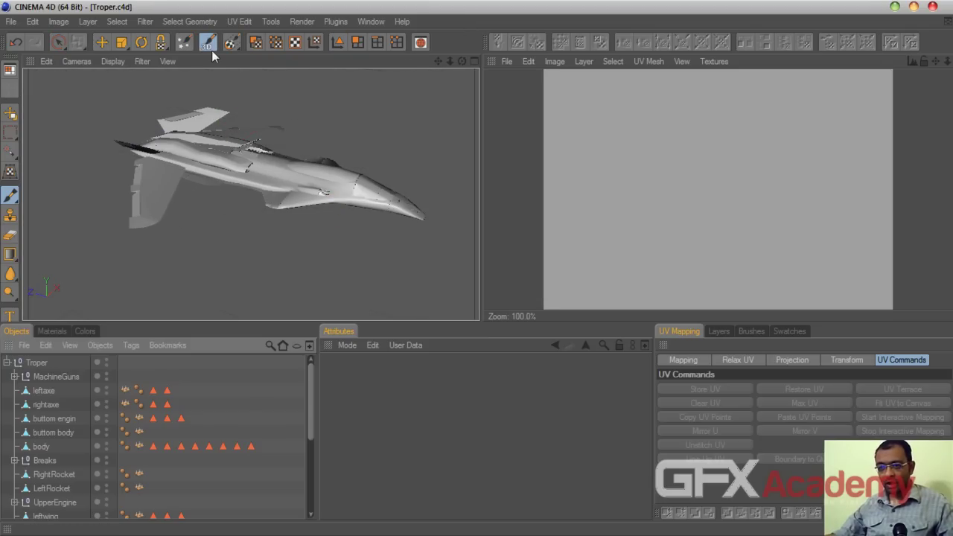
Step: Start the BodyPaint 3D Setup Wizard and exclude MachineGuns, buttom engin, Breaks, UpperEngine and Glasscampos from the objects, then proceed to UV setup
left_click(184, 43)
left_click_drag(320, 52, 357, 90)
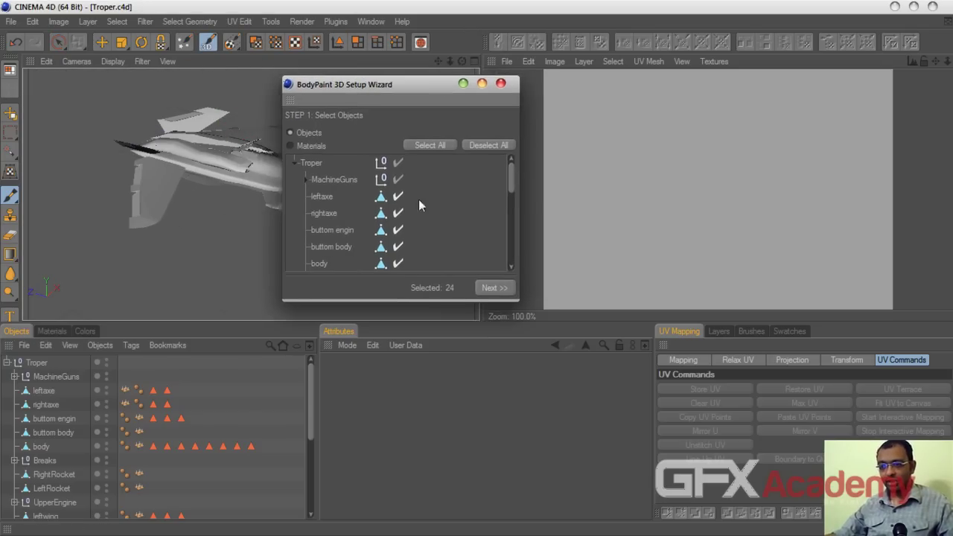
left_click(399, 180)
left_click(398, 229)
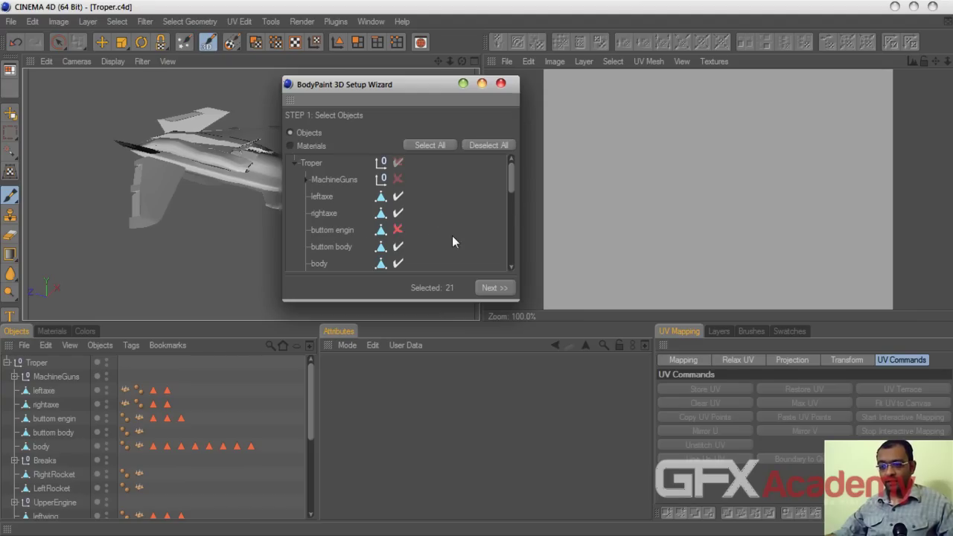
left_click_drag(511, 181, 511, 202)
left_click(398, 206)
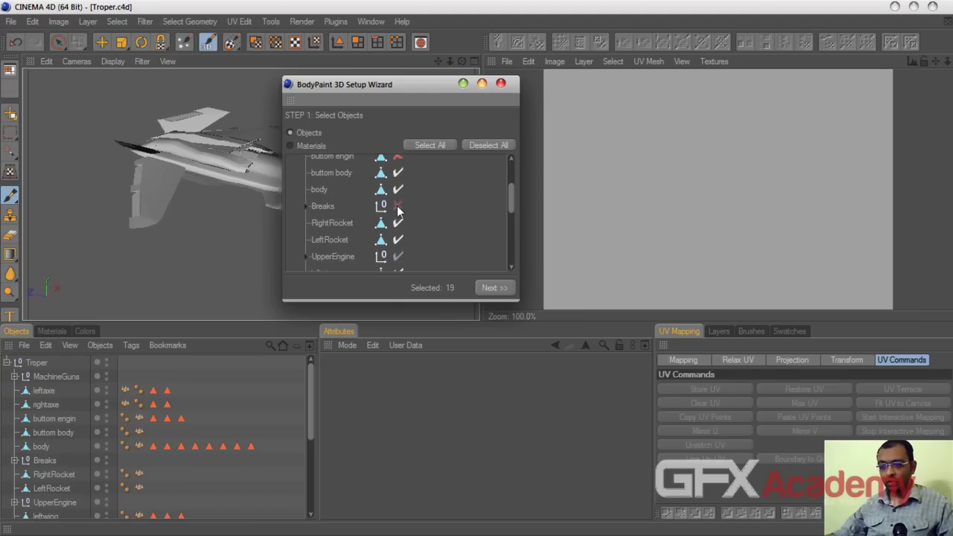
left_click_drag(511, 204, 447, 249)
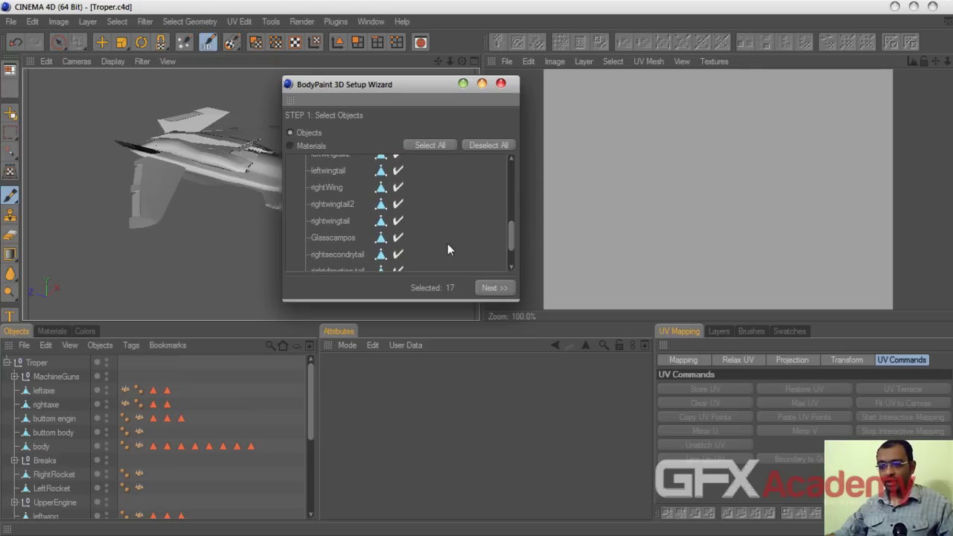
left_click(400, 240)
left_click_drag(512, 237, 505, 168)
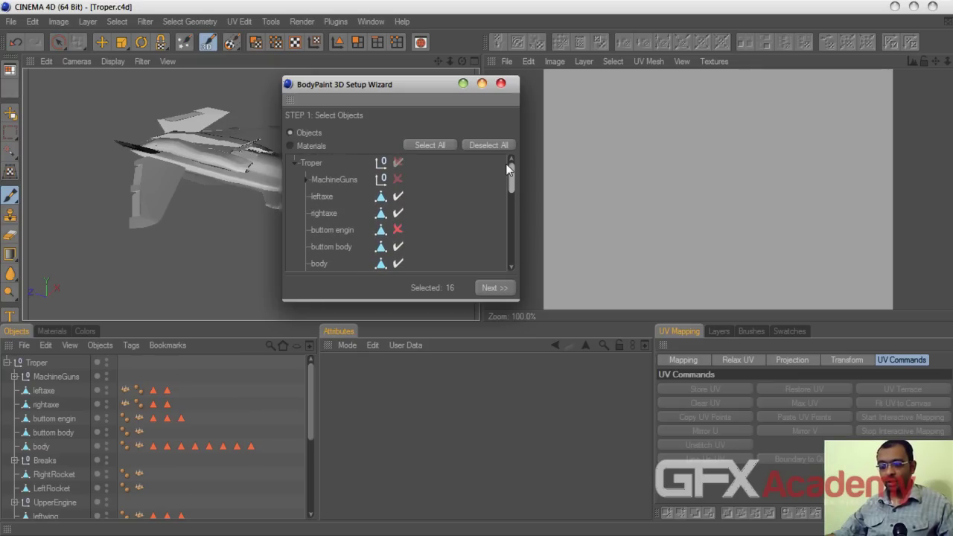
left_click(491, 287)
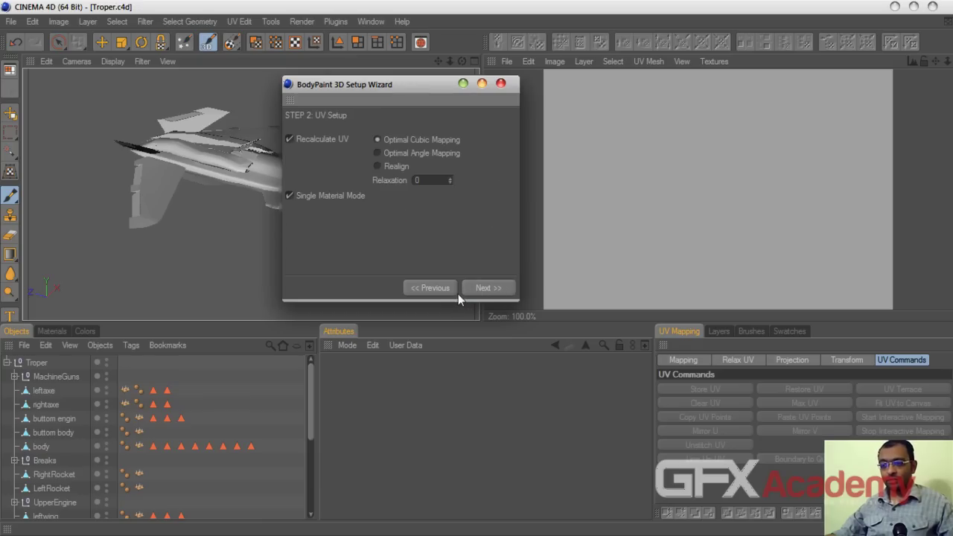
Step: Accept the UV setup with Recalculate UV, Optimal Cubic Mapping, Relaxation 0 and Single Material Mode, and proceed to the material options
left_click_drag(395, 89, 382, 118)
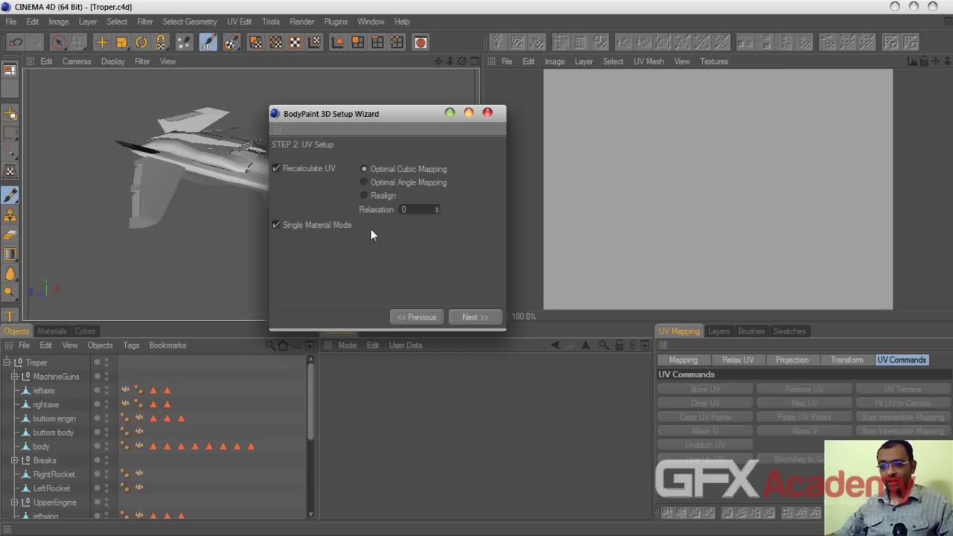
left_click_drag(341, 114, 426, 132)
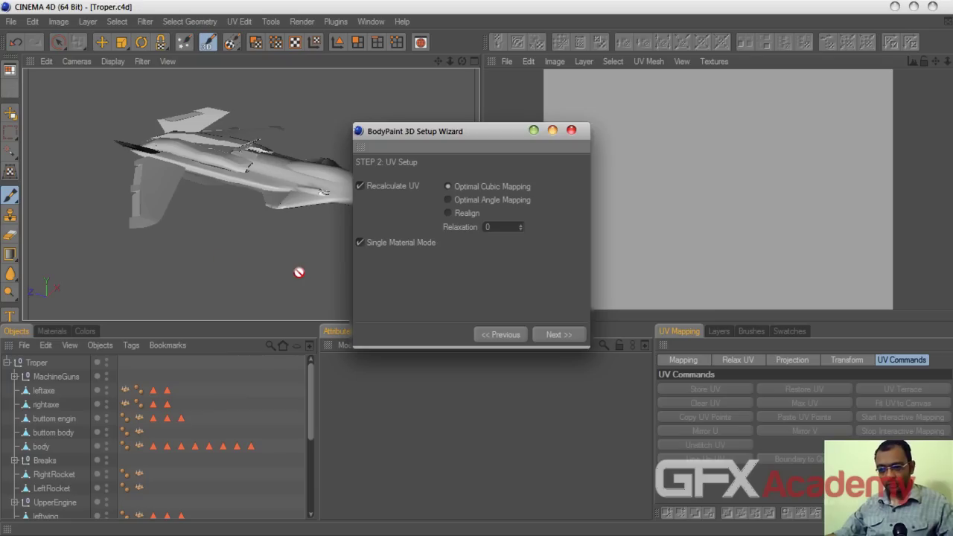
left_click_drag(429, 132, 402, 126)
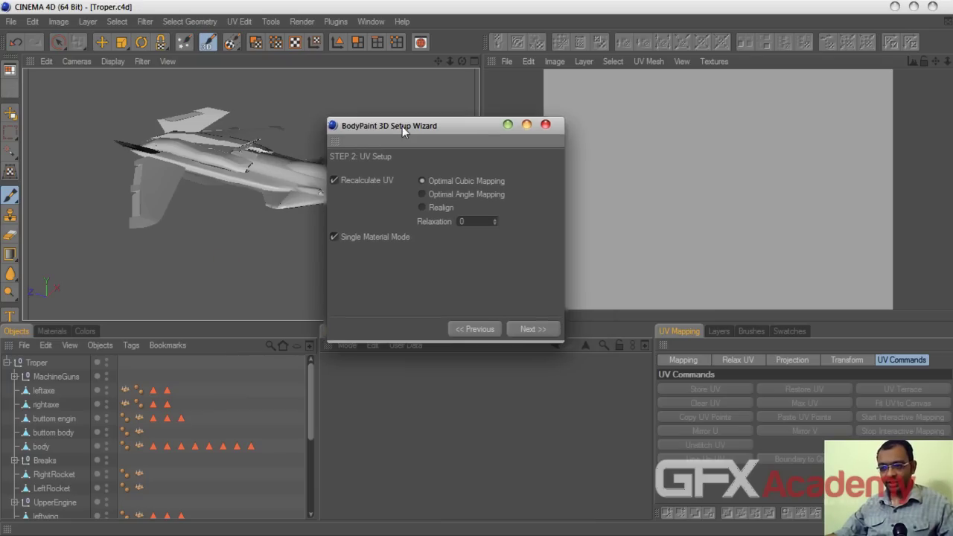
left_click(525, 328)
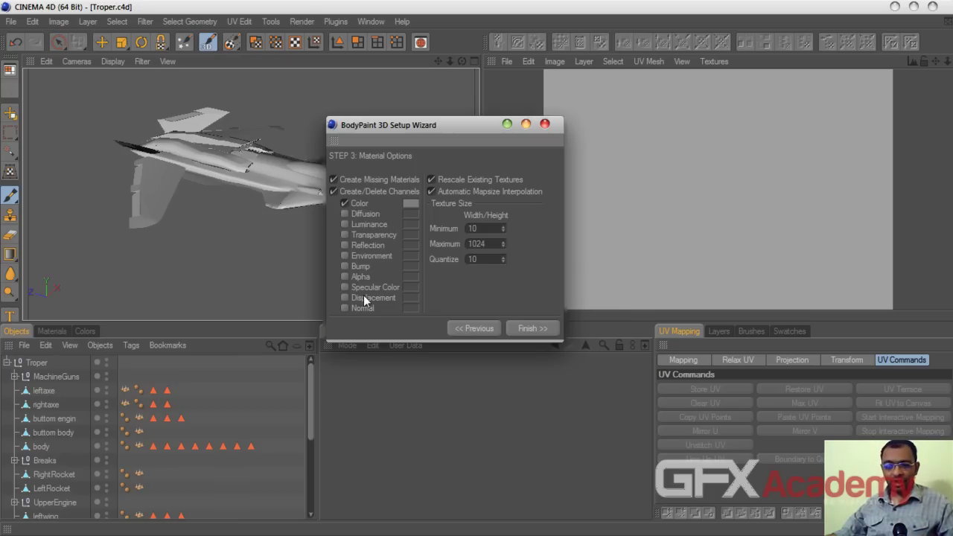
Step: Set the new material's Color channel to a dark green with hue 165°, saturation 27.778% and value 20.43% (RGB 37, 52, 48)
mouse_move(426, 128)
left_mouse_down()
mouse_move(413, 179)
mouse_move(420, 143)
left_mouse_up()
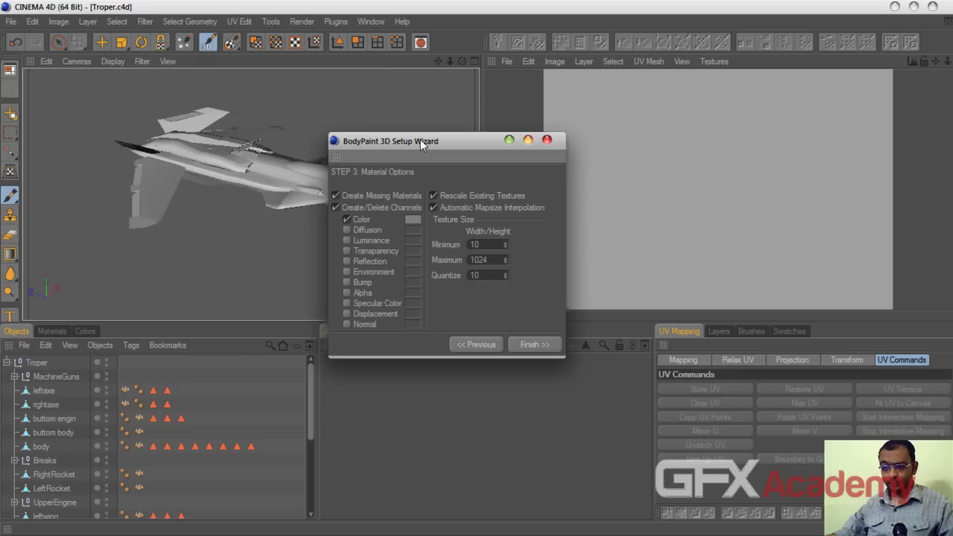
left_click(412, 220)
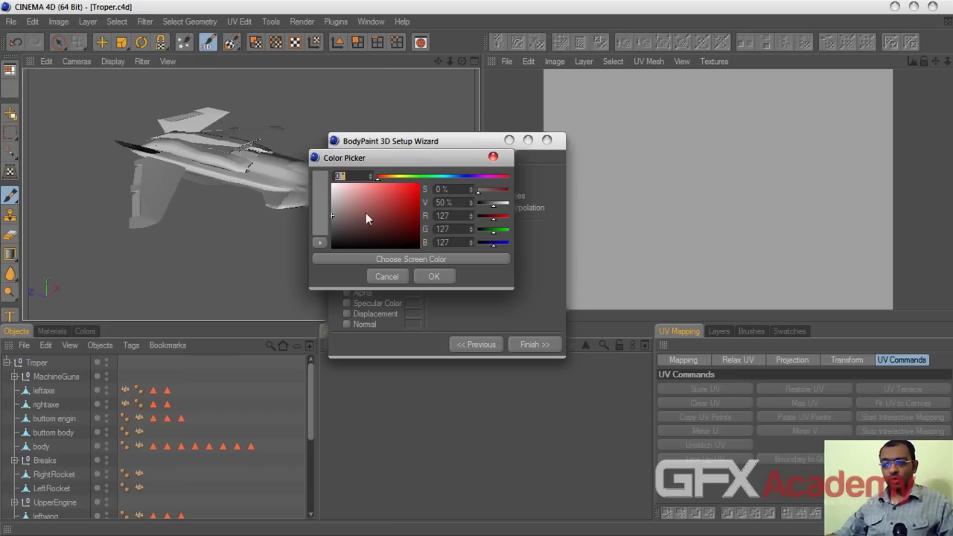
left_click_drag(439, 174, 449, 178)
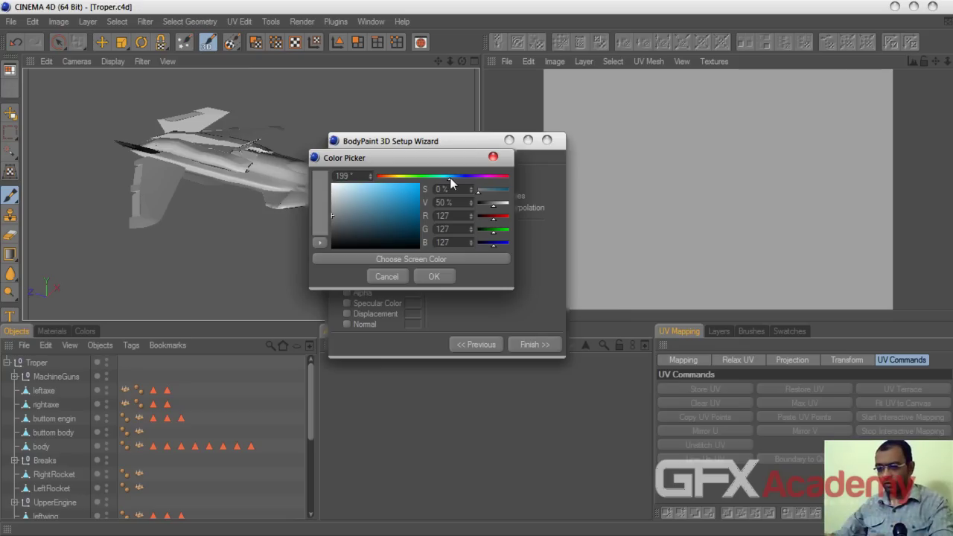
mouse_move(450, 177)
left_mouse_down()
mouse_move(434, 178)
mouse_move(443, 179)
left_mouse_up()
left_click_drag(336, 218, 354, 232)
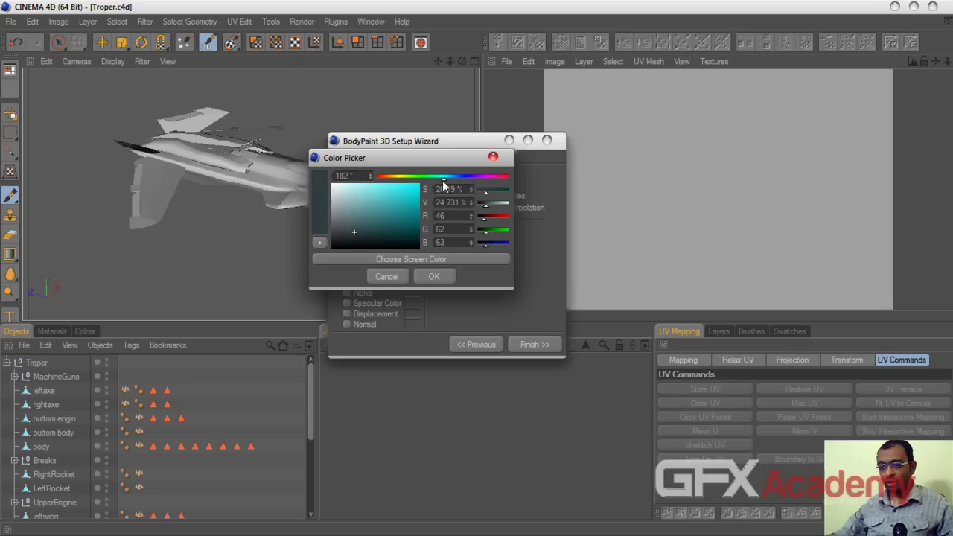
left_click_drag(445, 181, 452, 180)
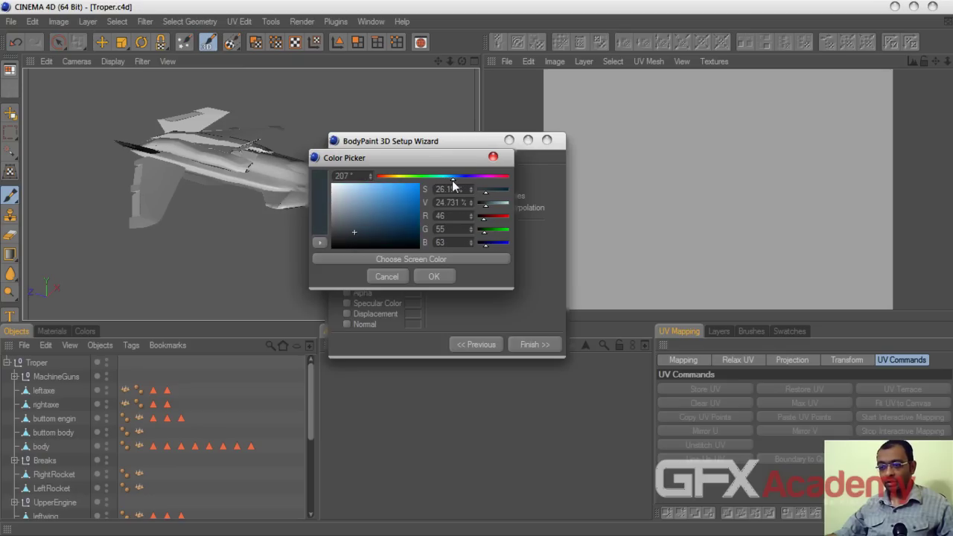
left_click_drag(454, 180, 437, 184)
left_click_drag(358, 238, 356, 235)
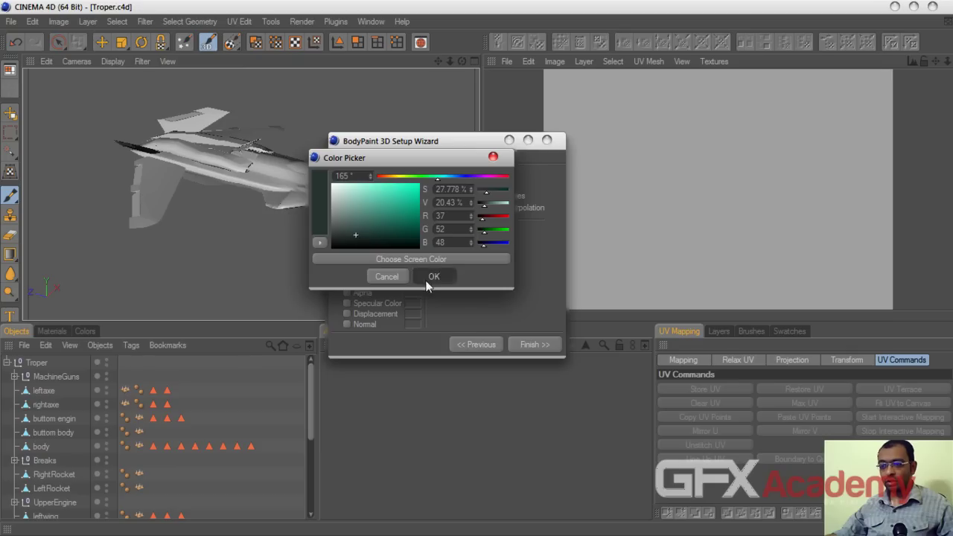
left_click(446, 275)
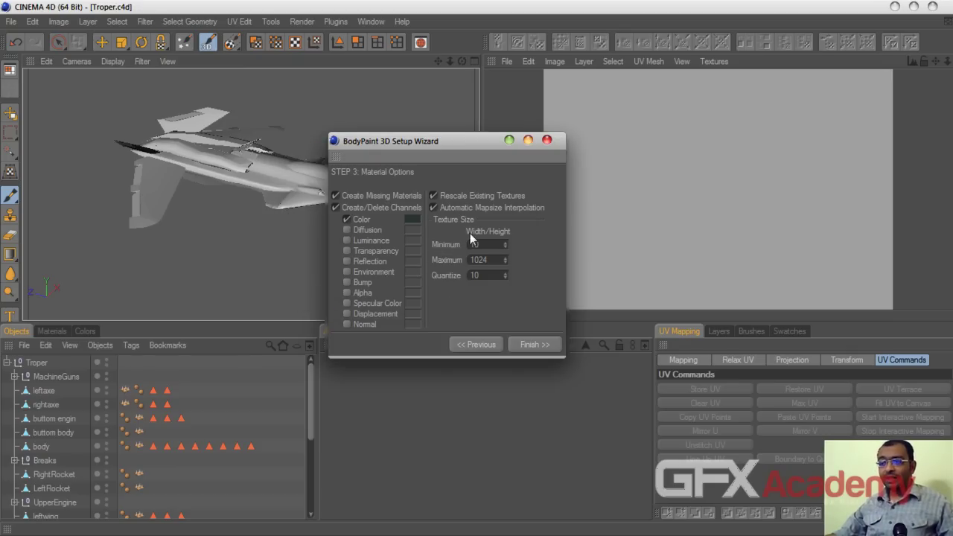
Step: Set the minimum texture width/height to 1024 in the wizard's material options
left_click_drag(436, 146, 468, 136)
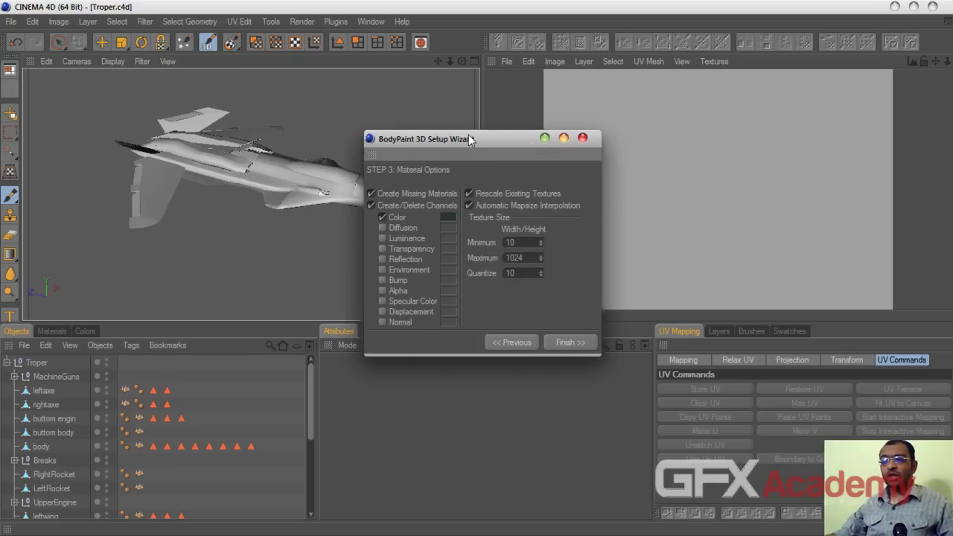
double_click(523, 250)
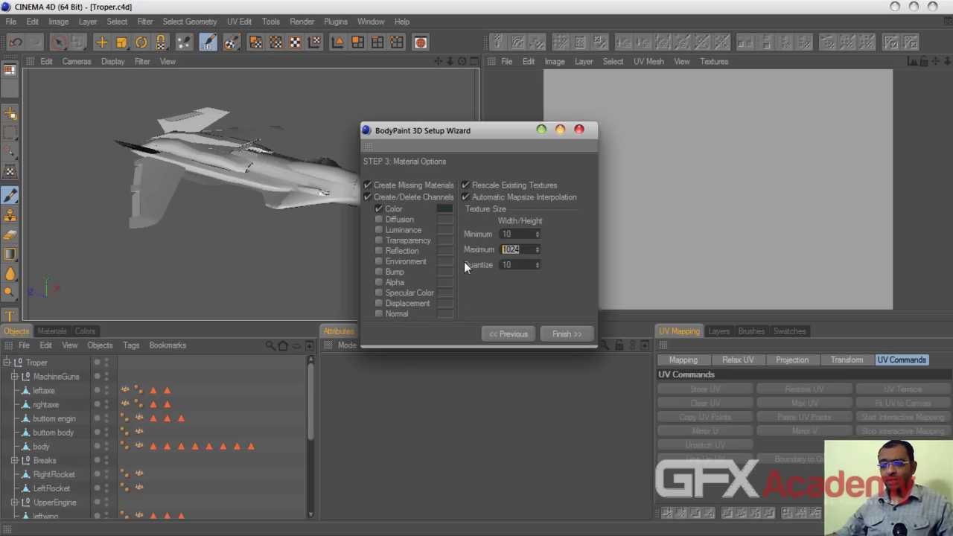
left_click(517, 232)
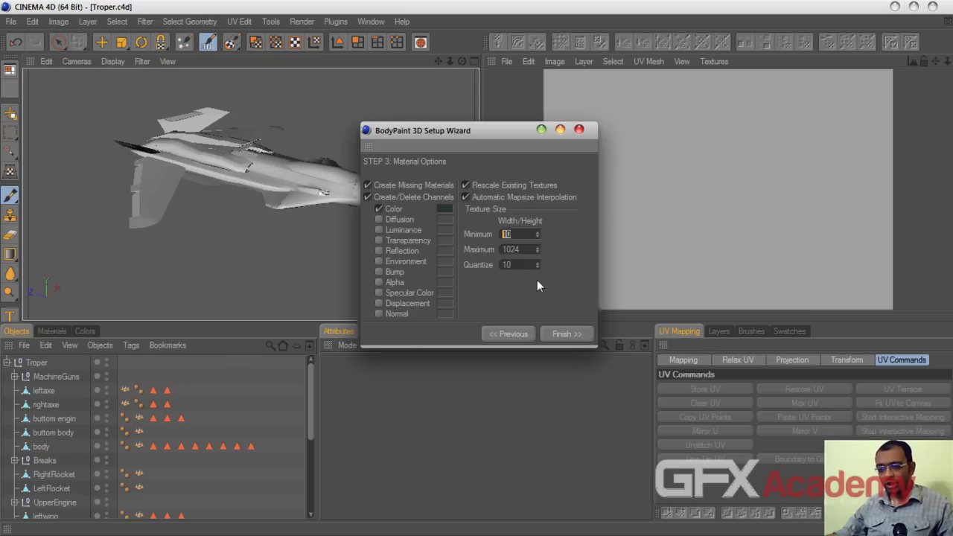
left_click(507, 250)
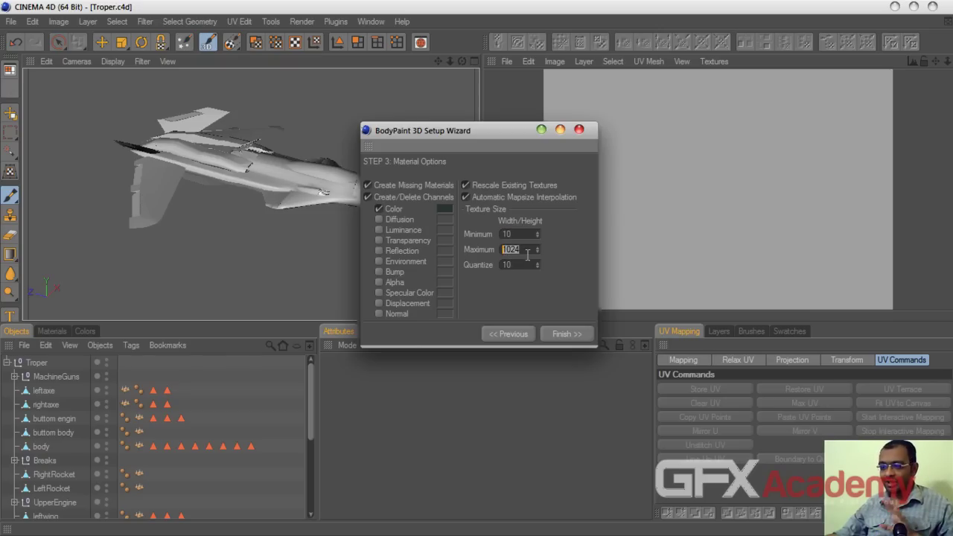
left_click(522, 235)
type("1024")
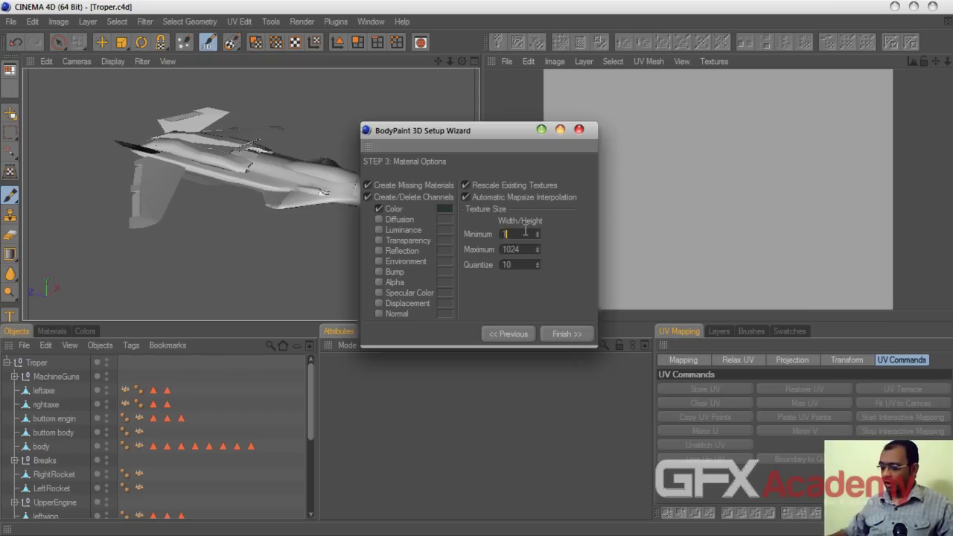
left_click(519, 250)
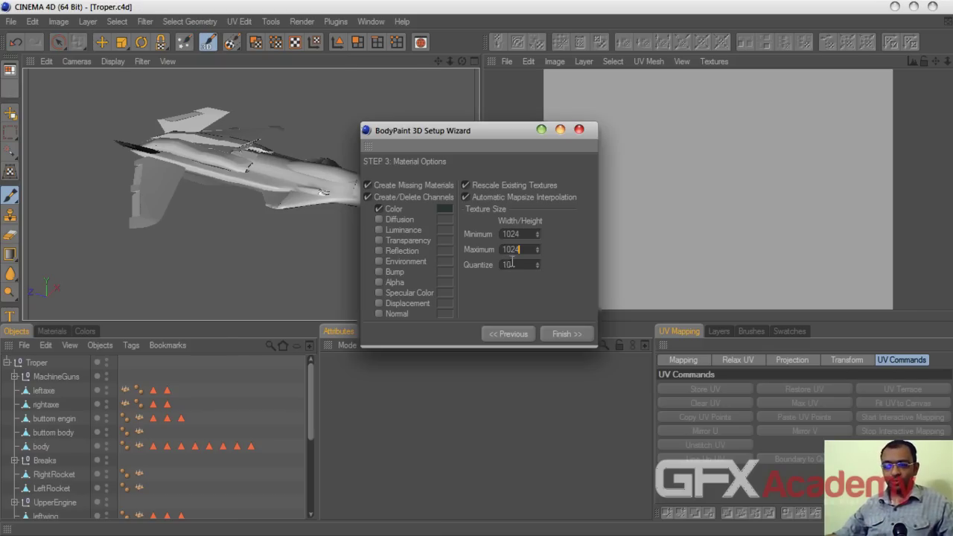
Step: Finish the setup wizard to generate the UVs and material, close it, and review the tags in the object list
left_click_drag(491, 135, 469, 132)
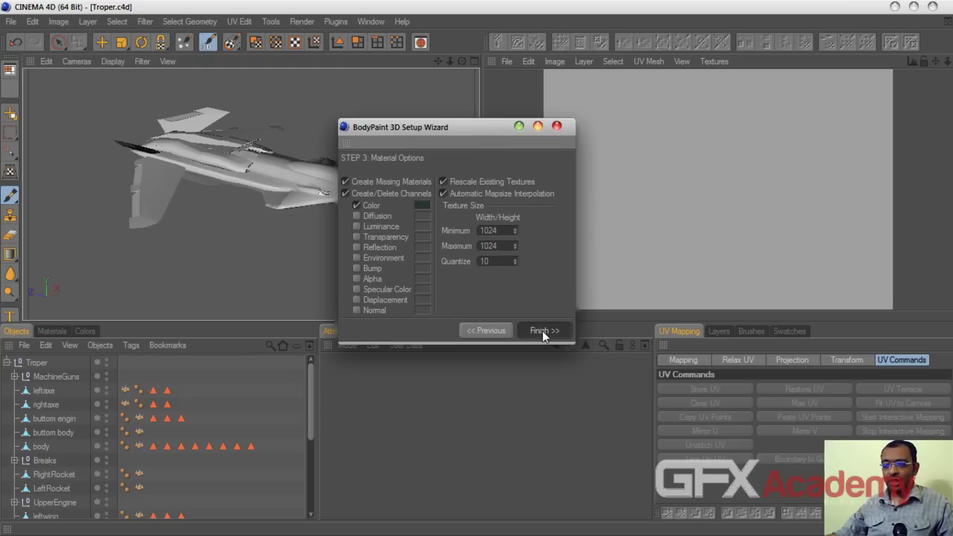
left_click(542, 331)
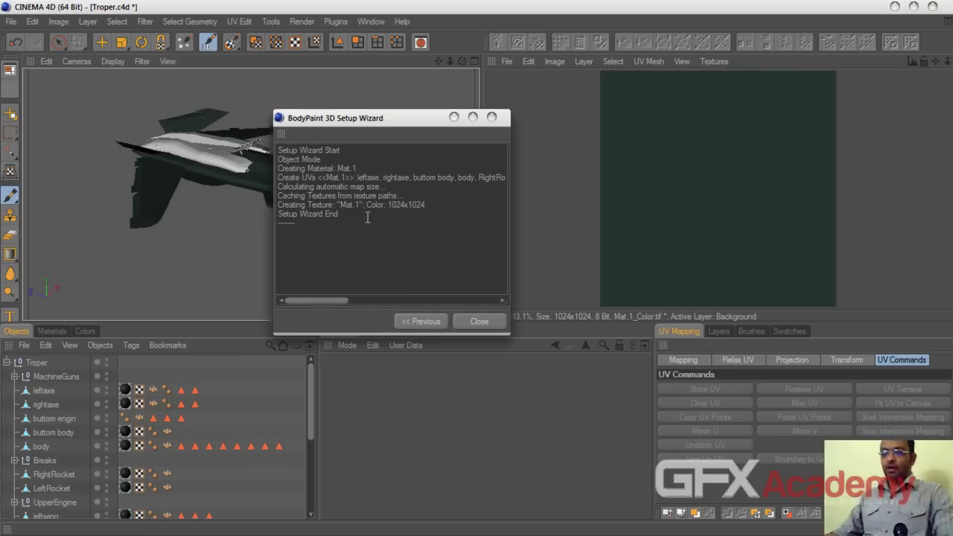
left_click(478, 320)
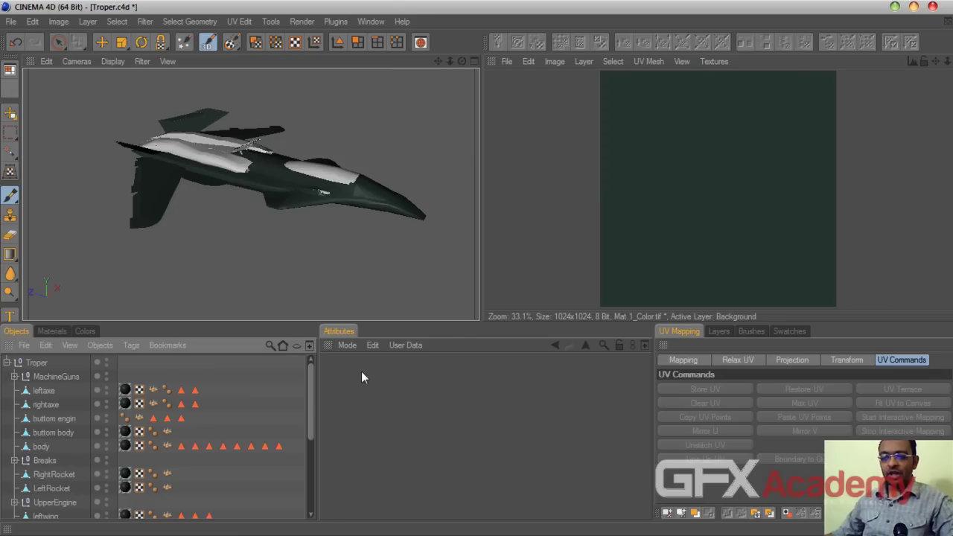
left_click_drag(313, 398, 304, 485)
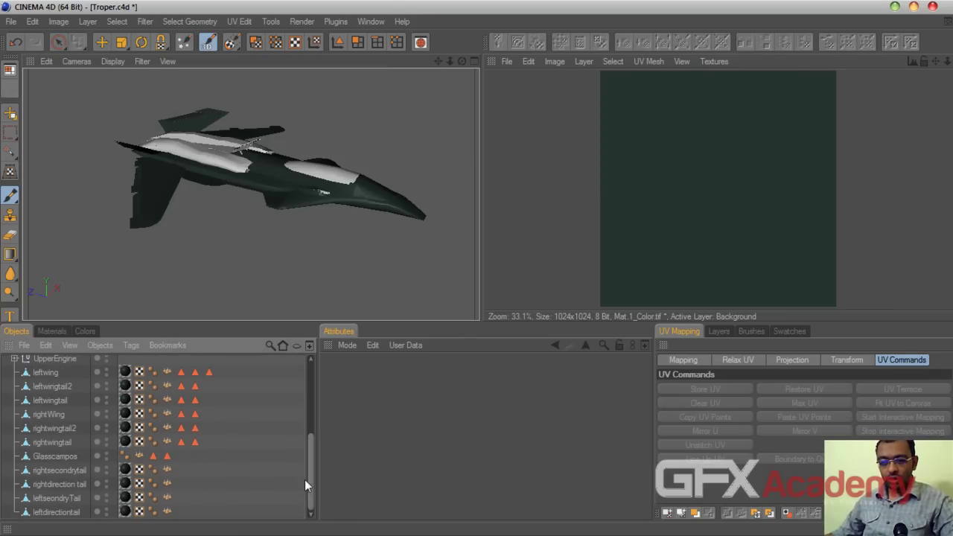
Step: Inspect the texture tags on the rightwingtail and rightWing objects and review the upper part of the object list
left_click(126, 442)
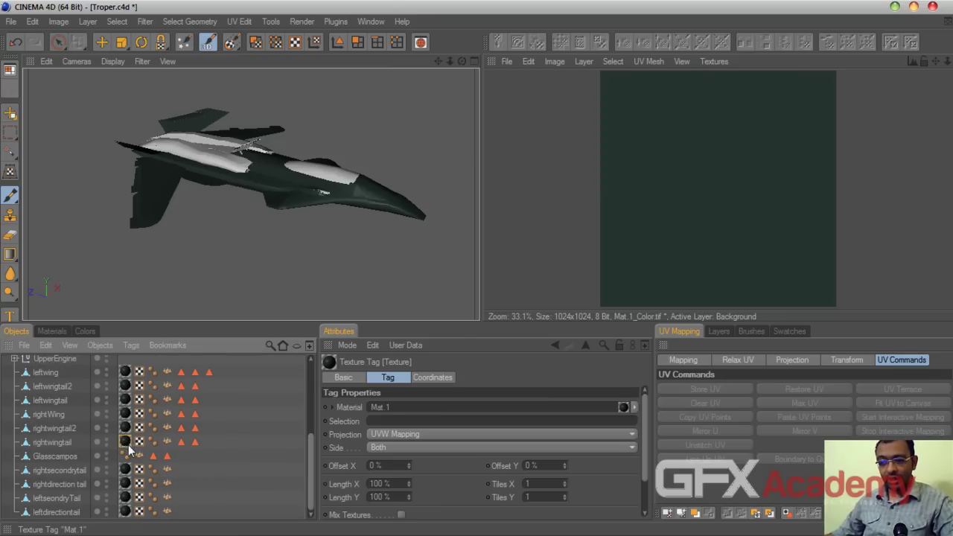
left_click(126, 416)
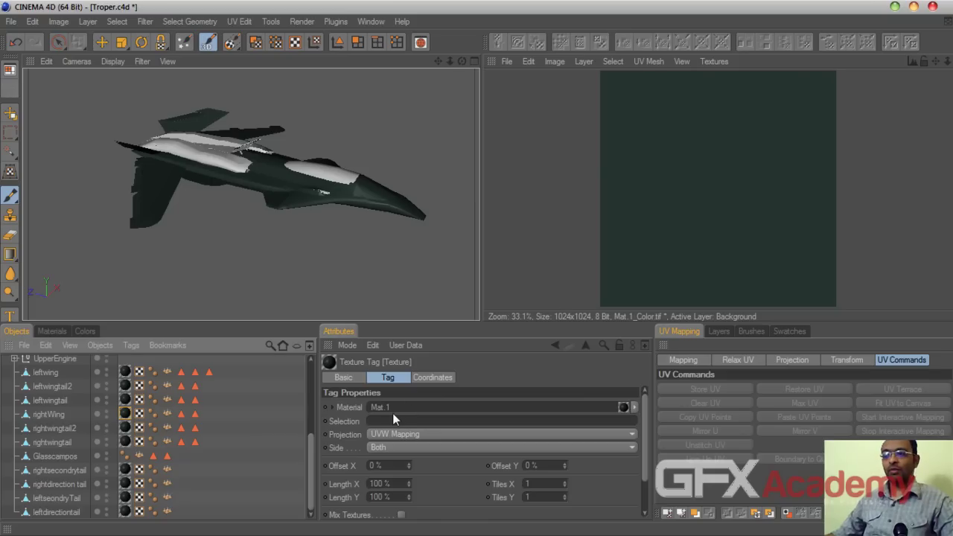
left_click_drag(312, 456, 312, 373)
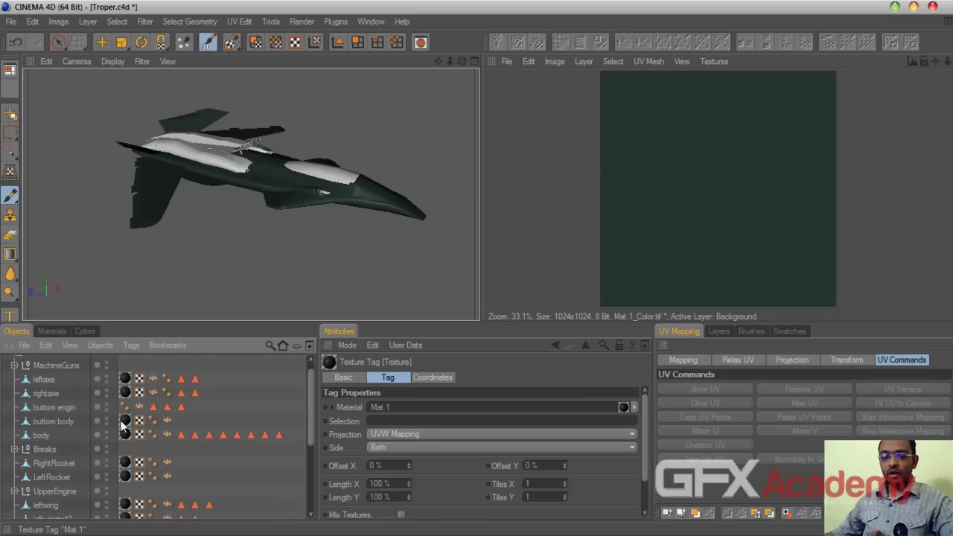
Step: Show the UV mesh in the texture view and select the leftaxe object to view its UVs enlarged
left_click(681, 64)
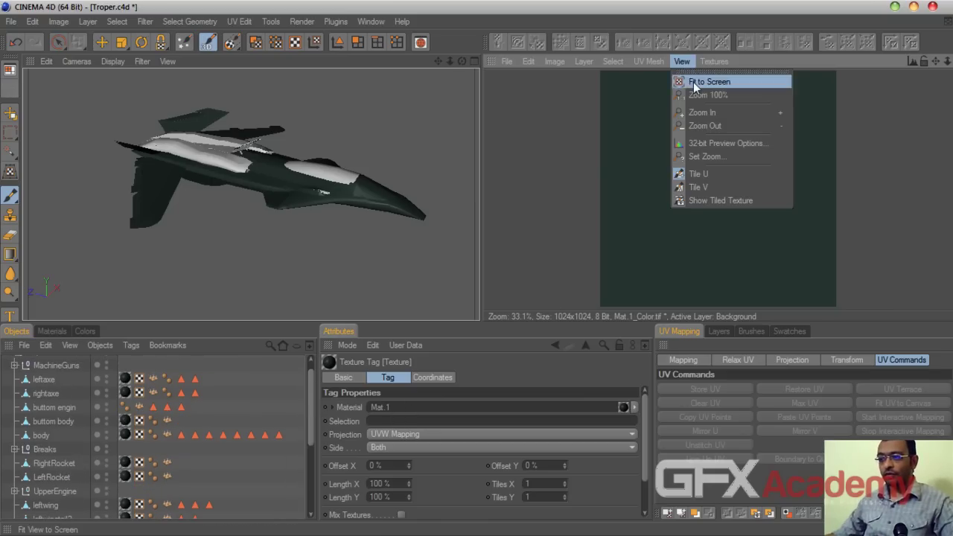
mouse_move(654, 61)
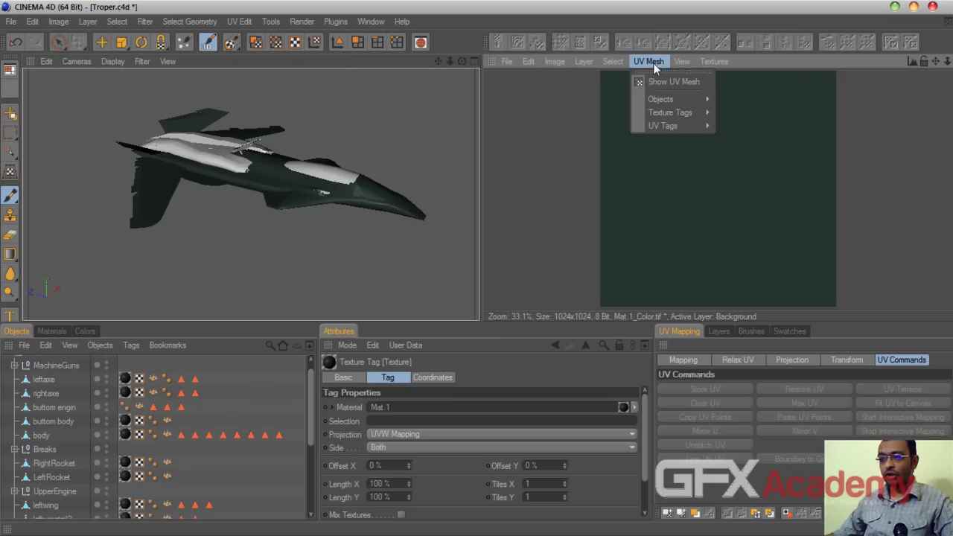
left_click(658, 80)
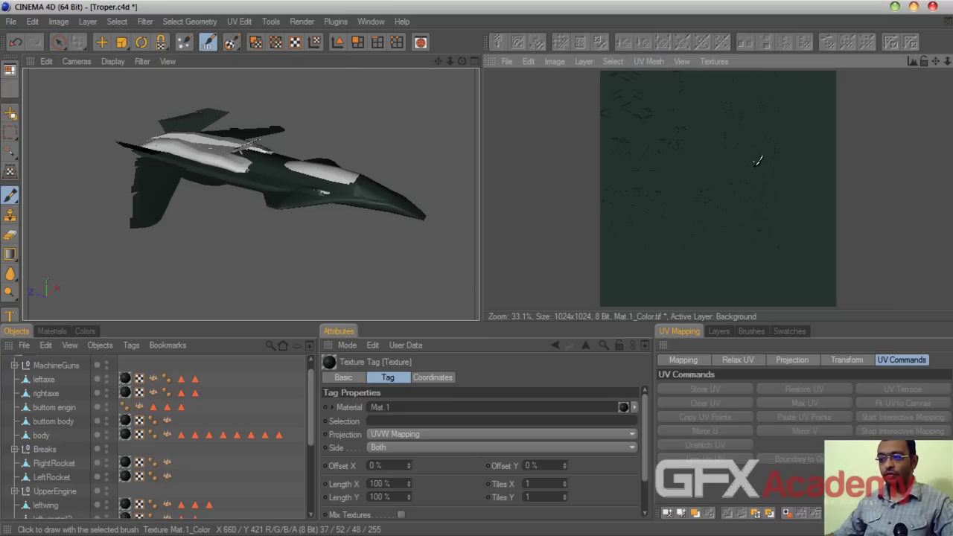
left_click(49, 380)
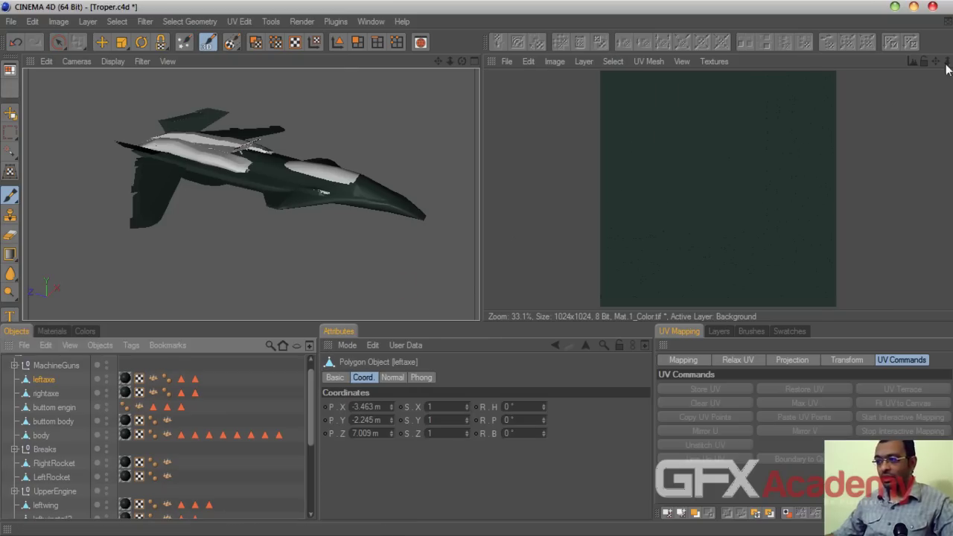
left_click_drag(947, 61, 952, 86)
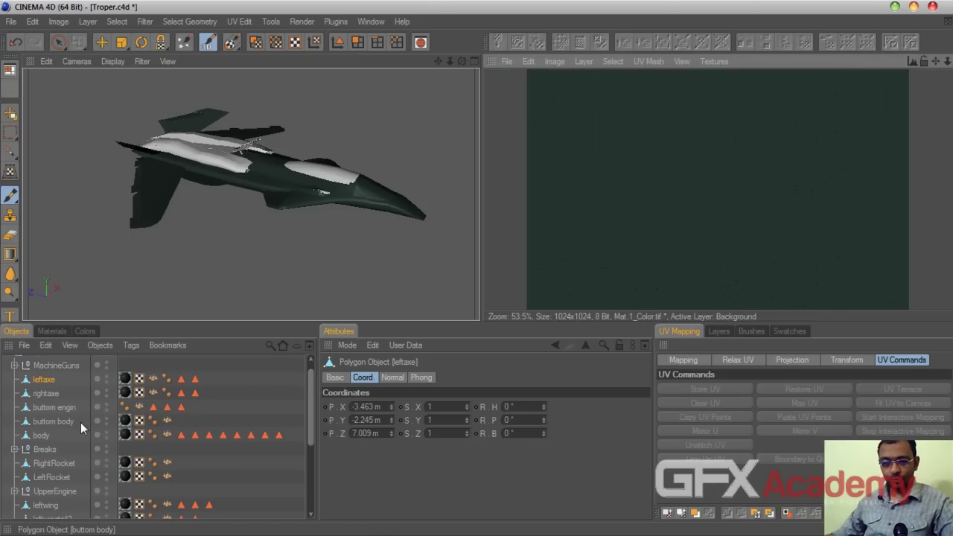
Step: Activate Live Selection and select the aircraft body in the perspective view to inspect its UV mesh up close
left_click(60, 41)
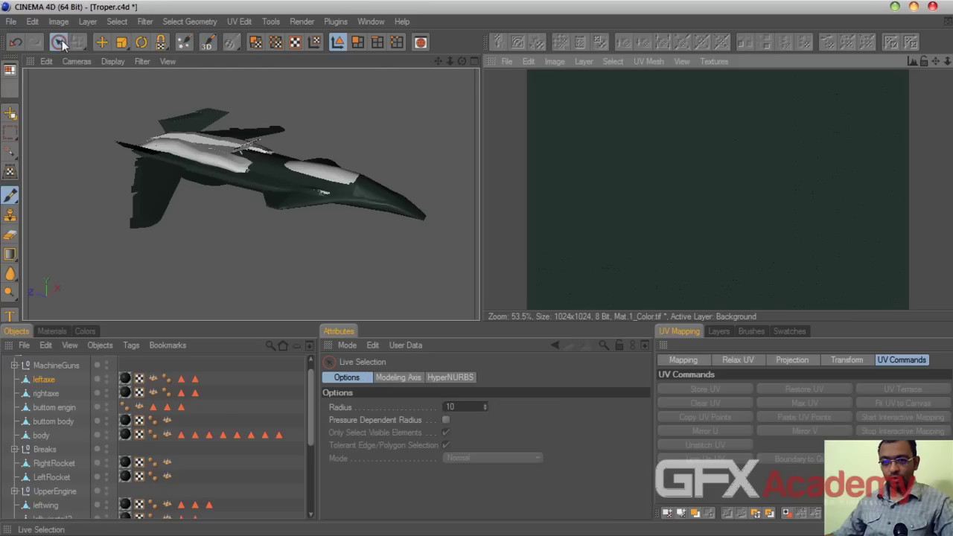
left_click(352, 197)
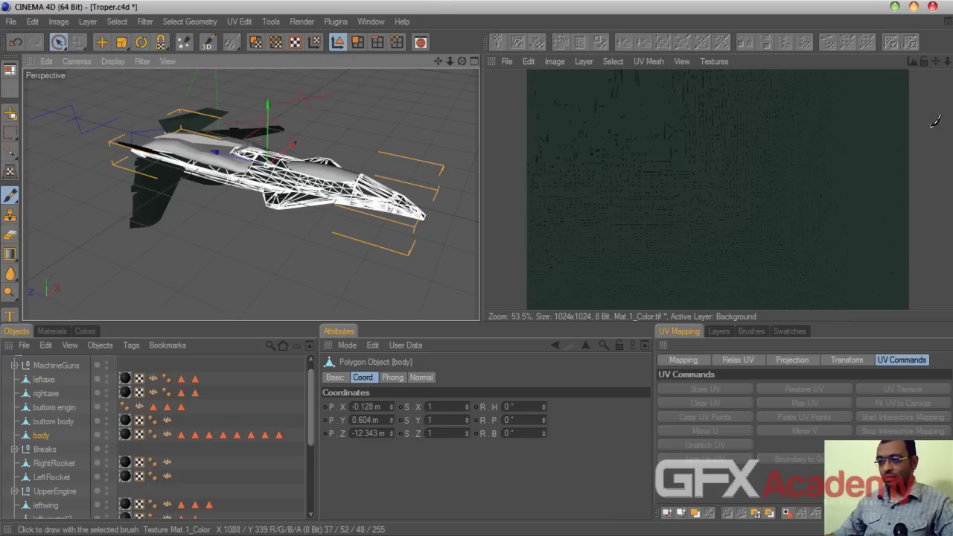
scroll(878, 142, "down", 2)
scroll(671, 195, "up", 4)
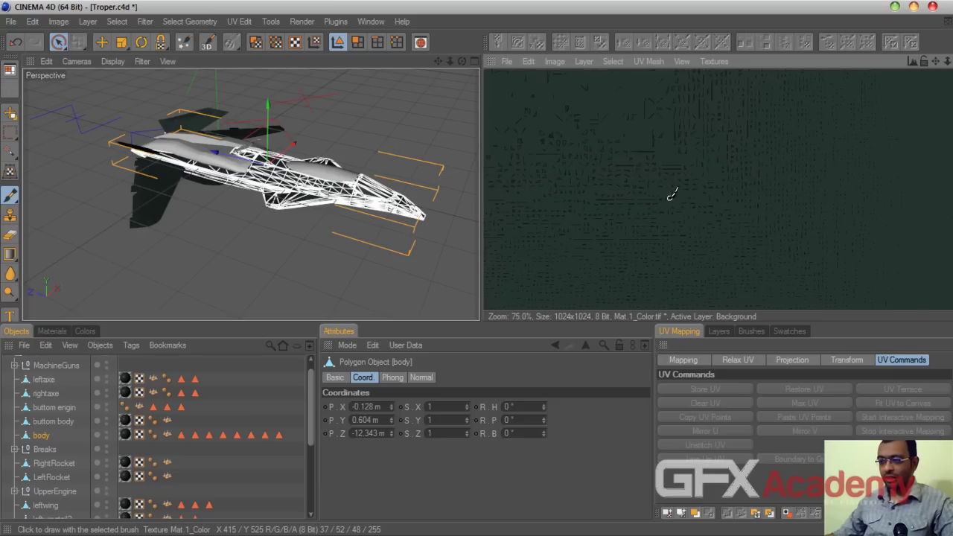
scroll(683, 189, "down", 4)
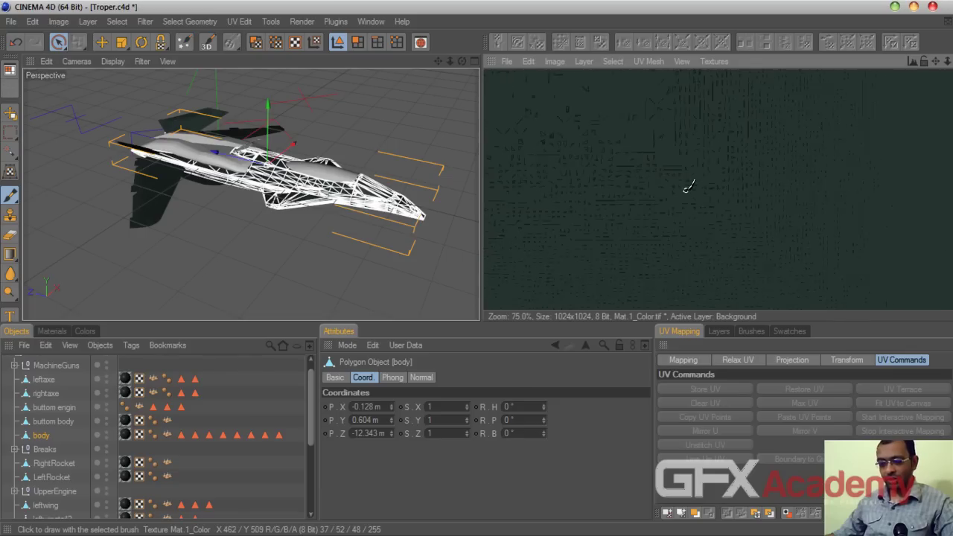
Step: Examine the UV meshes of buttom body, buttom engin, rightaxe and leftaxe, and clear the selection
left_click(47, 421)
left_click(51, 408)
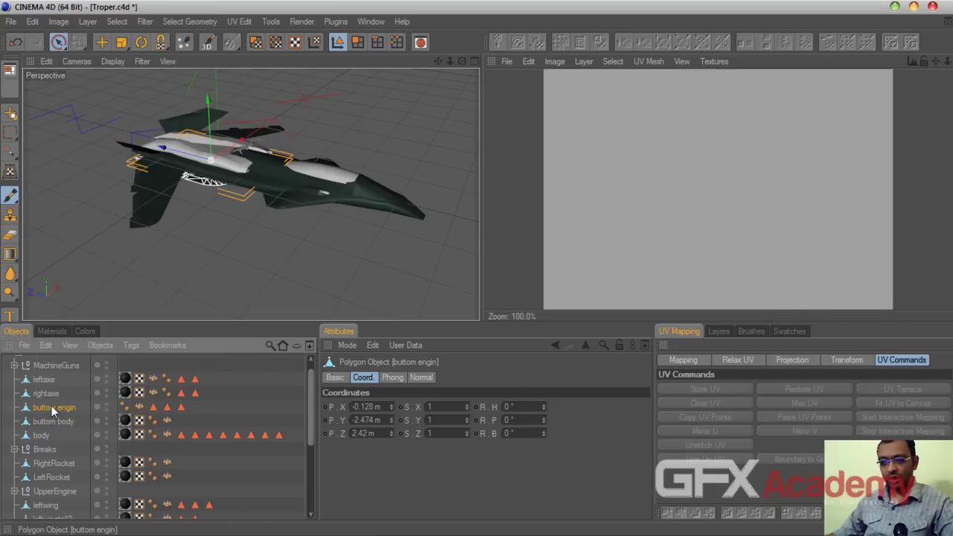
left_click(80, 394)
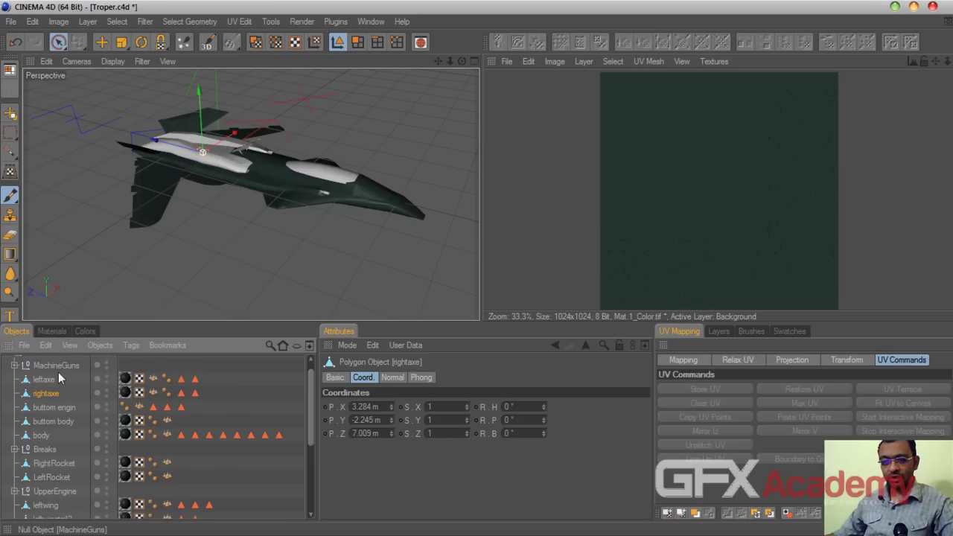
left_click(228, 385)
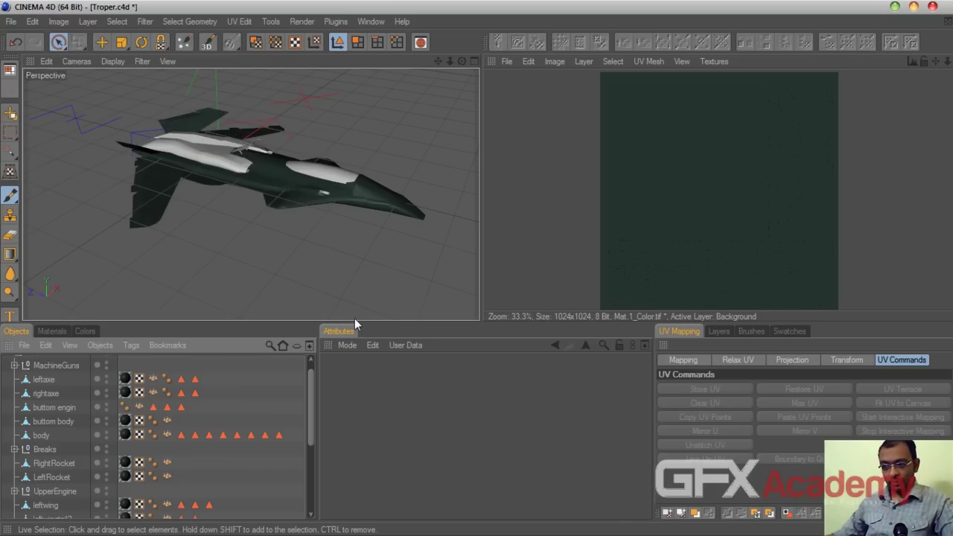
left_click_drag(462, 61, 279, 165)
mouse_move(309, 402)
left_mouse_down()
mouse_move(305, 482)
mouse_move(312, 386)
left_mouse_up()
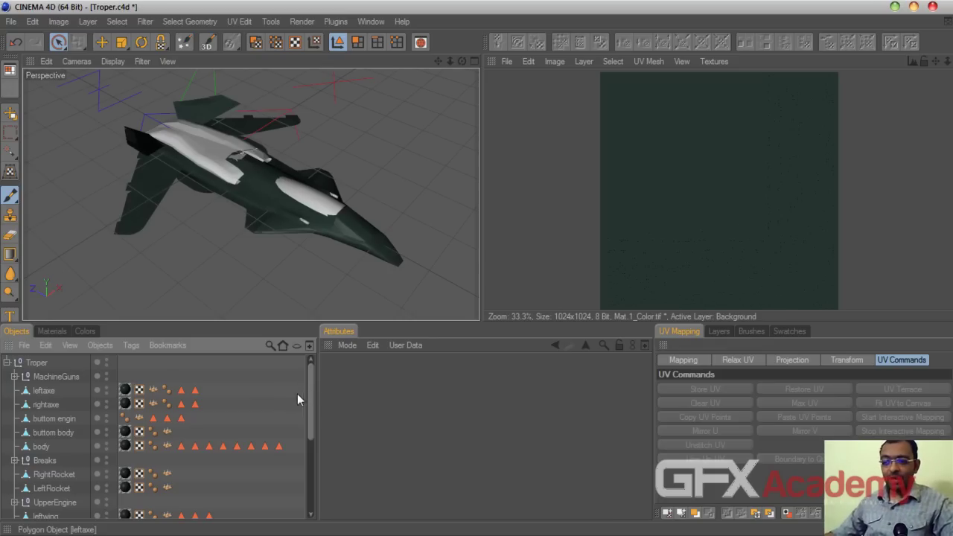
left_click(39, 391)
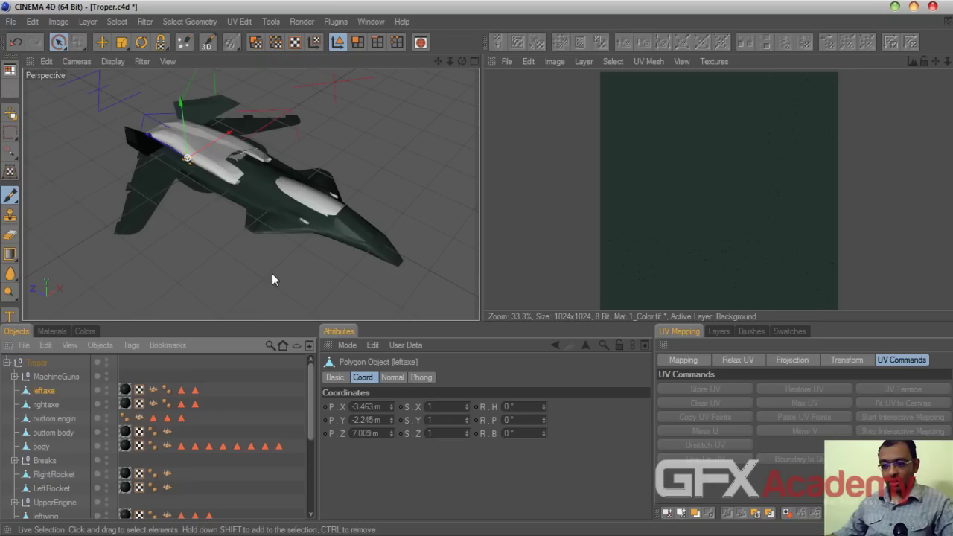
left_click(207, 257)
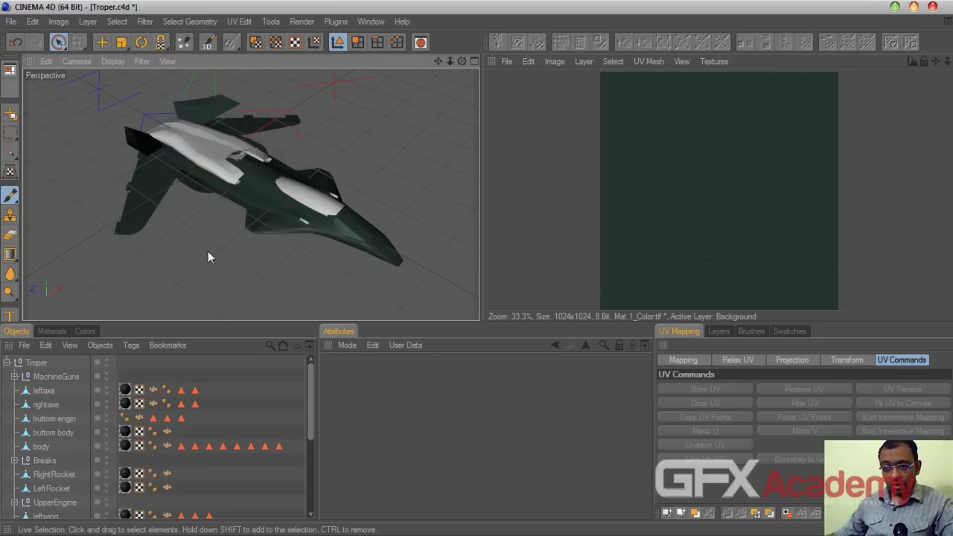
Step: Select the body and its texture tag, open the projection options, and freehand-select a large share of its UV polygons in UV polygon mode
left_click(274, 213)
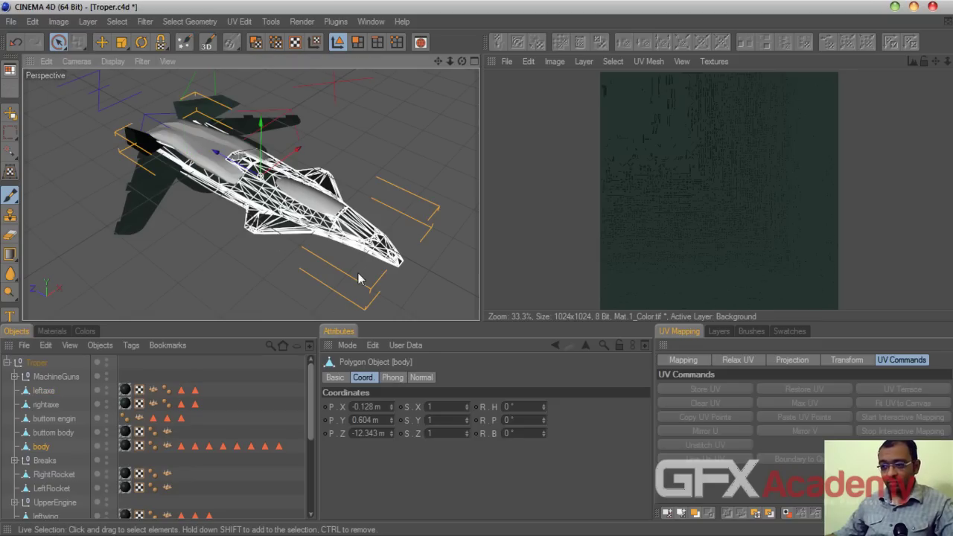
left_click(125, 446)
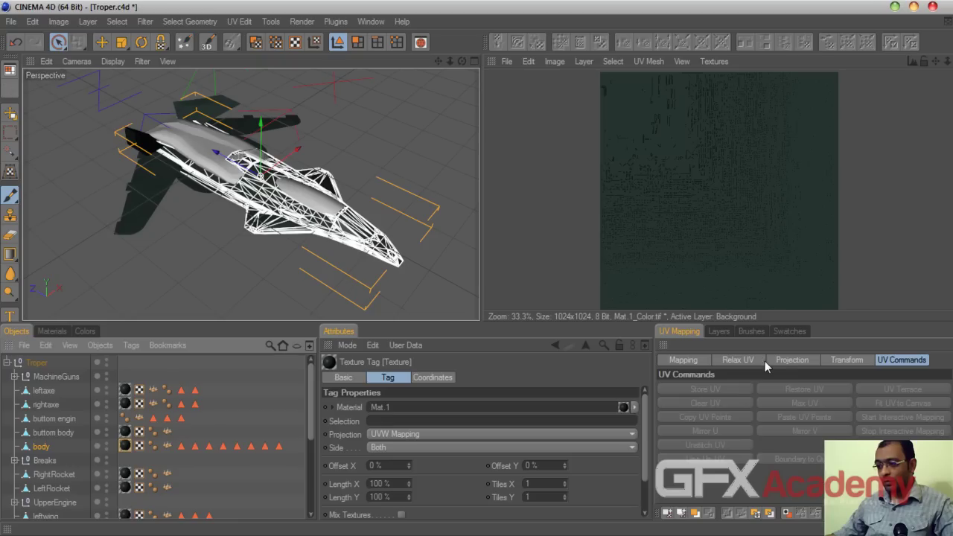
left_click(794, 361)
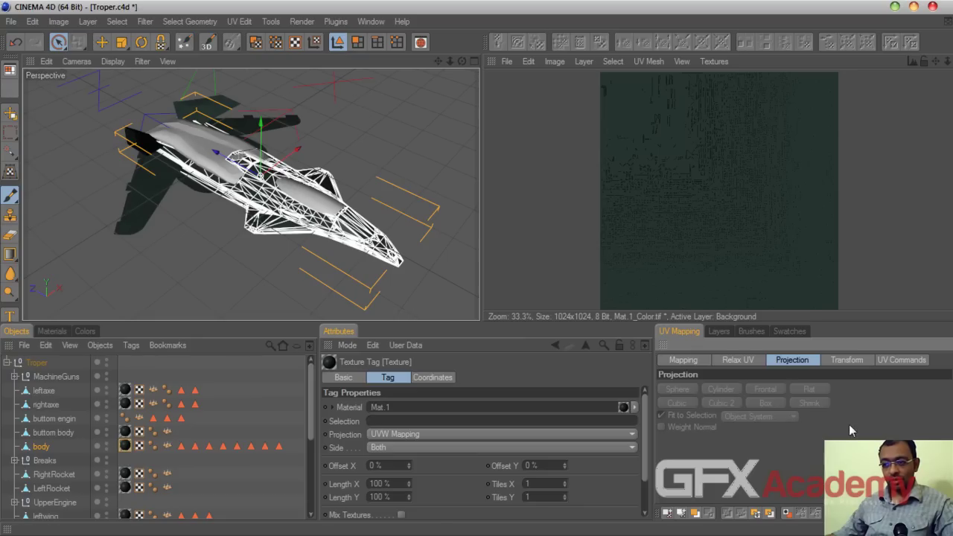
left_click(257, 45)
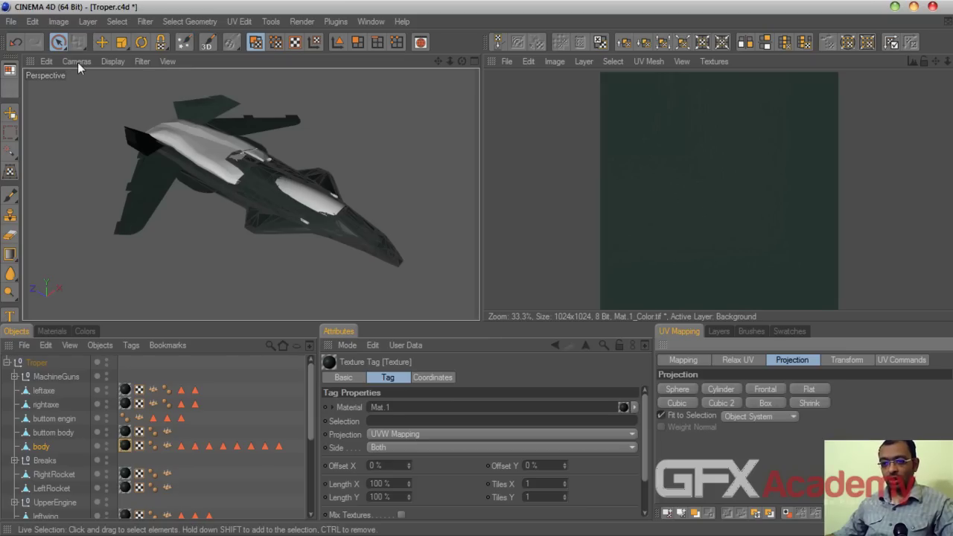
mouse_move(786, 127)
left_mouse_down()
mouse_move(749, 136)
mouse_move(697, 235)
mouse_move(666, 238)
mouse_move(718, 190)
mouse_move(649, 188)
left_mouse_up()
mouse_move(676, 134)
left_mouse_down()
mouse_move(789, 187)
mouse_move(718, 198)
left_mouse_up()
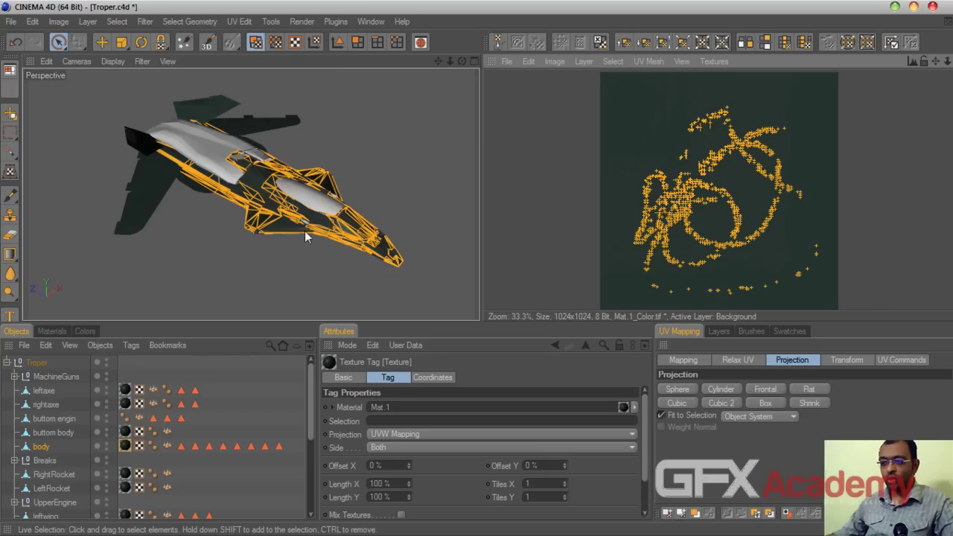
Step: Try the Cubic 2, Cubic, Sphere, Cylinder, Frontal, Flat and Shrink projections on the body's selected UV polygons
left_click(717, 405)
left_click(686, 404)
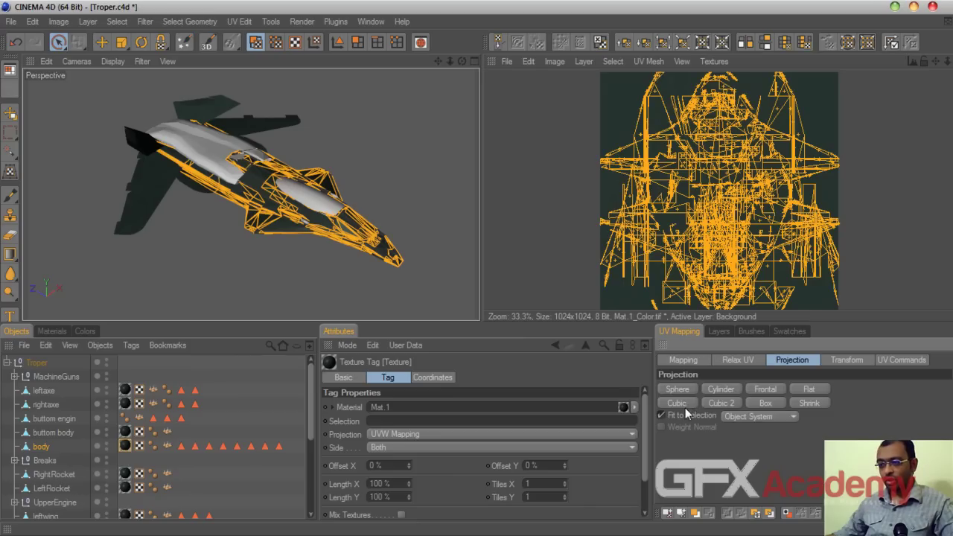
left_click(683, 388)
left_click(718, 388)
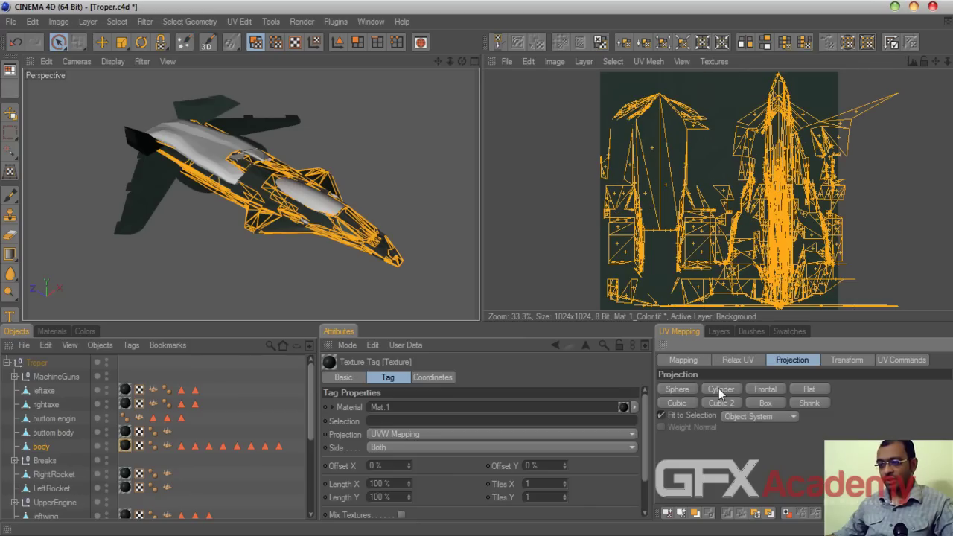
left_click(757, 388)
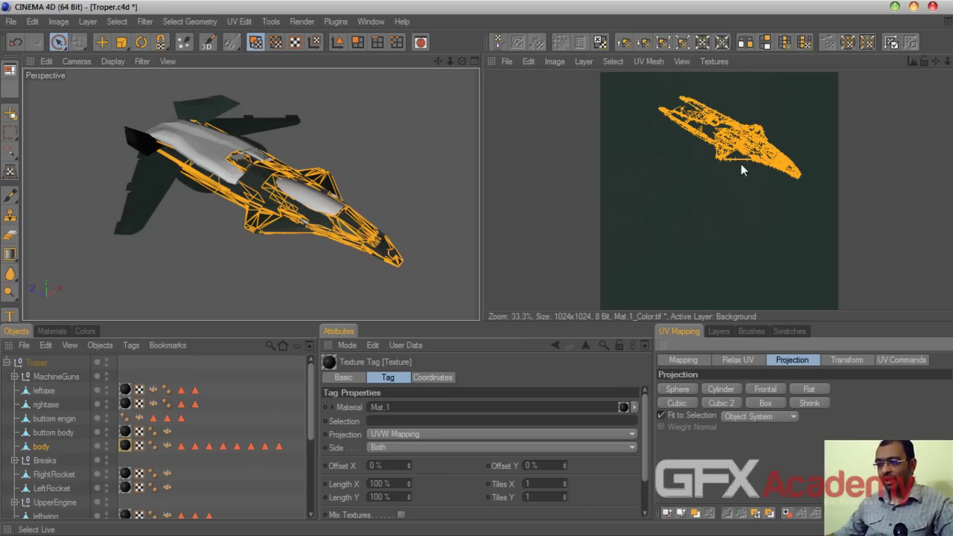
left_click(810, 390)
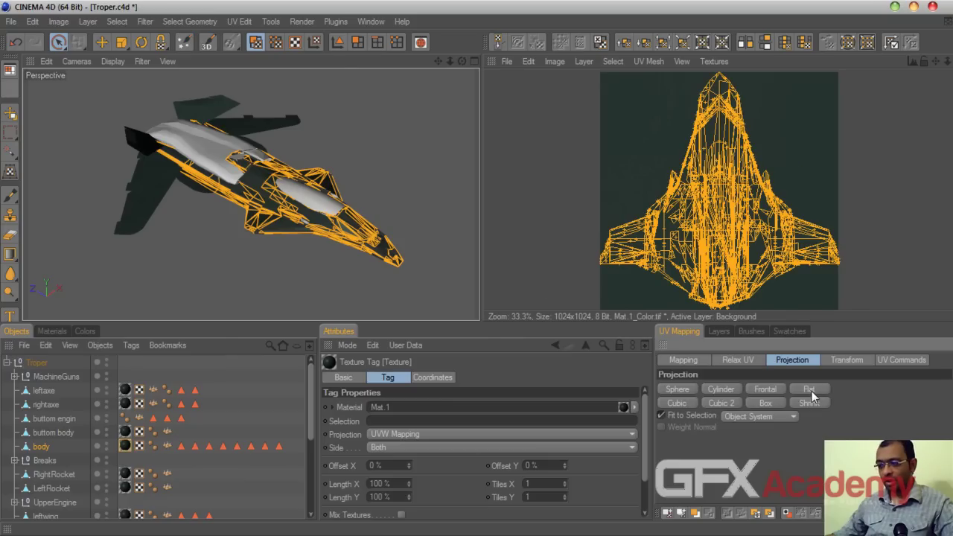
left_click(809, 403)
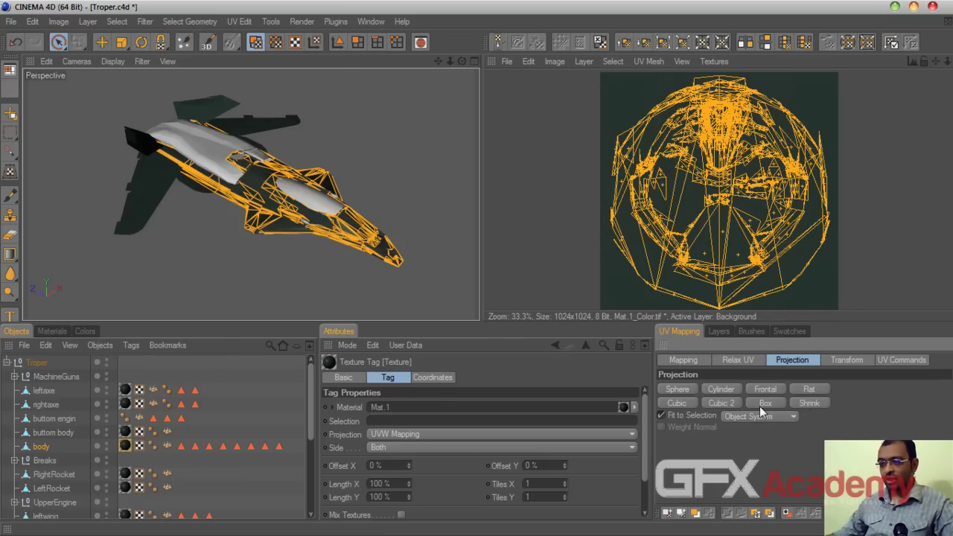
Step: Apply the Cubic projection to the body's selected UV polygons after trying Cubic 2 again
left_click(721, 402)
left_click(677, 402)
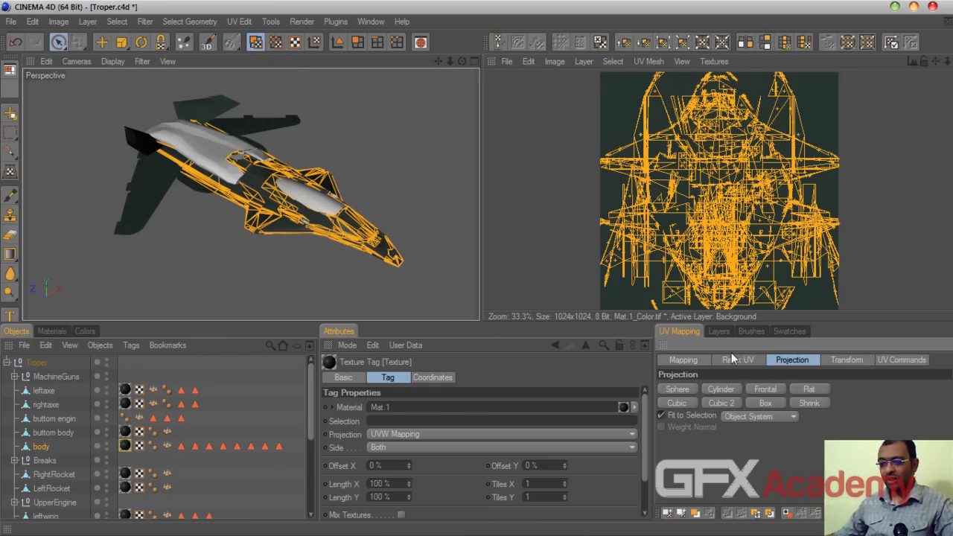
Step: Open the UV commands and frame the whole aircraft in a maximised Top view
left_click(900, 359)
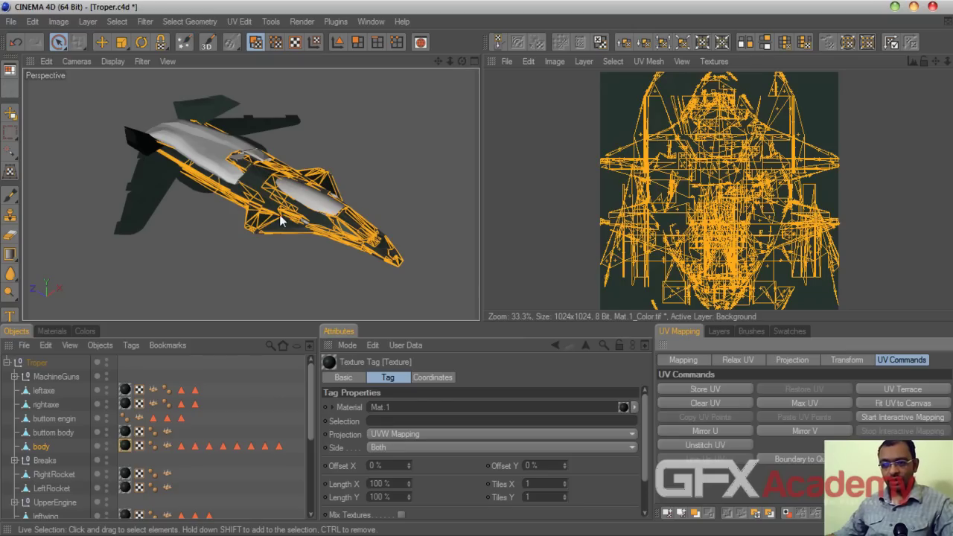
left_click(473, 61)
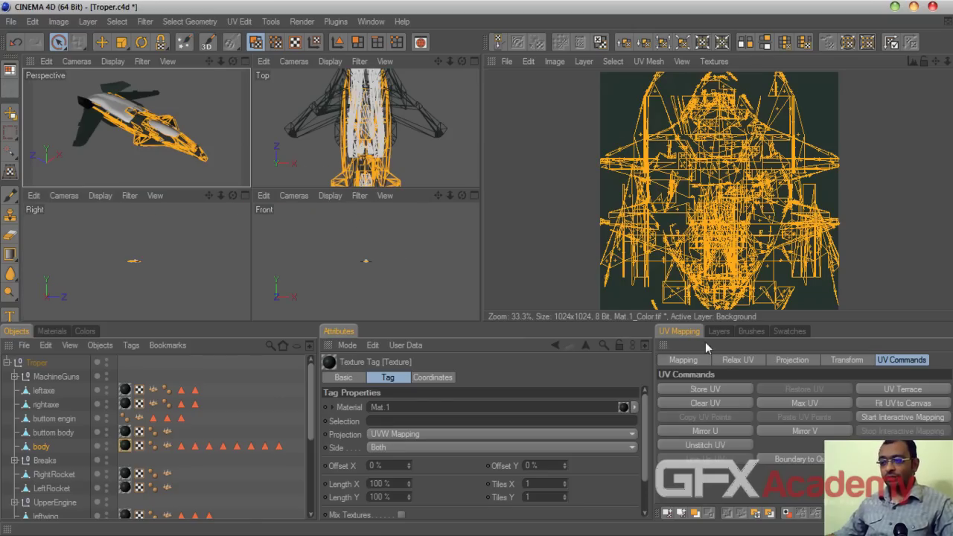
left_click(474, 61)
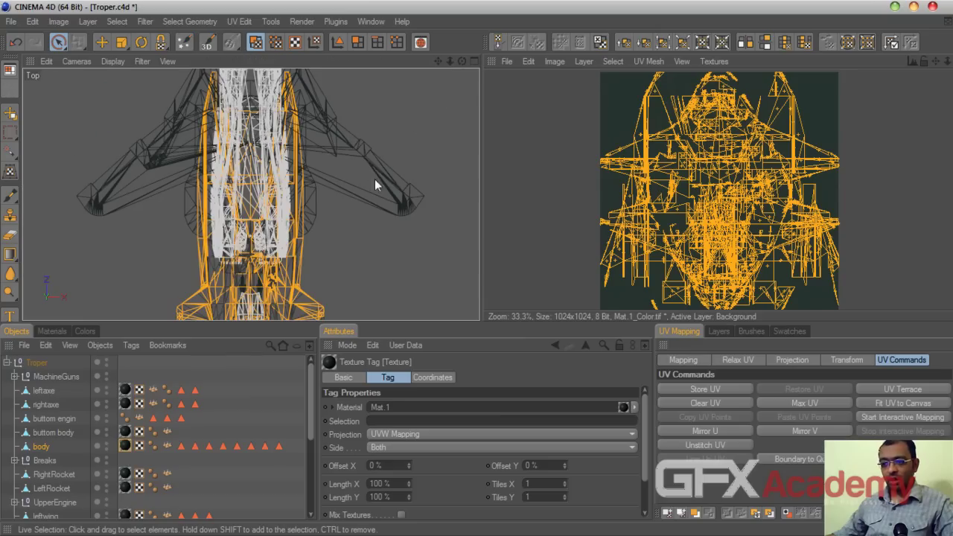
mouse_move(437, 61)
left_mouse_down()
mouse_move(454, 63)
mouse_move(431, 66)
mouse_move(443, 52)
left_mouse_up()
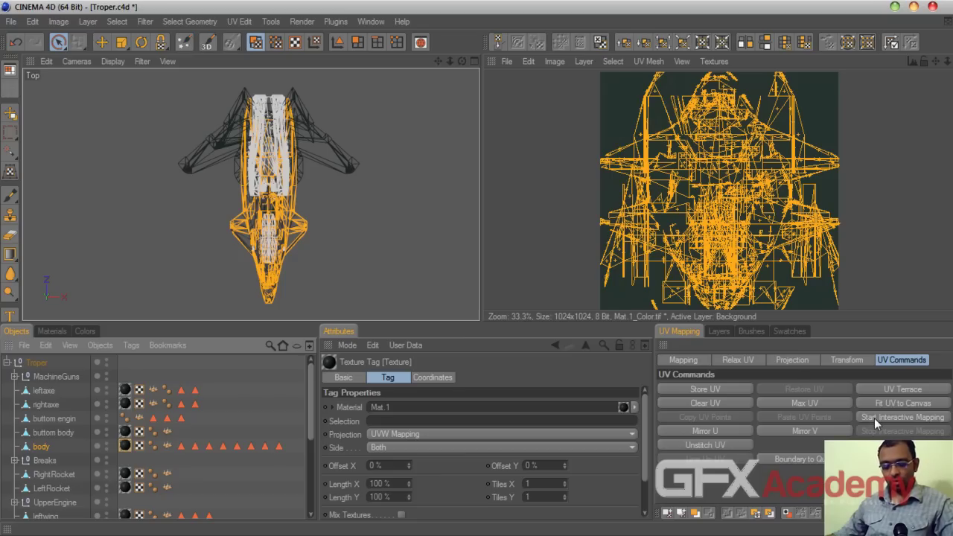
Step: Save the project, including the changes to its textures
key("ctrl+s")
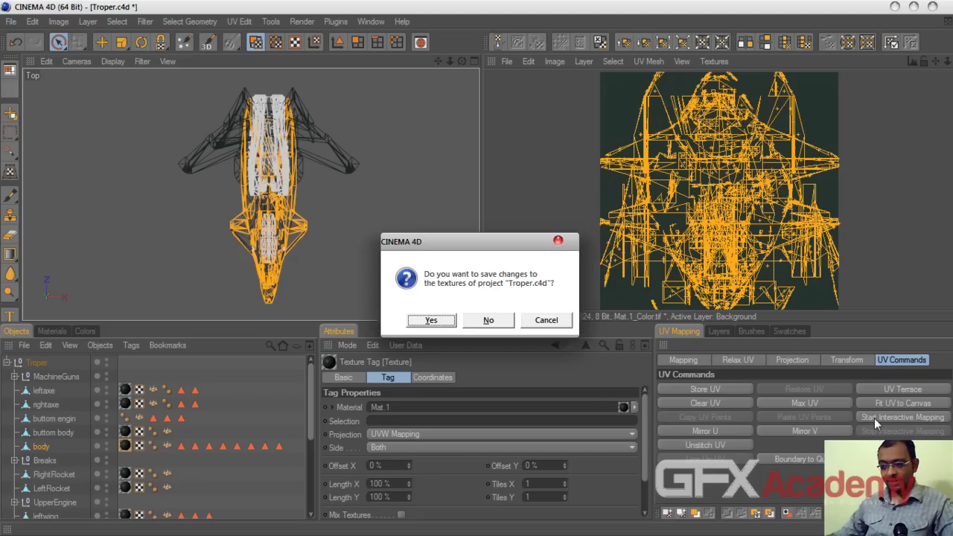
left_click(432, 320)
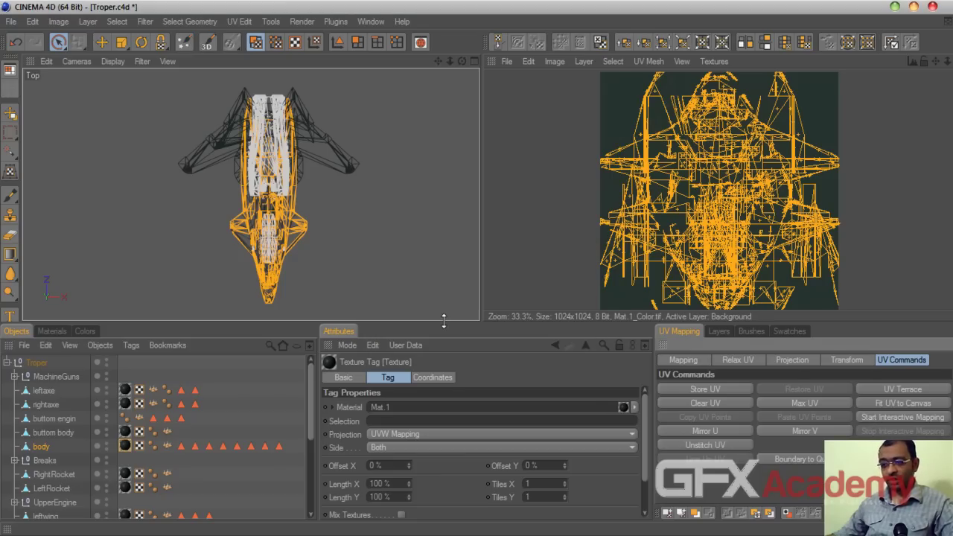
Step: Start interactive mapping for the body's UVs and rotate the Flat projection until the aircraft lies nose-down as in the Top view
left_click(883, 418)
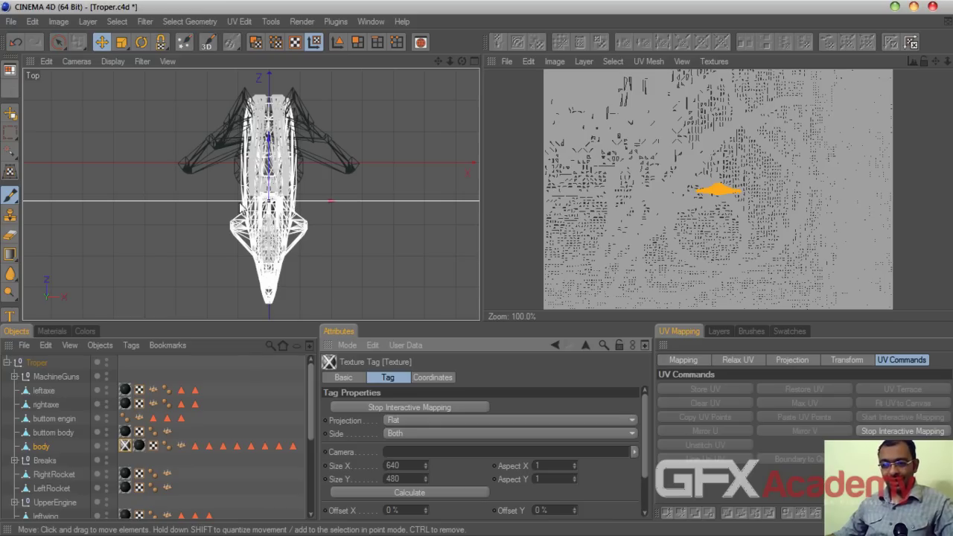
left_click(138, 43)
left_click_drag(270, 177, 272, 191)
left_click_drag(271, 192, 273, 216)
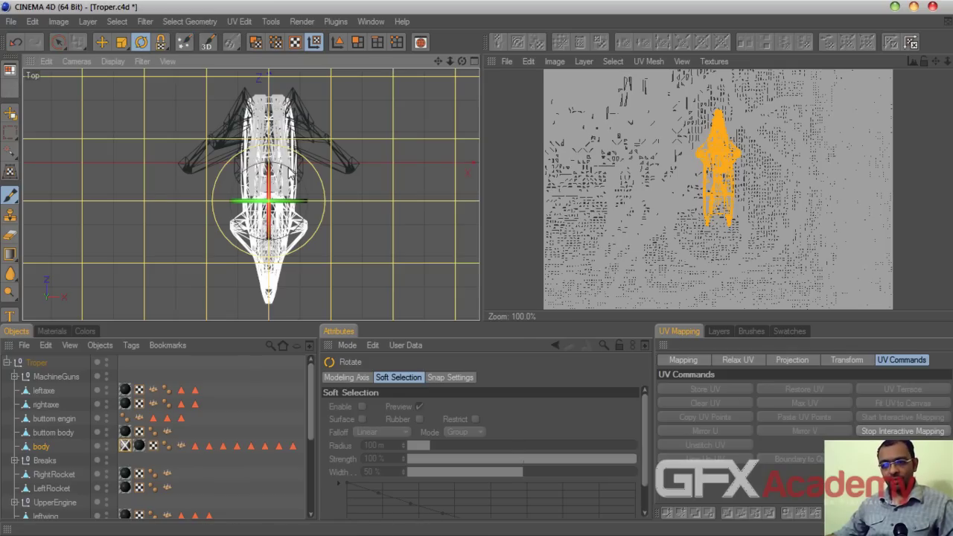
left_click_drag(290, 179, 270, 210)
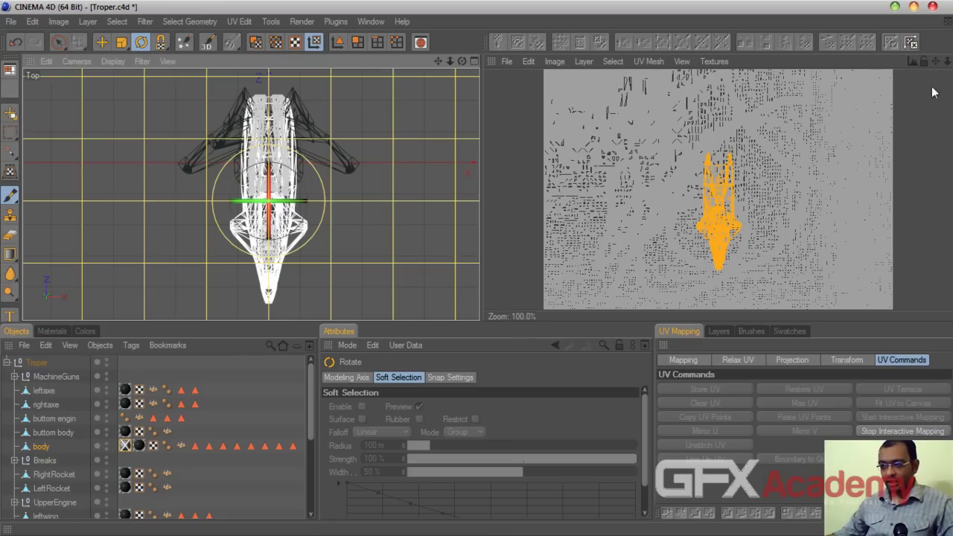
Step: Scale the body's Flat projection down until its UV mesh spans most of the texture canvas height
scroll(714, 209, "down", 5)
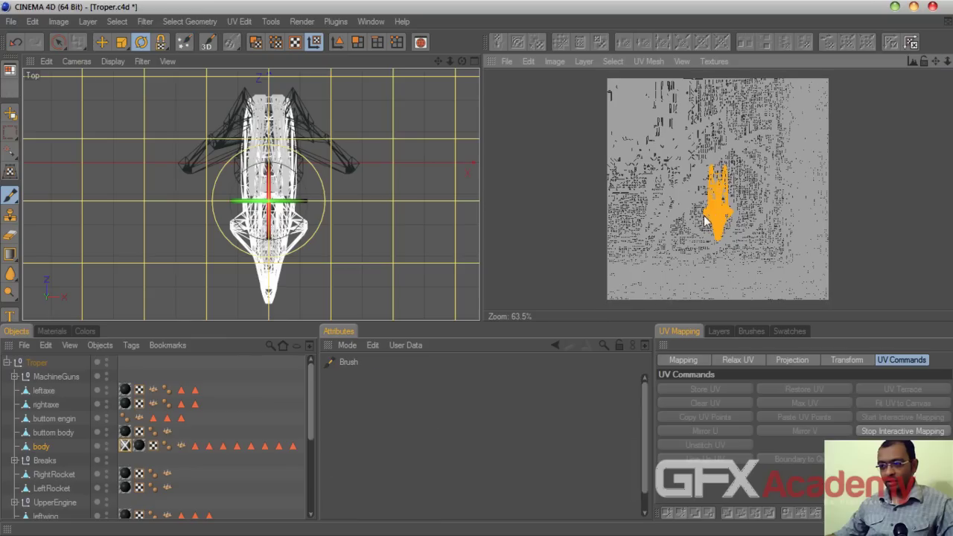
left_click(120, 47)
left_click_drag(270, 211, 265, 207)
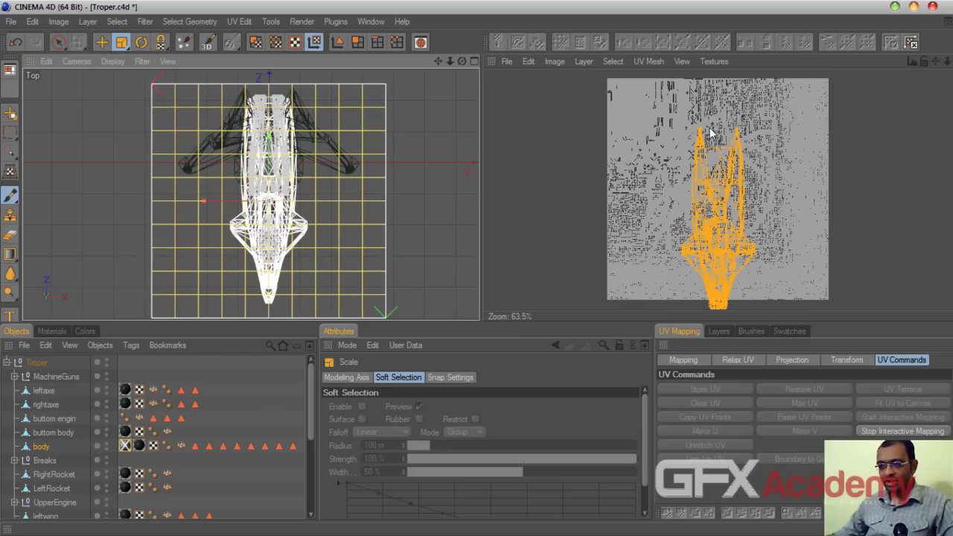
mouse_move(947, 63)
left_mouse_down()
mouse_move(819, 134)
mouse_move(720, 222)
left_mouse_up()
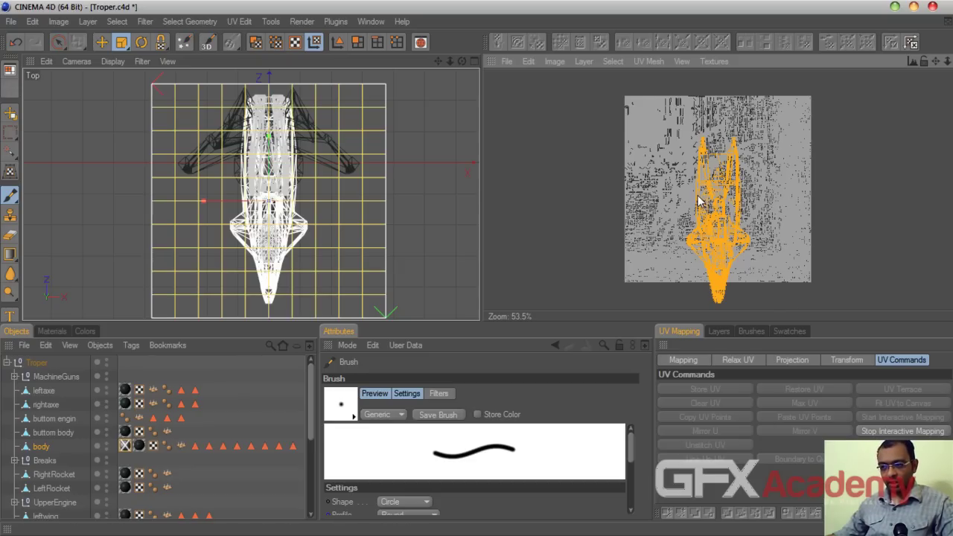
Step: Move the body's Flat projection towards the nose to fit the UV mesh inside the canvas, and stop interactive mapping
left_click(127, 447)
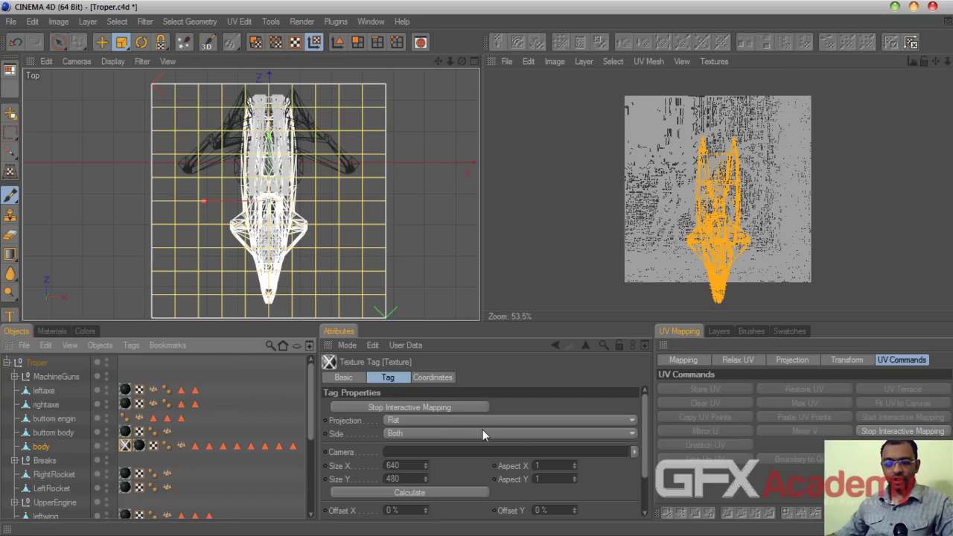
left_click_drag(644, 445, 648, 486)
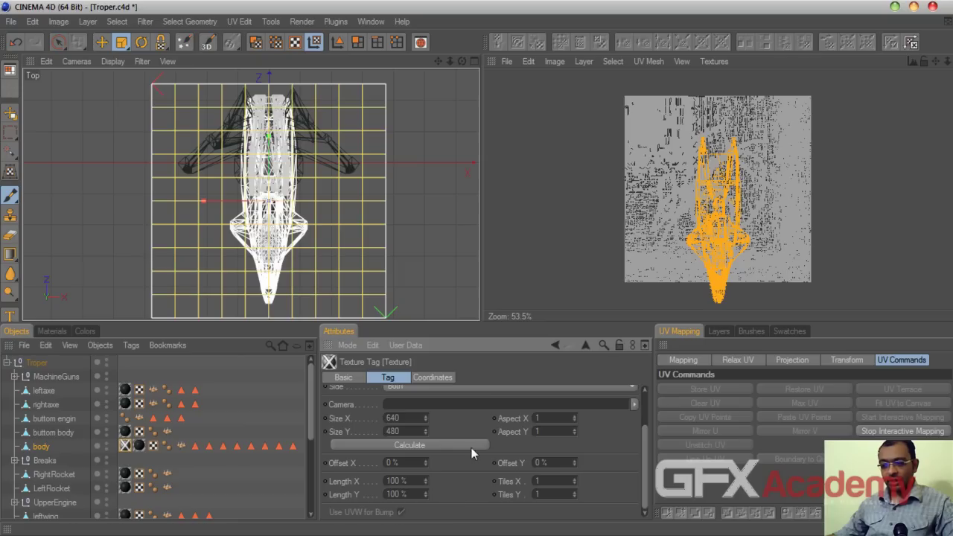
left_click(101, 43)
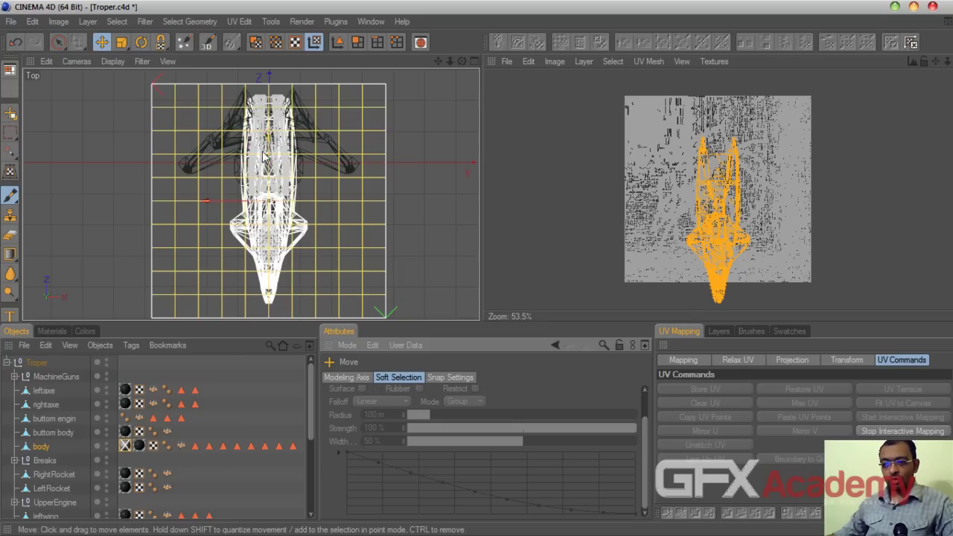
left_click_drag(264, 154, 269, 203)
left_click_drag(947, 67, 947, 70)
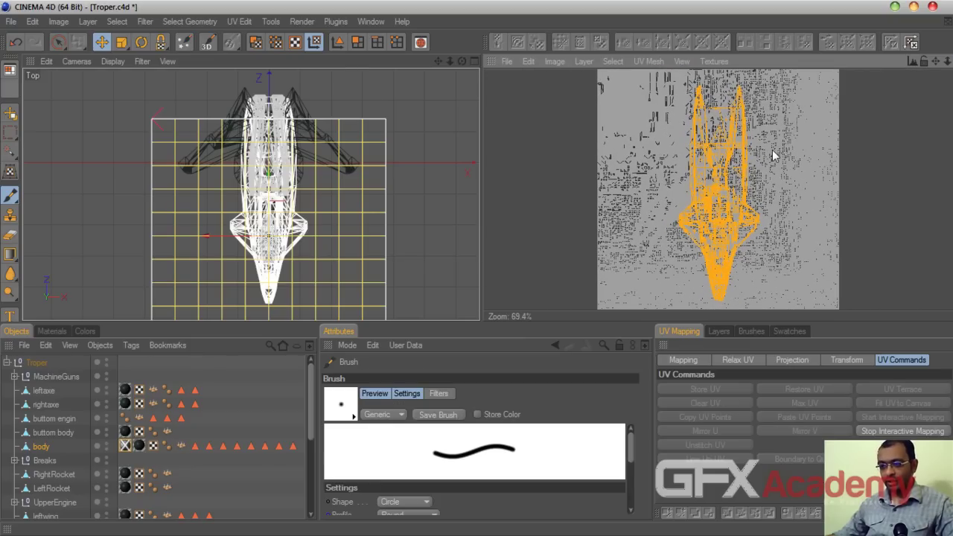
left_click(892, 431)
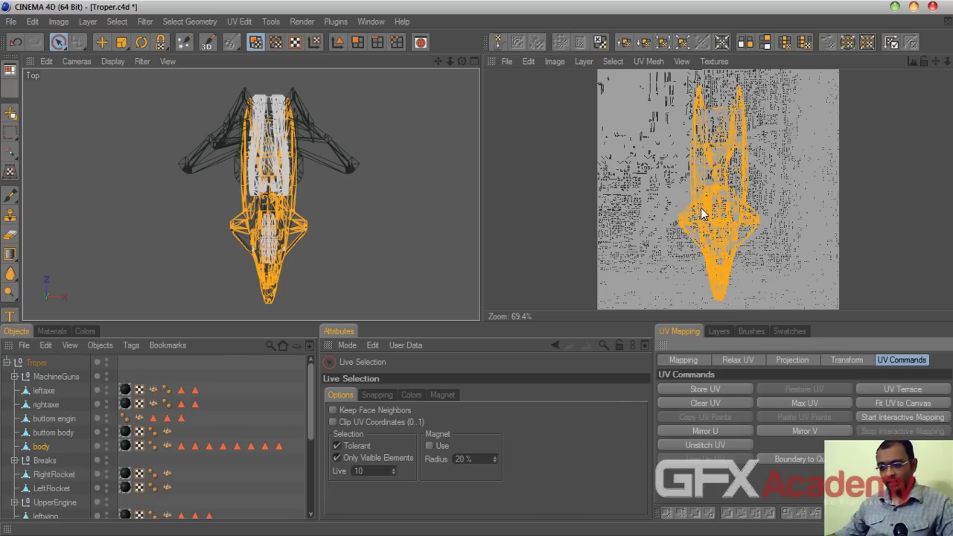
Step: Nudge the body's UV polygons slightly upward on the texture canvas, undoing the first two moves
mouse_move(749, 226)
left_mouse_down()
mouse_move(738, 211)
mouse_move(749, 219)
left_mouse_up()
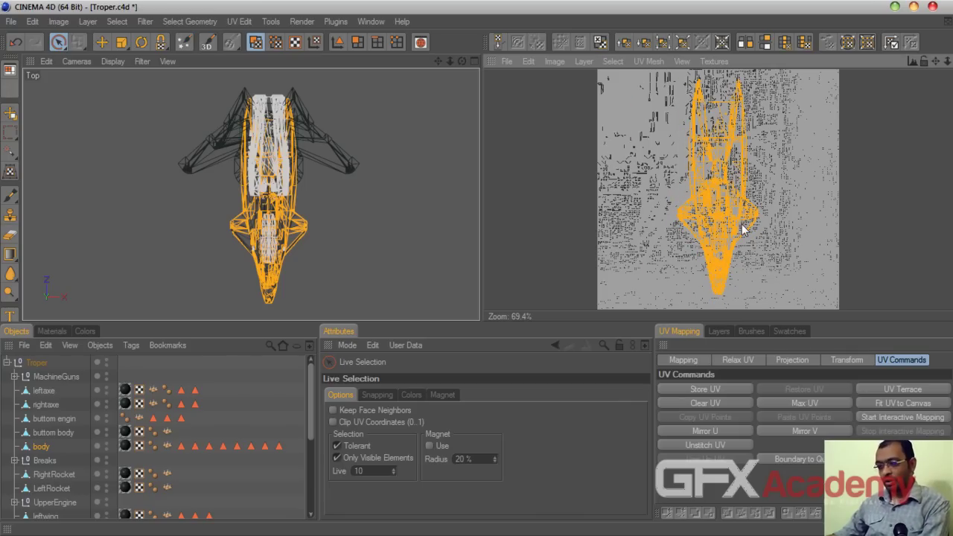
key("ctrl+z")
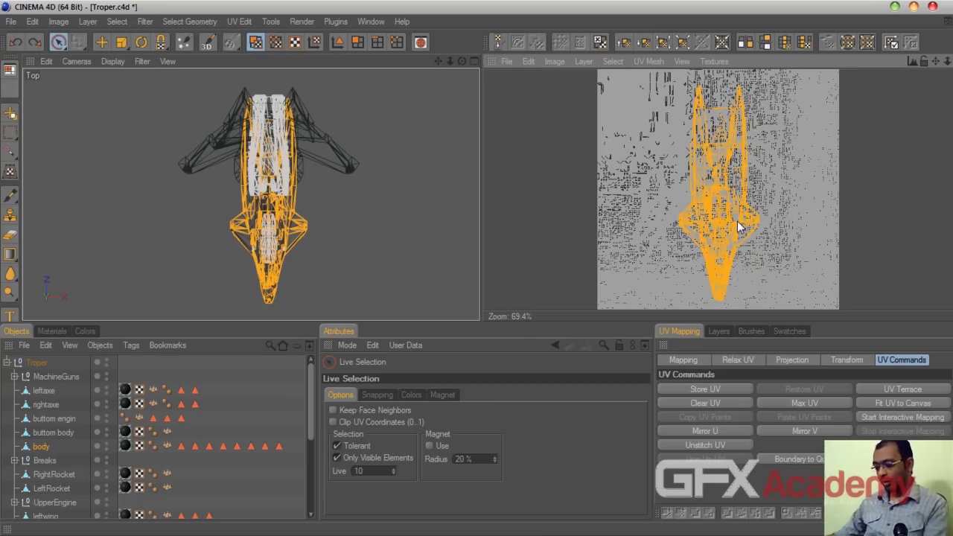
mouse_move(728, 217)
left_mouse_down()
mouse_move(721, 211)
mouse_move(730, 223)
mouse_move(729, 206)
mouse_move(726, 214)
left_mouse_up()
key("ctrl+z")
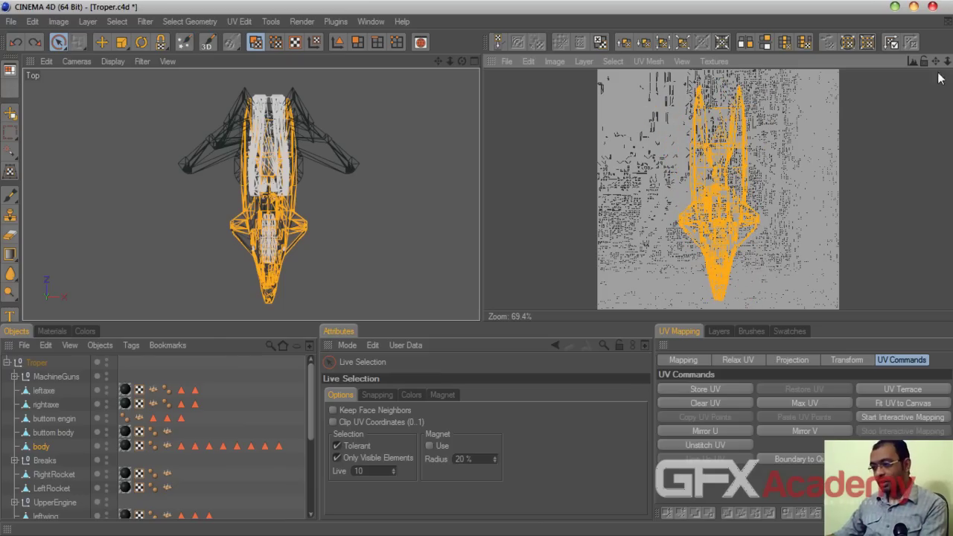
left_click_drag(935, 61, 935, 83)
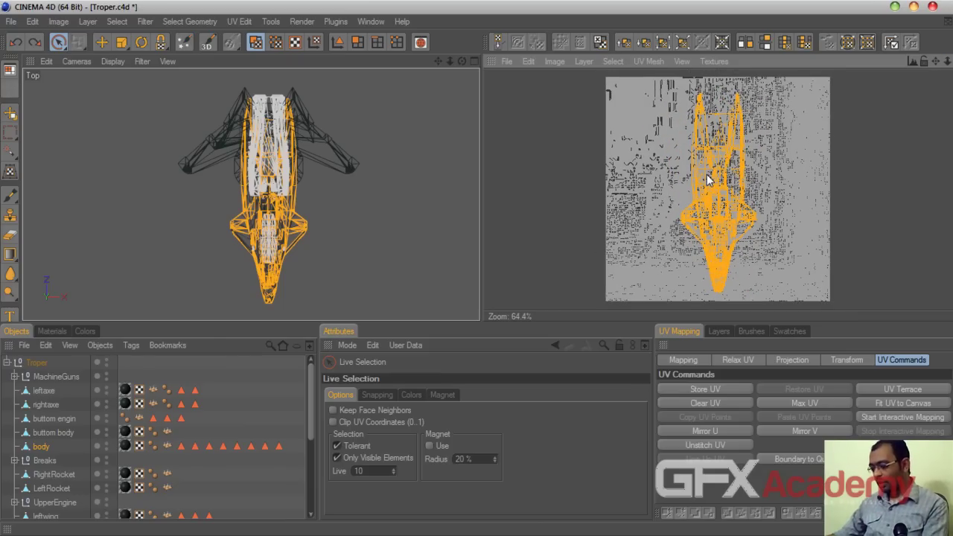
left_click_drag(703, 191, 719, 200)
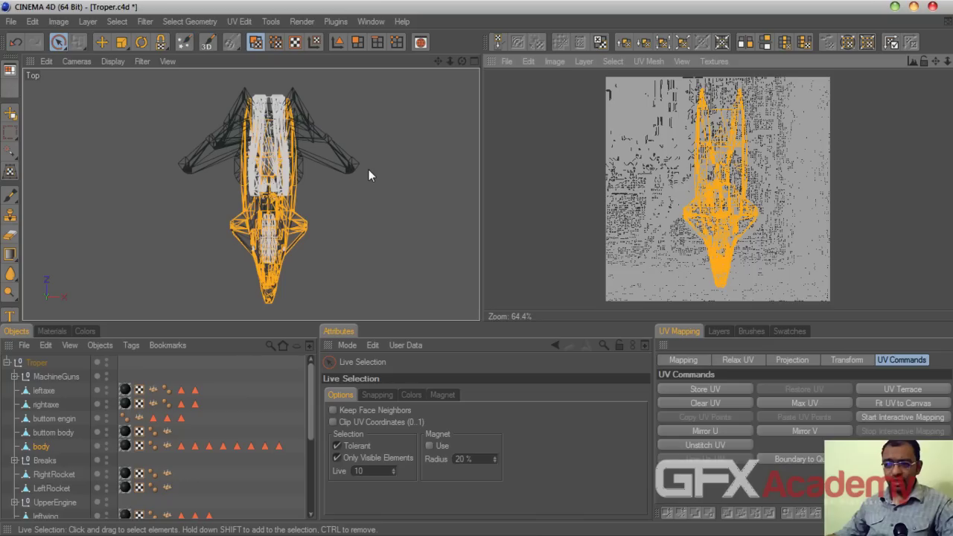
Step: Deselect the body's polygons in a maximised, orbited Perspective view and select the leftwing object in model mode
left_click(472, 62)
left_click(240, 63)
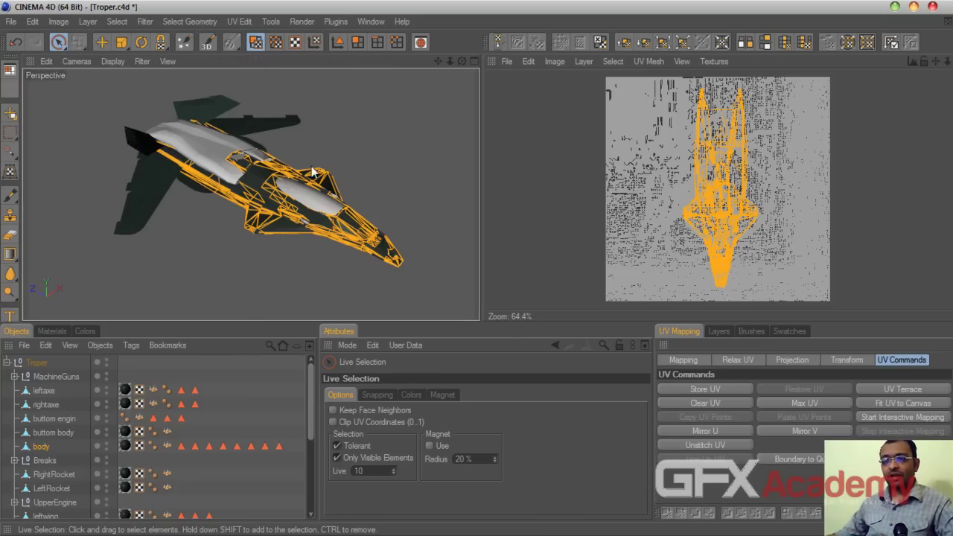
left_click_drag(461, 61, 350, 67)
left_click(177, 208)
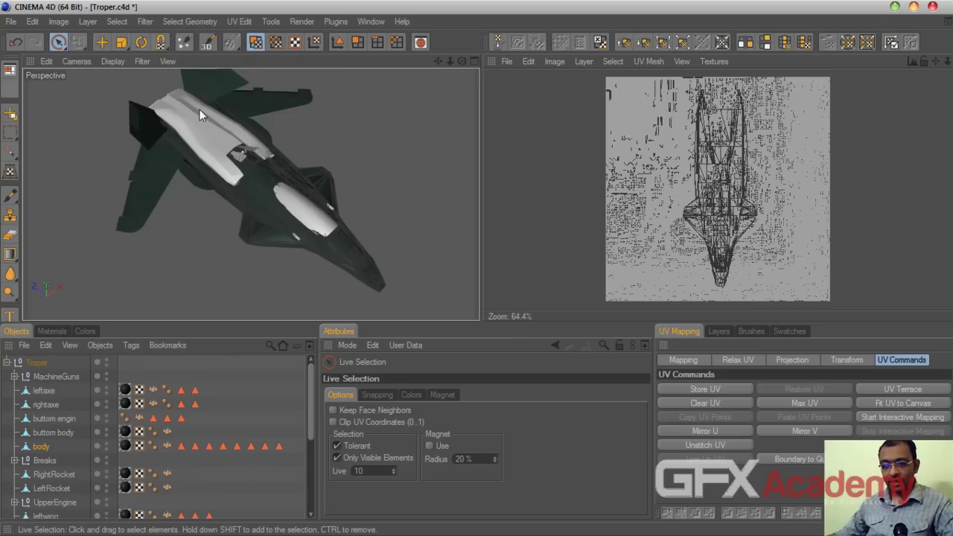
left_click(339, 43)
left_click(176, 209)
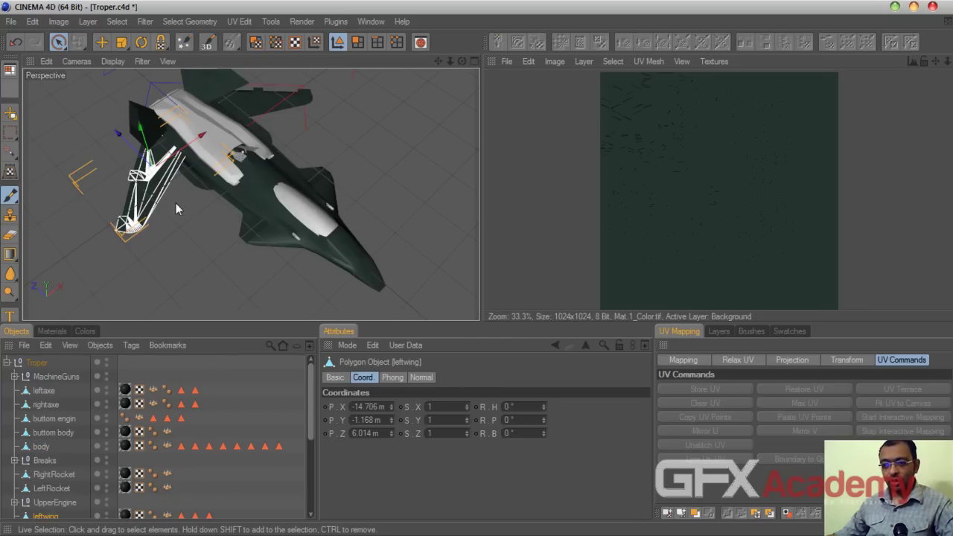
left_click_drag(439, 61, 394, 119)
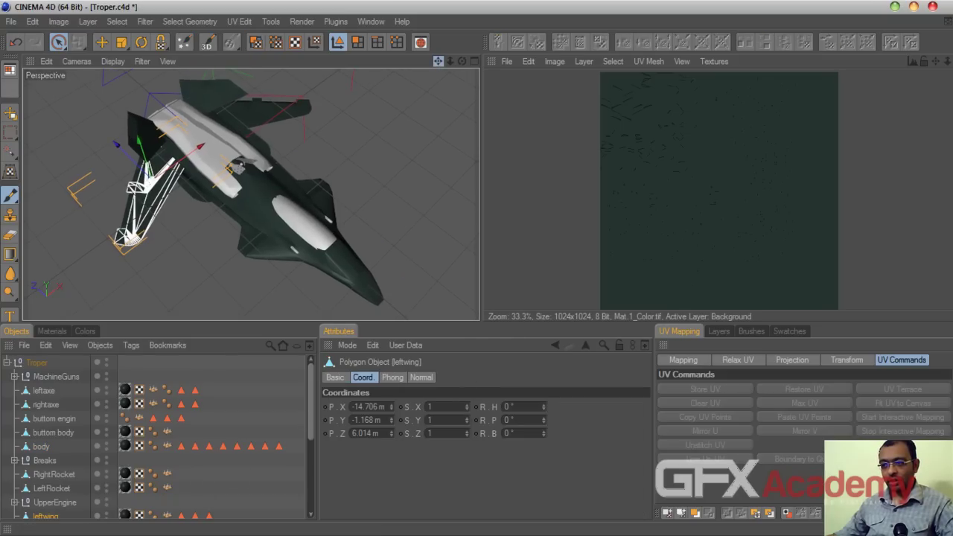
scroll(311, 424, "down", 1)
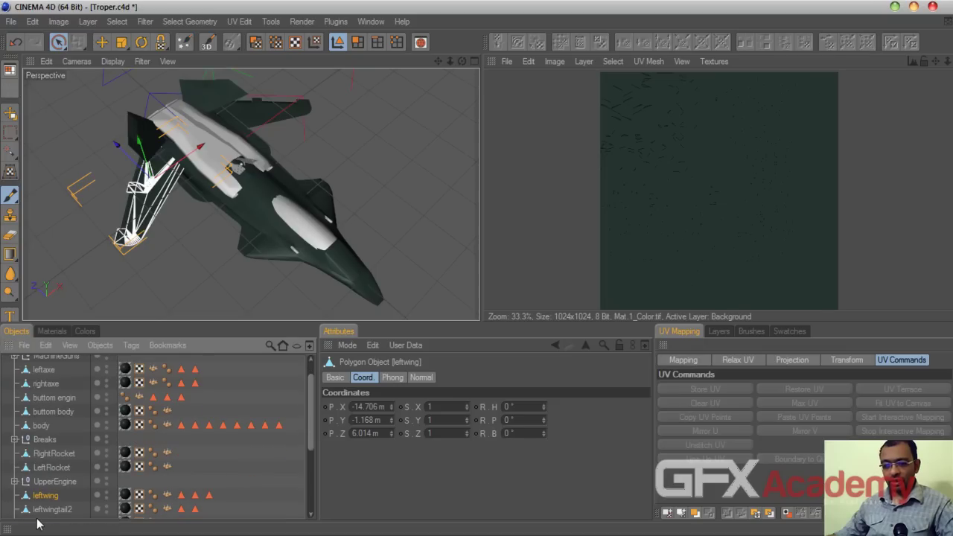
Step: Toggle the UV mesh display for the left wing and switch to UV polygon editing
left_click(681, 61)
mouse_move(648, 62)
left_click(658, 80)
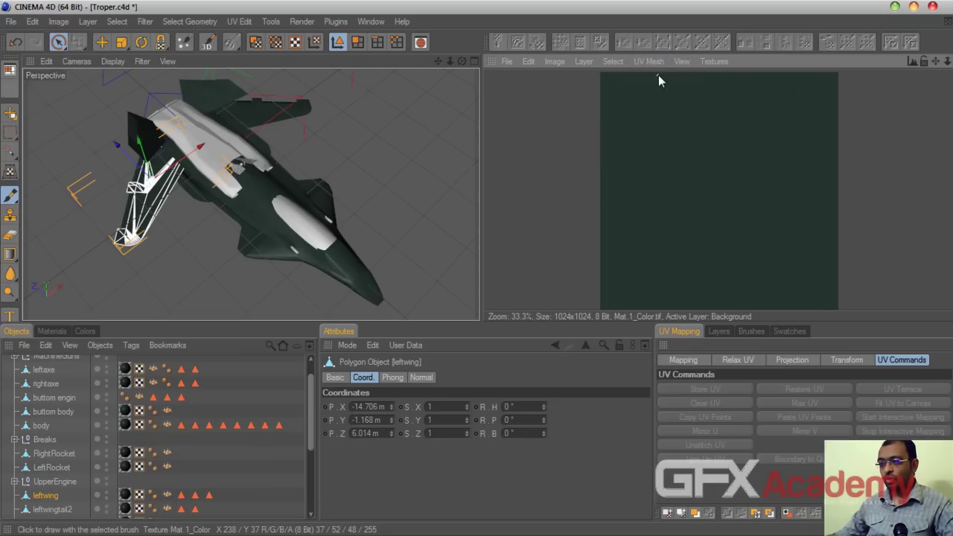
left_click(648, 62)
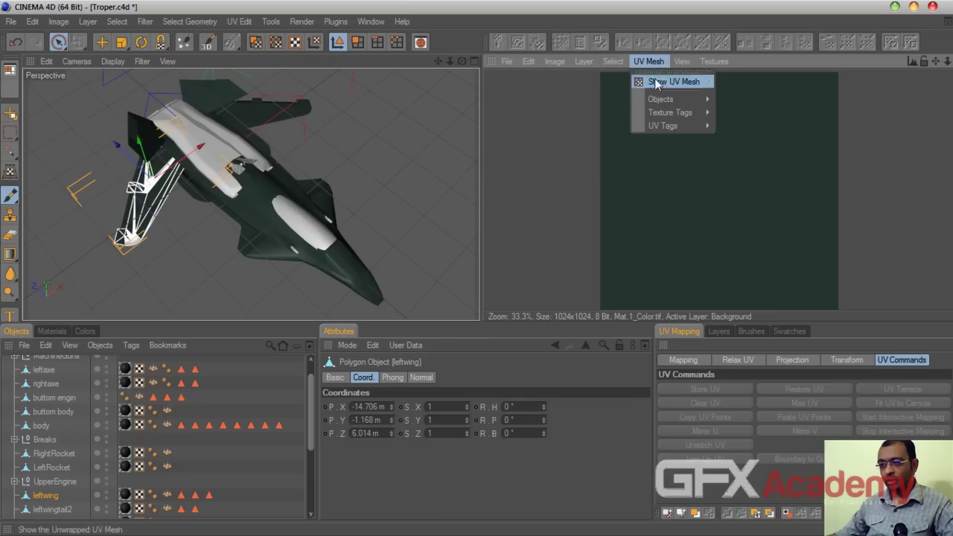
left_click(658, 83)
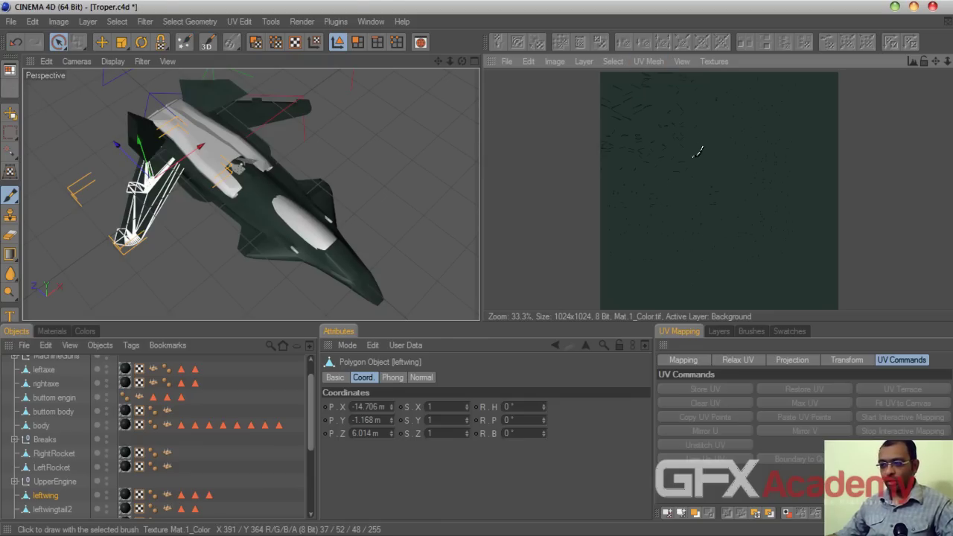
left_click(255, 43)
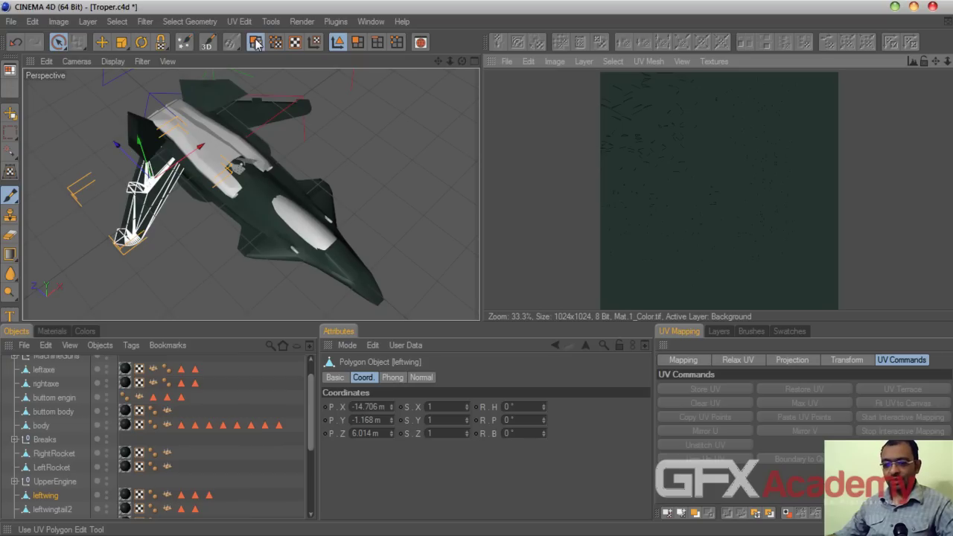
Step: Maximise the Top view and apply the Frontal projection to the left wing's UVs
left_click(792, 361)
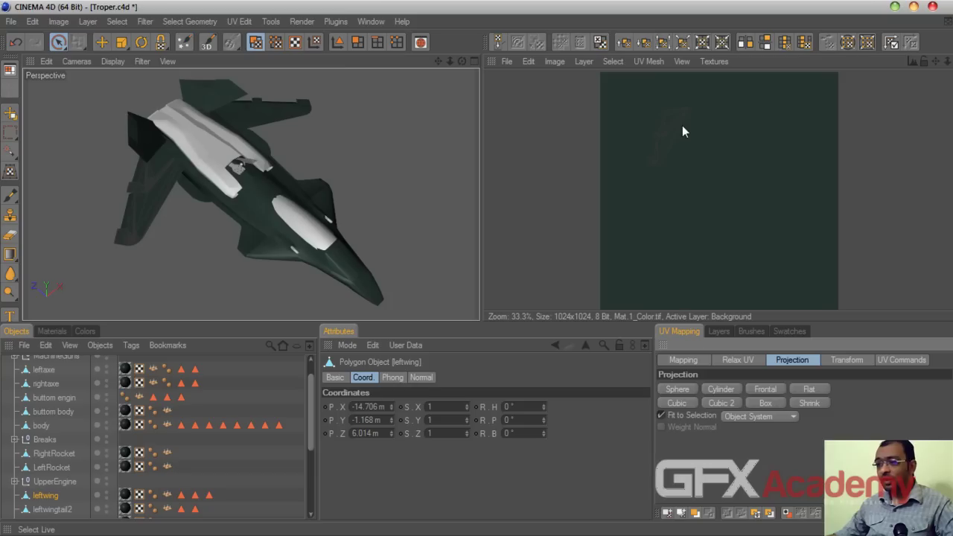
left_click(473, 61)
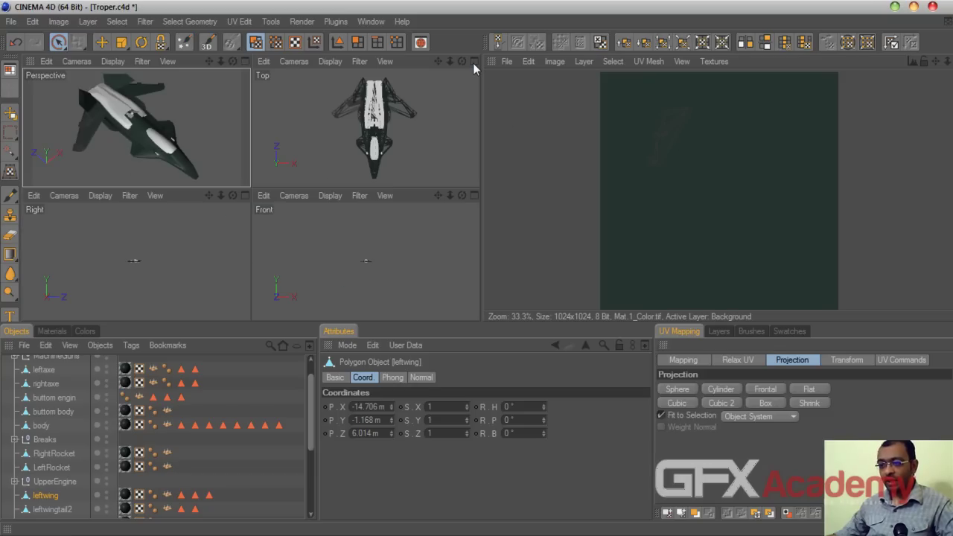
left_click(473, 61)
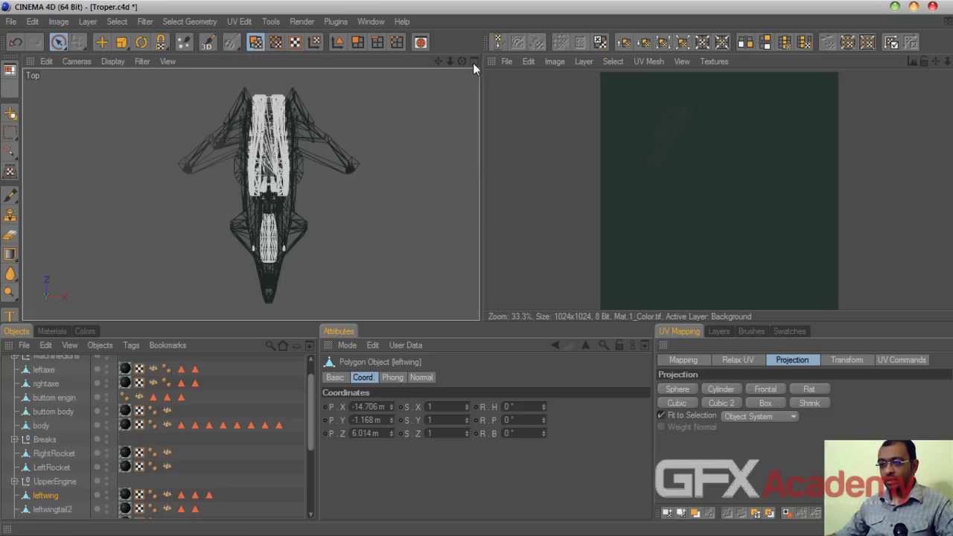
left_click(760, 388)
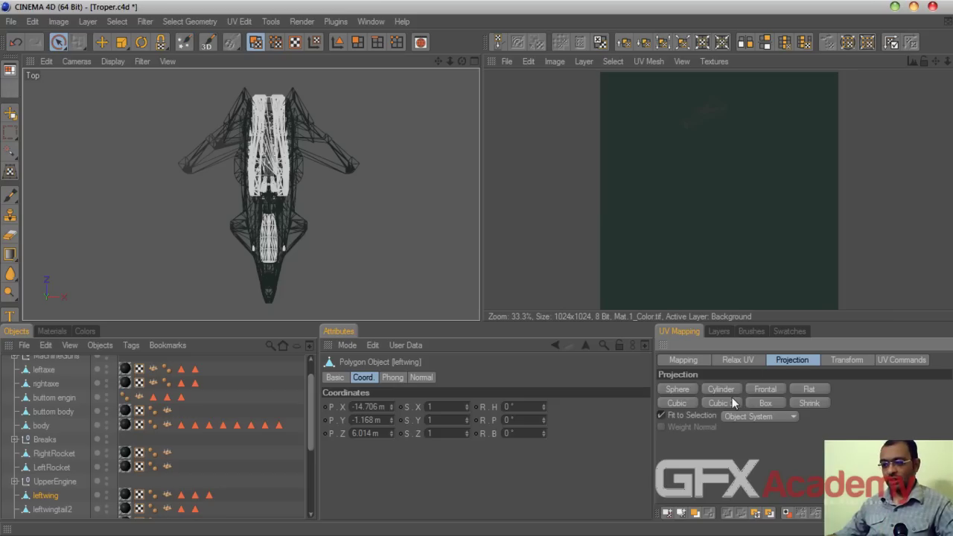
Step: Start interactive mapping for the left wing and rotate the Flat projection until its UVs match the wing's Top view orientation
left_click(899, 360)
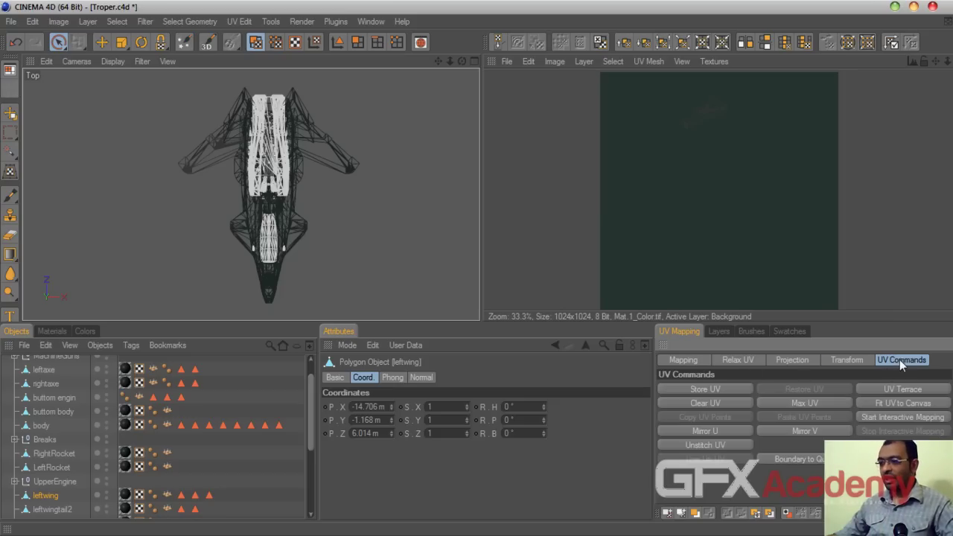
left_click(877, 418)
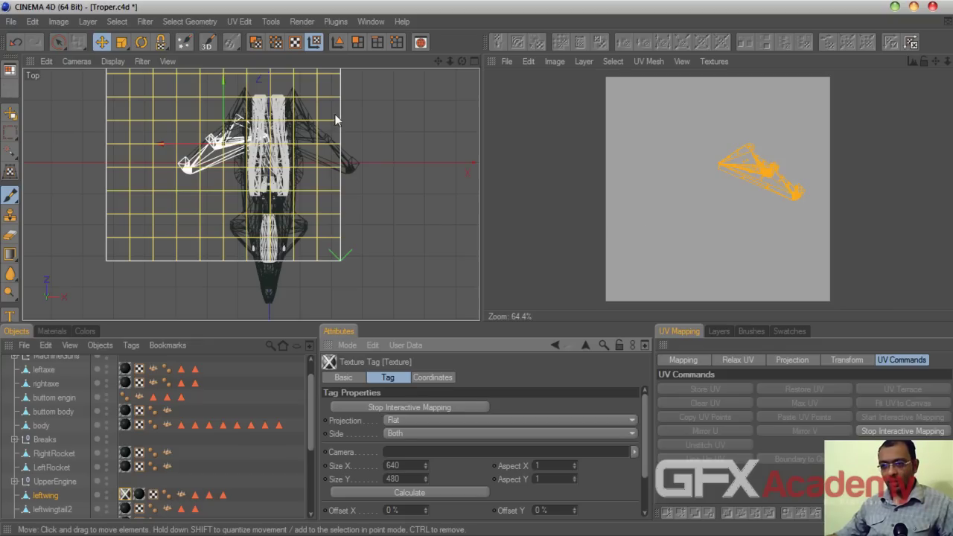
left_click(142, 42)
left_click_drag(252, 153, 172, 152)
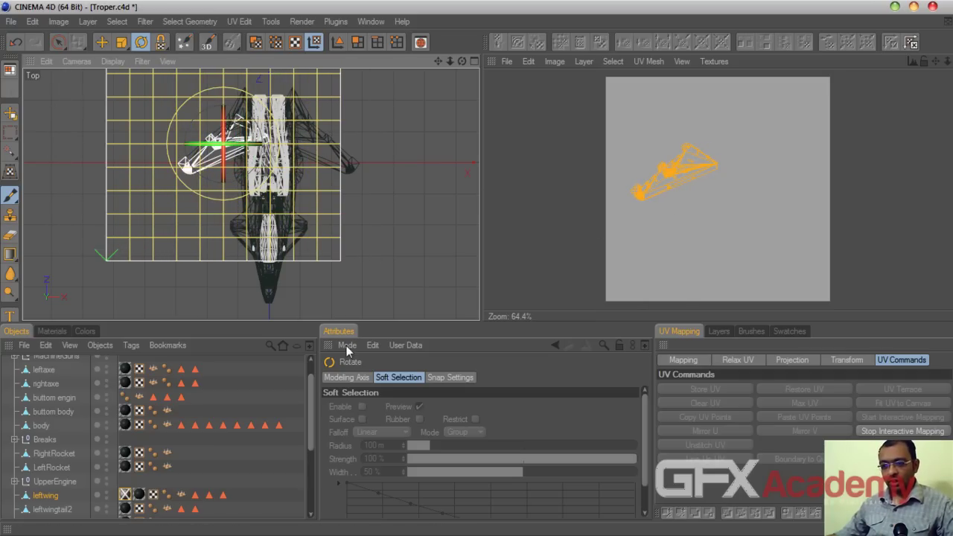
Step: Scale the left wing's Flat projection down to enlarge its UV mesh, and stop interactive mapping
left_click(120, 42)
left_click_drag(222, 152, 210, 139)
left_click(889, 435)
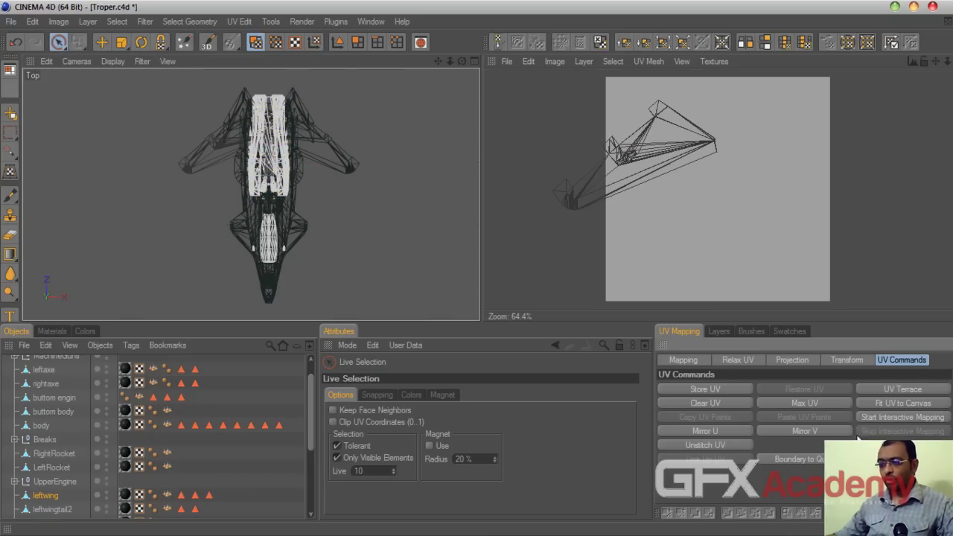
Step: Select all of the left wing's UV polygons and move them fully inside the texture canvas
left_click(672, 165)
key("ctrl+a")
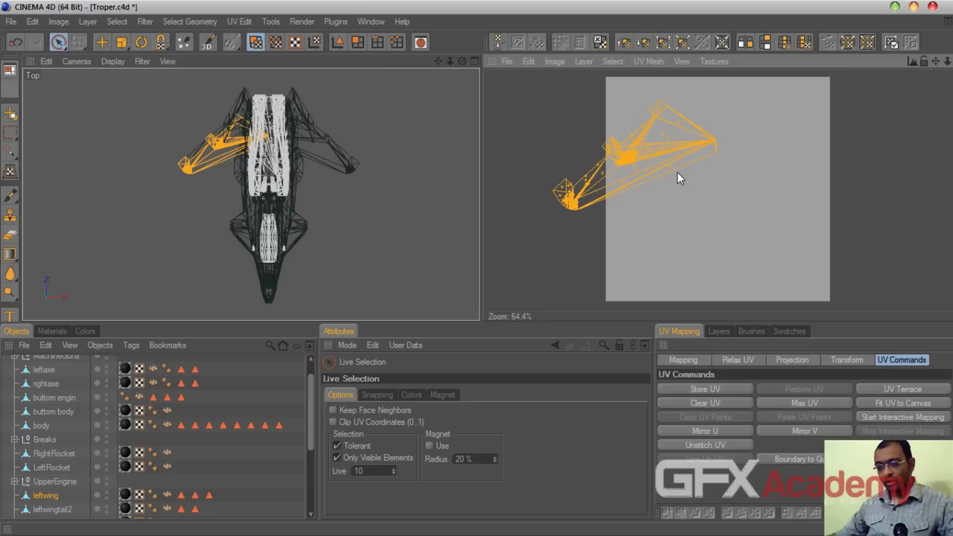
left_click_drag(672, 167, 743, 195)
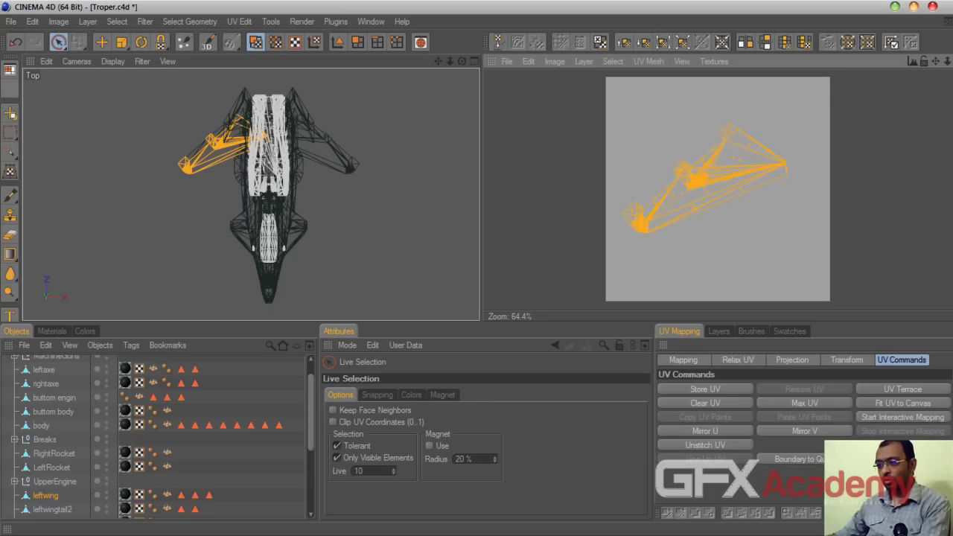
Step: Deselect the left wing's UV polygons and select the right wing object in the Perspective view
left_click(652, 156)
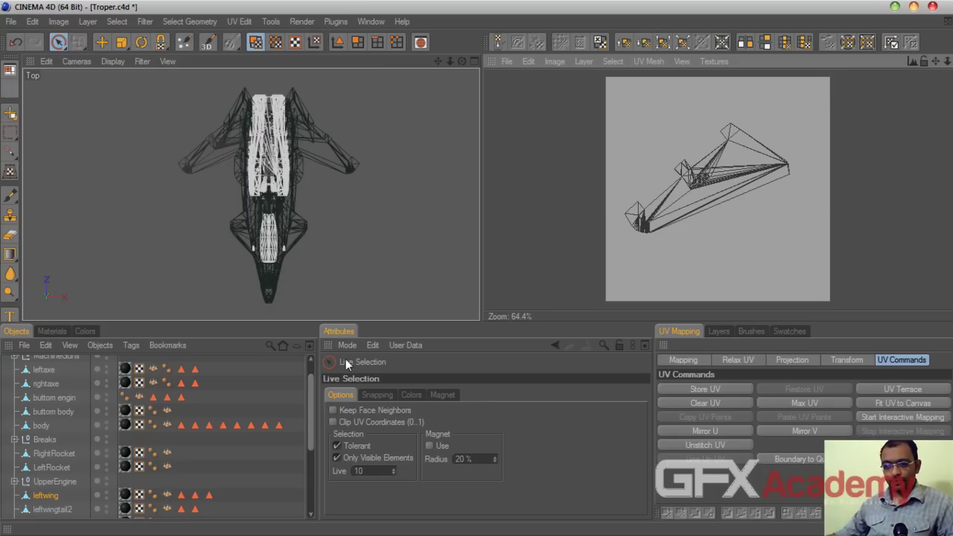
left_click(475, 62)
left_click(242, 63)
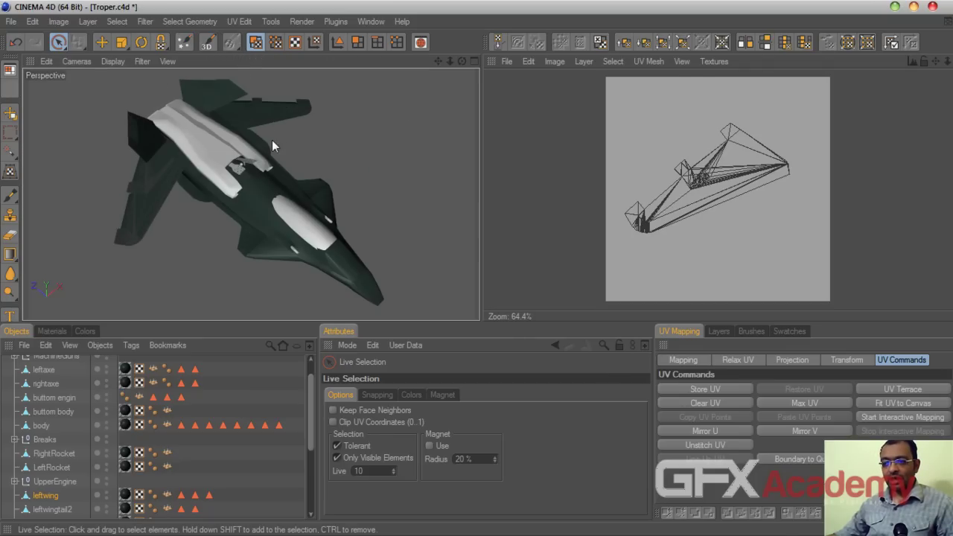
left_click(338, 42)
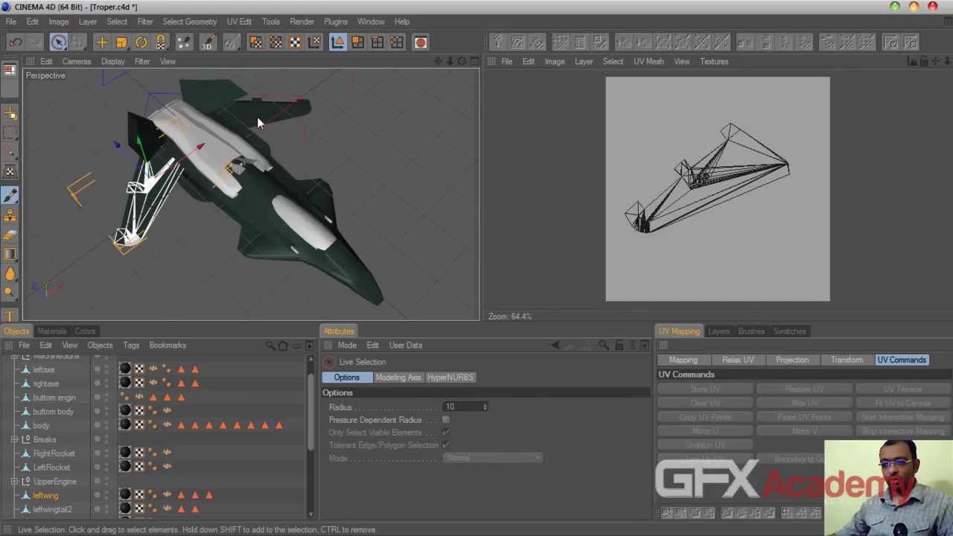
left_click(256, 117)
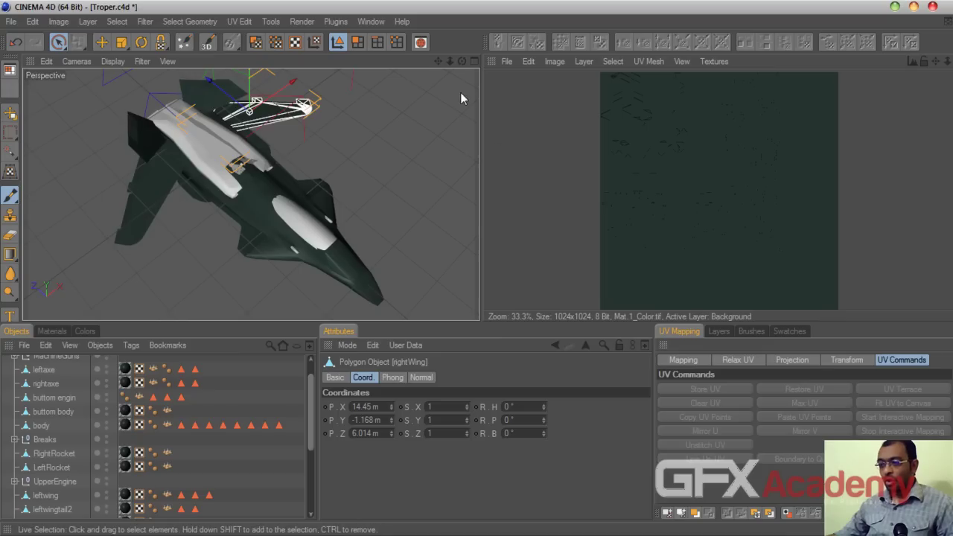
Step: Map the right wing's UVs in the Top view through interactive mapping with the Flat projection, and stop interactive mapping
left_click(475, 63)
left_click(475, 63)
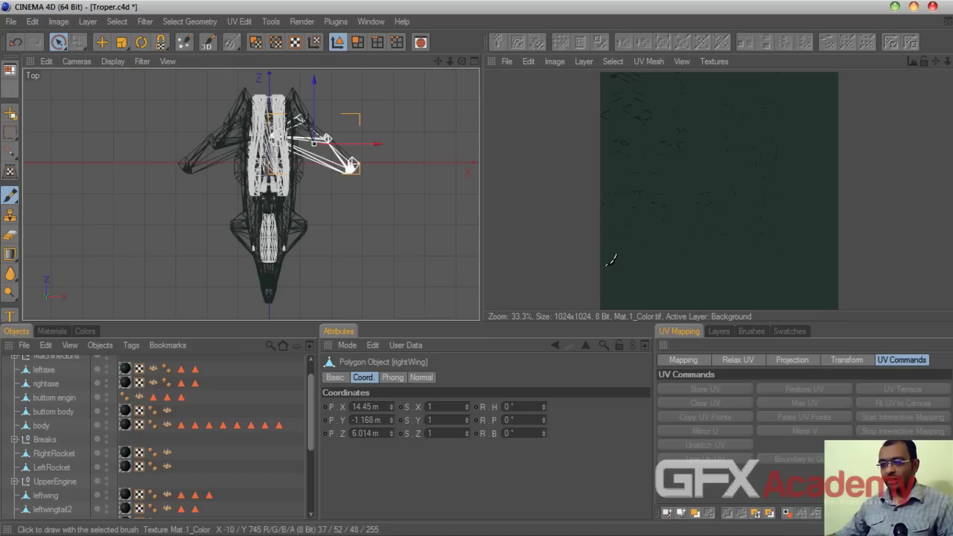
left_click(256, 41)
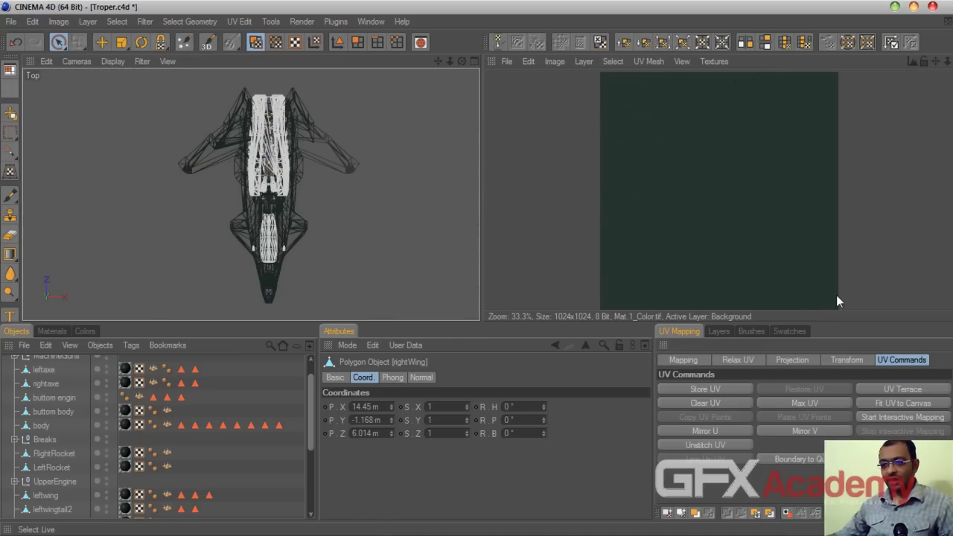
left_click(880, 416)
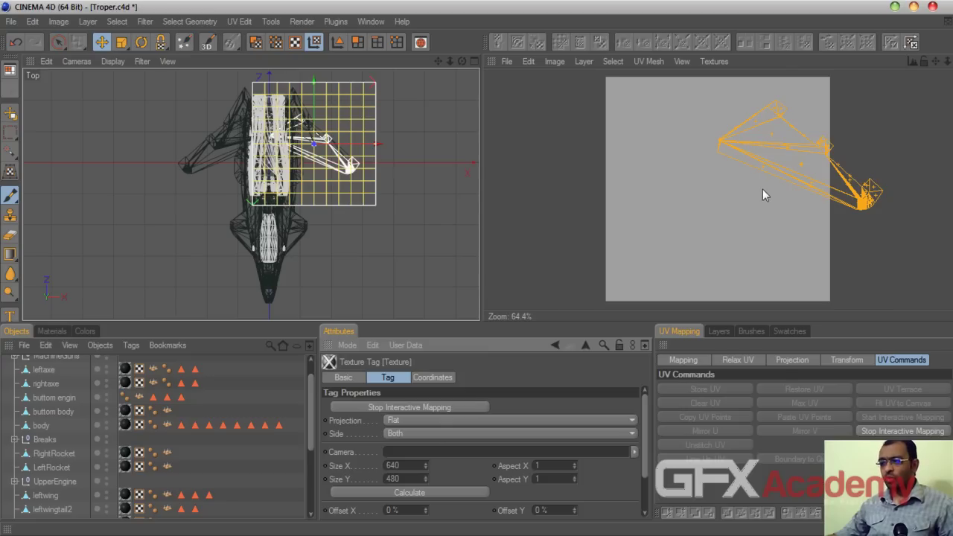
left_click(880, 431)
Step: Select all of the right wing's UV polygons, move them fully inside the texture canvas and deselect them
left_click(778, 150)
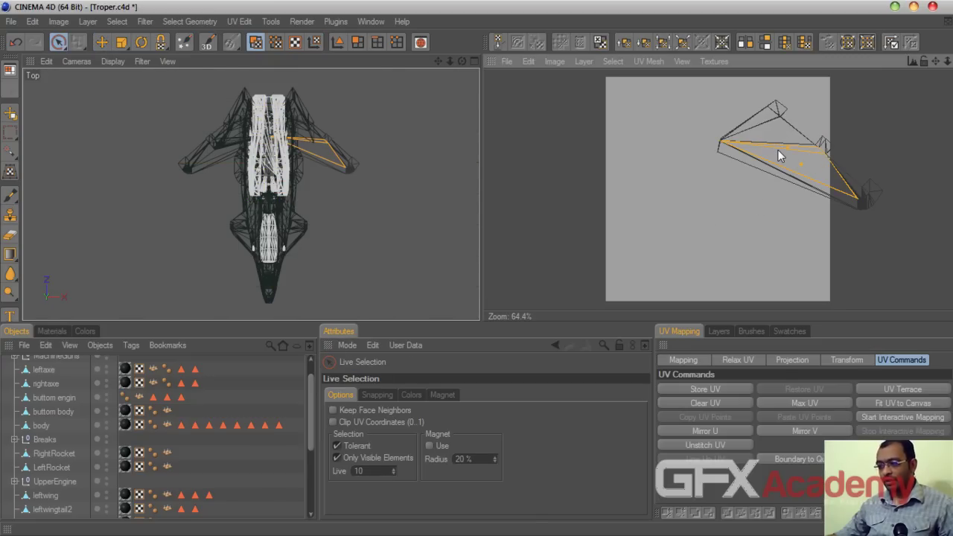
key("ctrl+a")
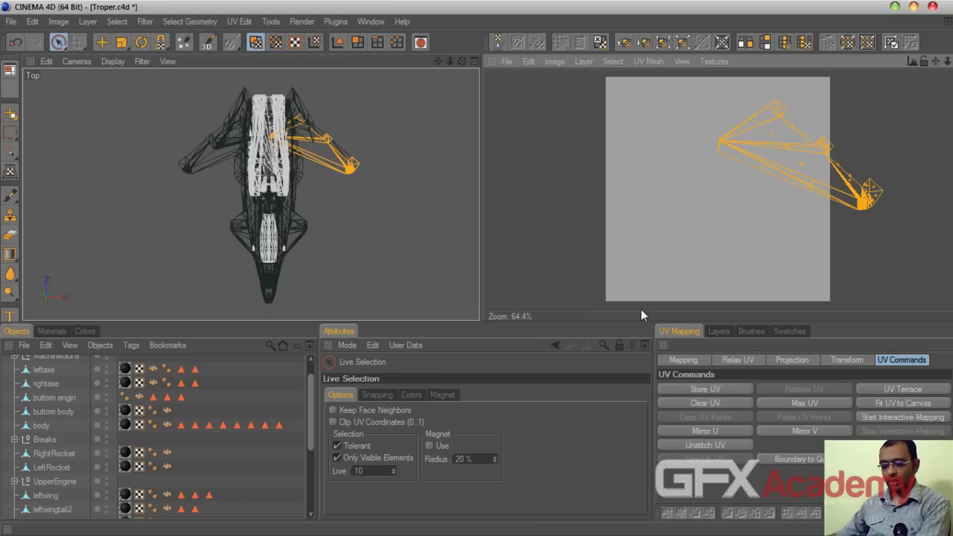
left_click_drag(804, 179, 737, 190)
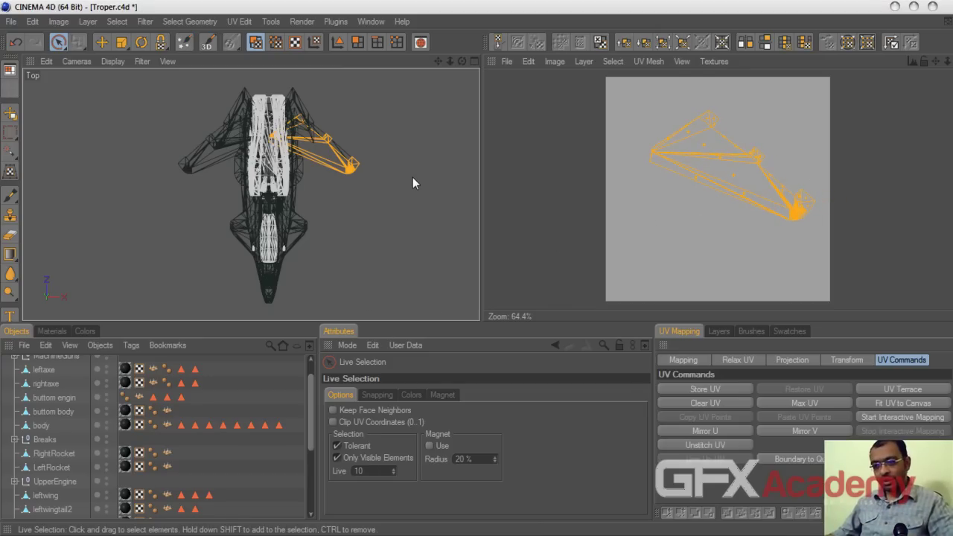
left_click(398, 217)
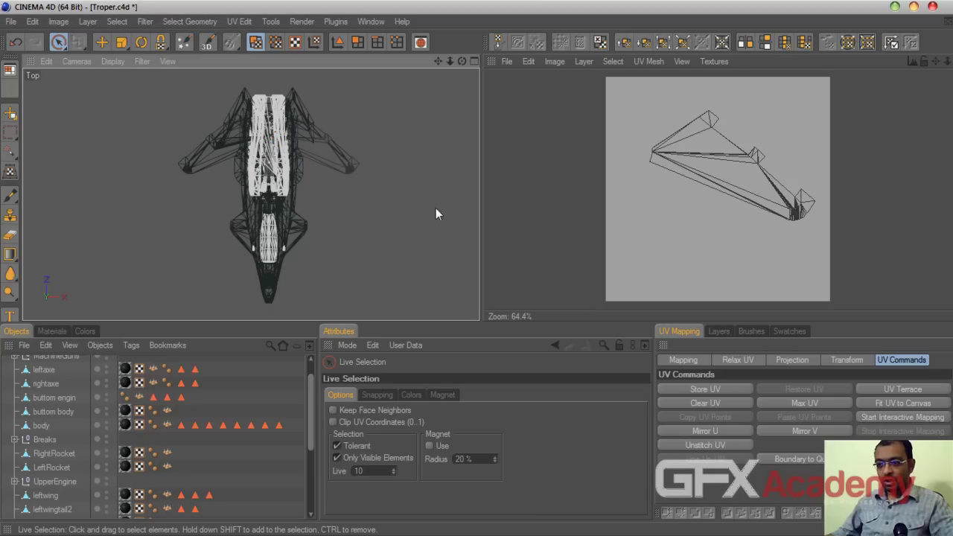
Step: Return to the Perspective view and check the UV layouts of the body, left wing and right wing
left_click(474, 63)
left_click(238, 62)
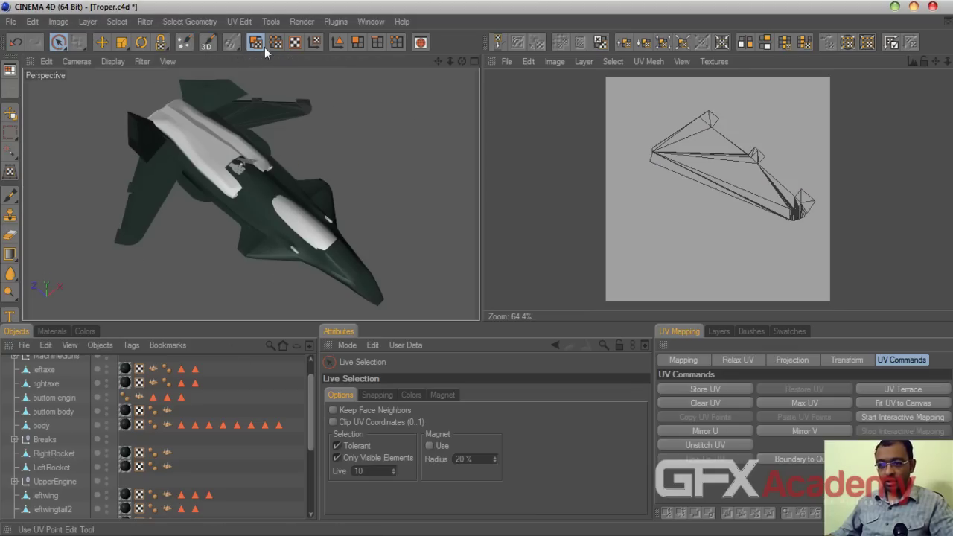
left_click(337, 42)
left_click(327, 250)
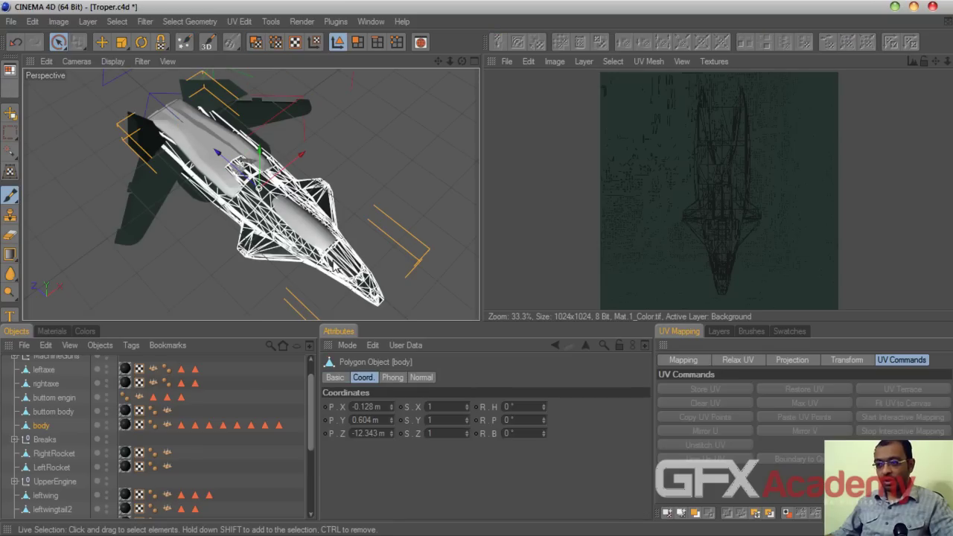
left_click(160, 189)
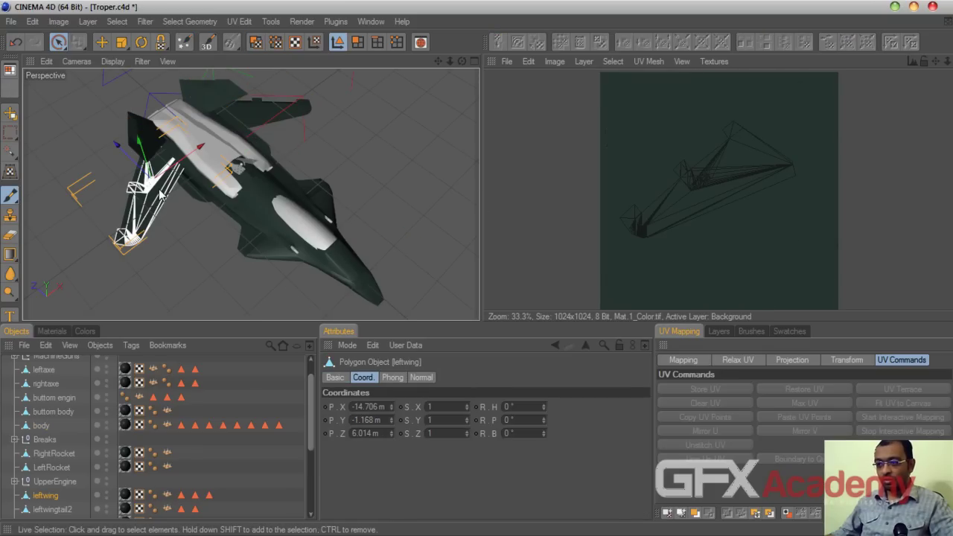
left_click(275, 119)
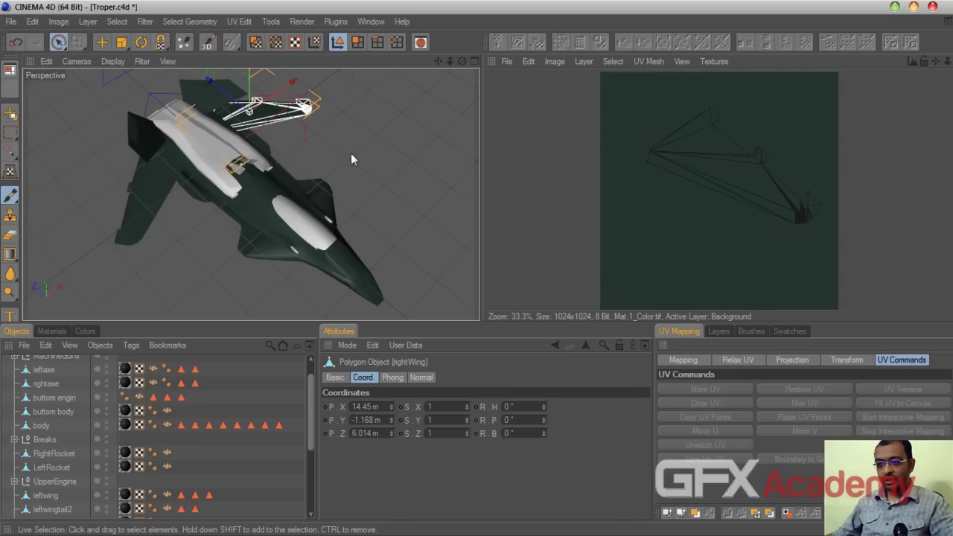
Step: Check the UVs of the right and left upper engines, using UV polygon editing with Live Selection for the left one
left_click(231, 139)
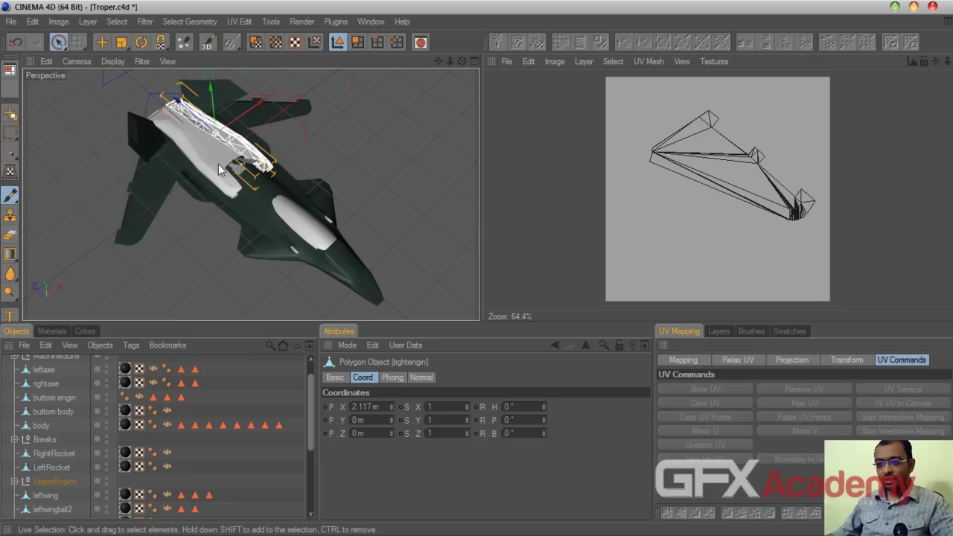
left_click(219, 170)
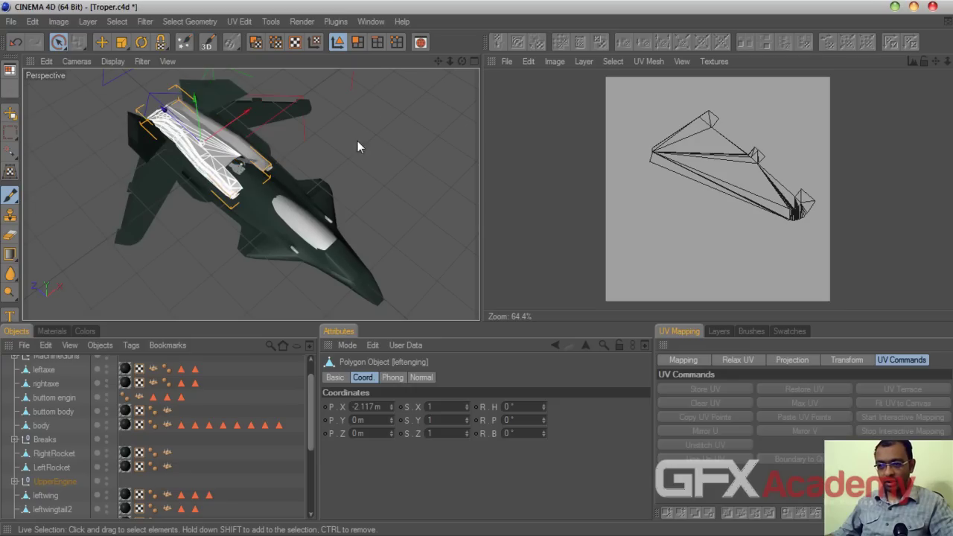
left_click(256, 43)
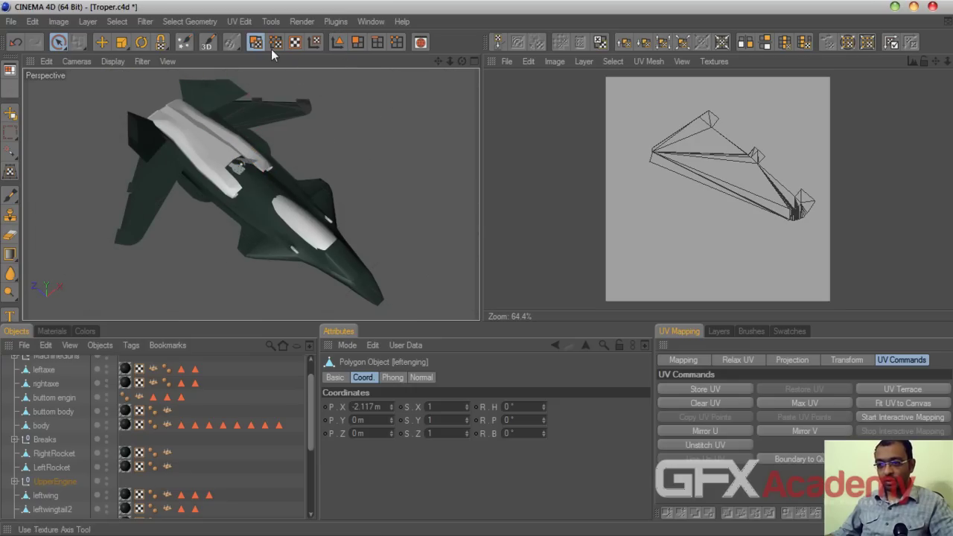
left_click(60, 41)
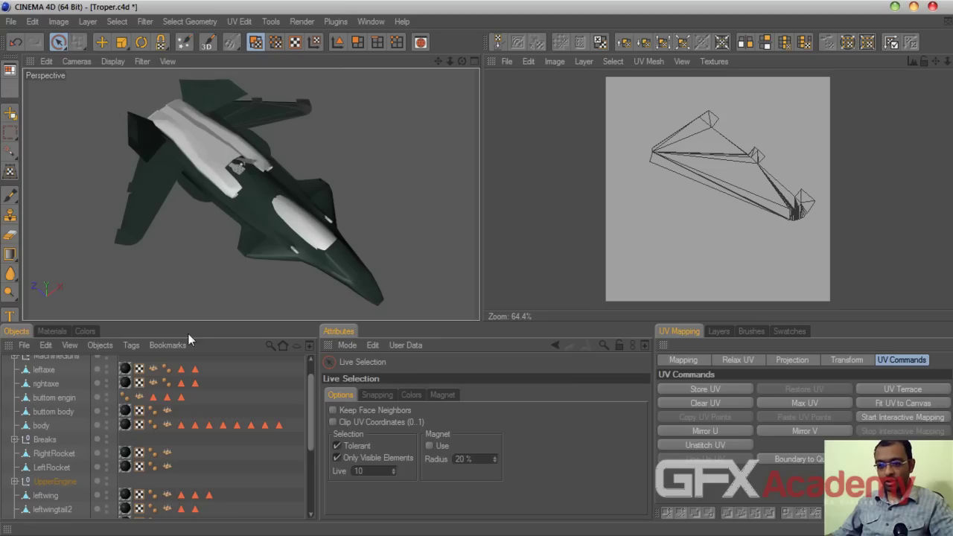
Step: Expand the UpperEngine group and try to select all of the rightengin object's UV polygons
left_click(43, 487)
left_click(15, 481)
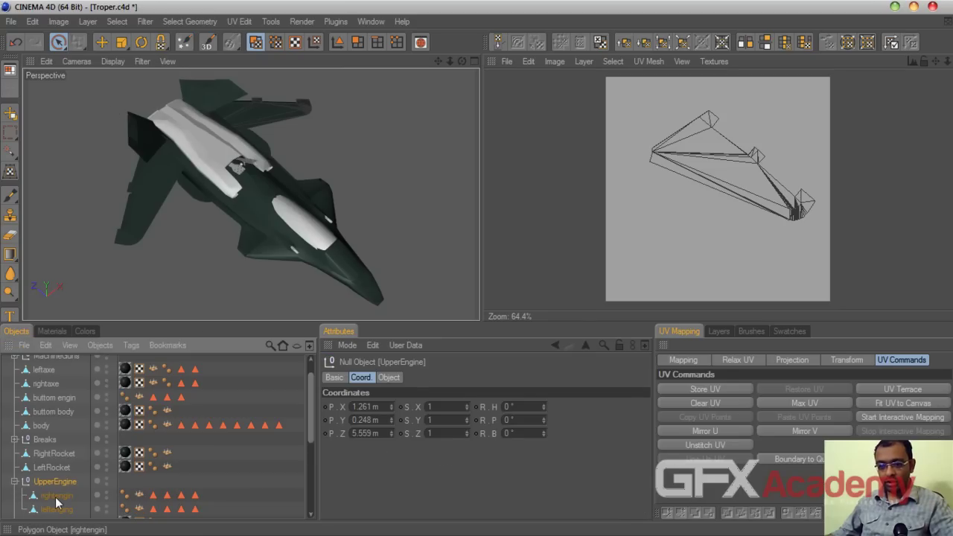
left_click(57, 497)
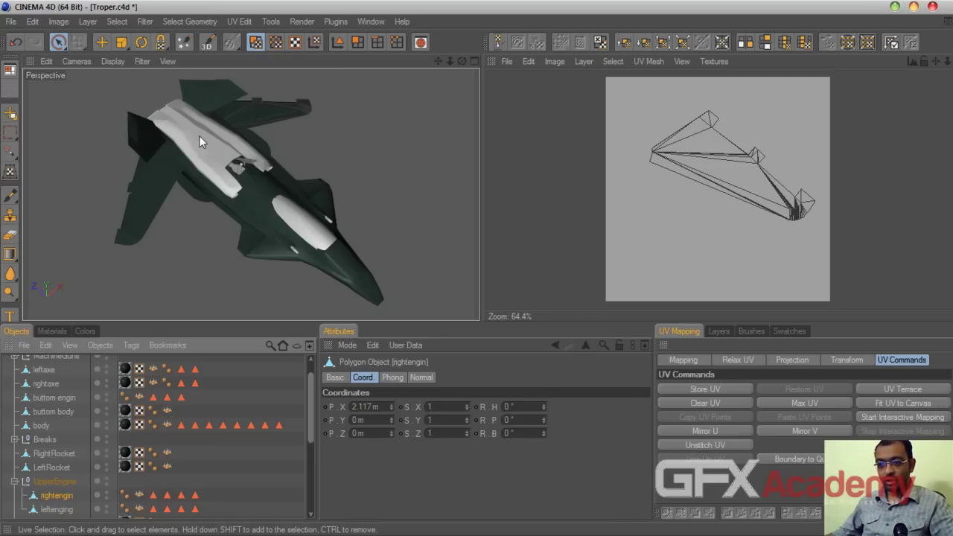
key("ctrl+a")
key("ctrl+shift+a")
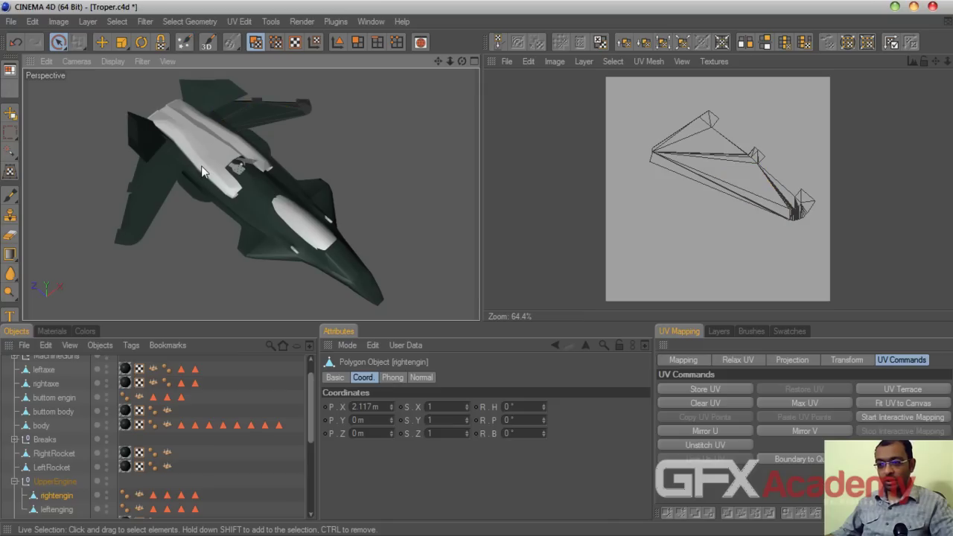
Step: Compare the UVs and tags of both upper engines with those of the body, and deselect all objects
left_click(338, 42)
left_click(211, 172)
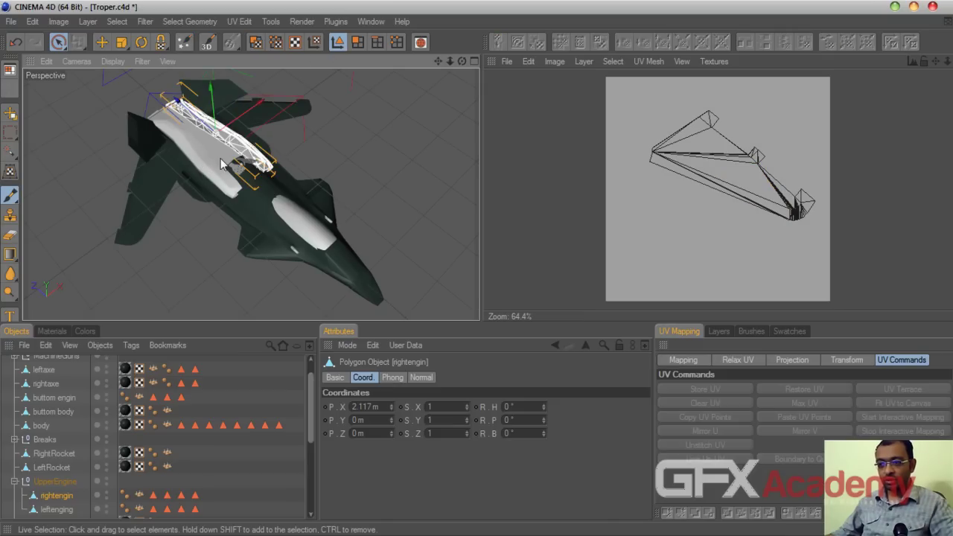
mouse_move(308, 433)
left_mouse_down()
mouse_move(311, 456)
mouse_move(310, 421)
mouse_move(305, 429)
left_mouse_up()
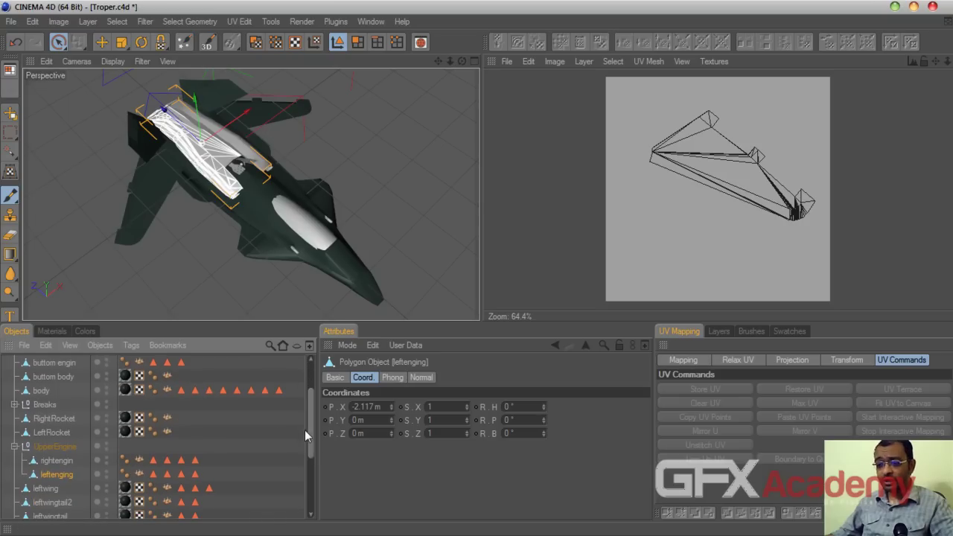
left_click(59, 459)
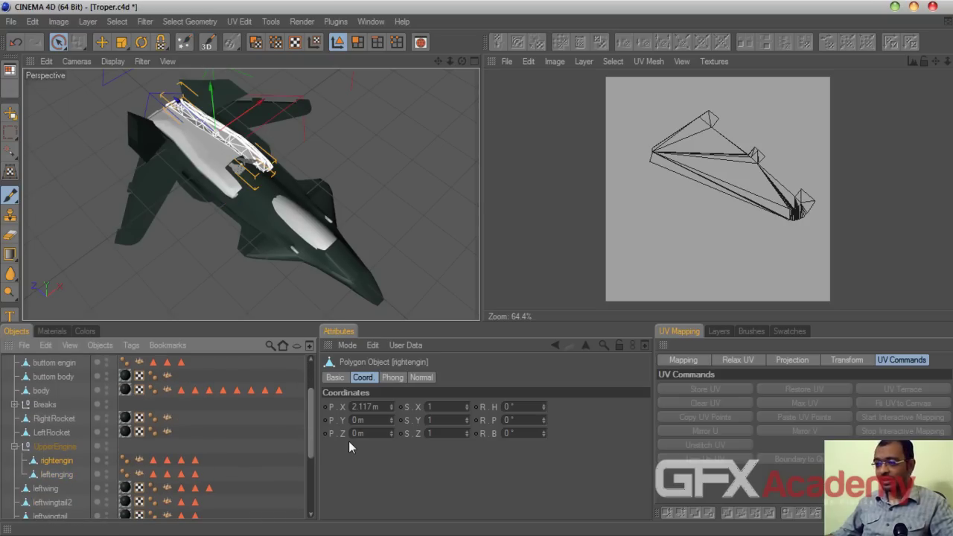
left_click(345, 276)
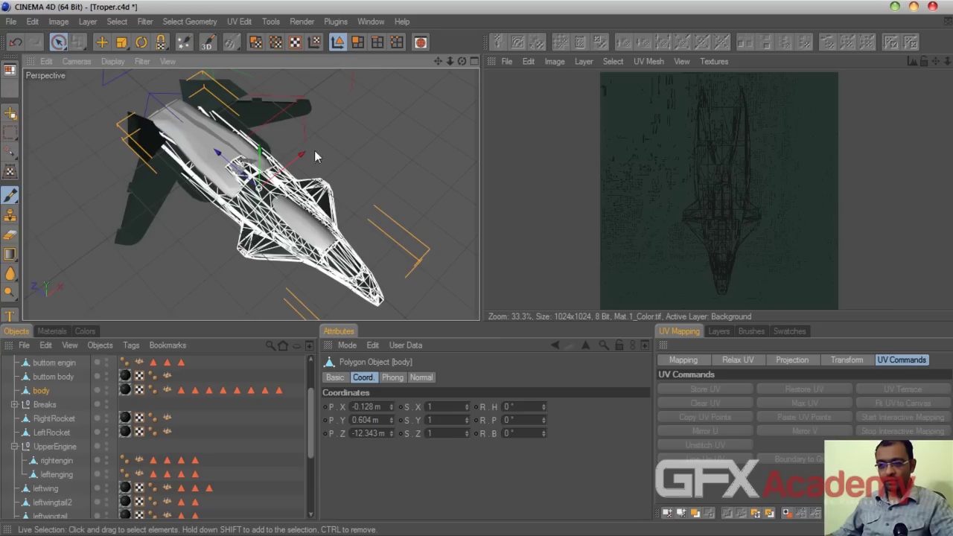
left_click(361, 160)
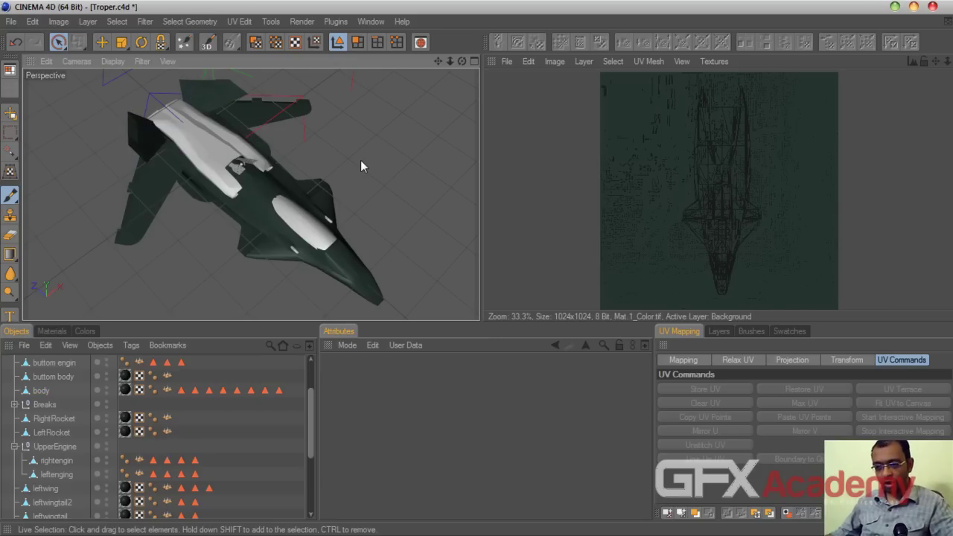